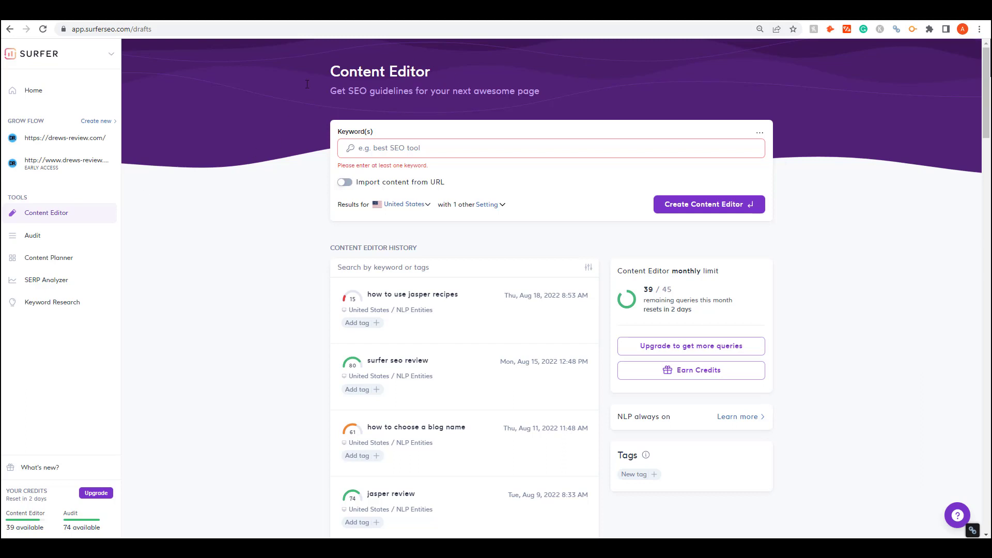
- Look through the Audit, Content Planner, SERP Analyzer and Keyword Research tools, returning to the Content Editor
click(31, 238)
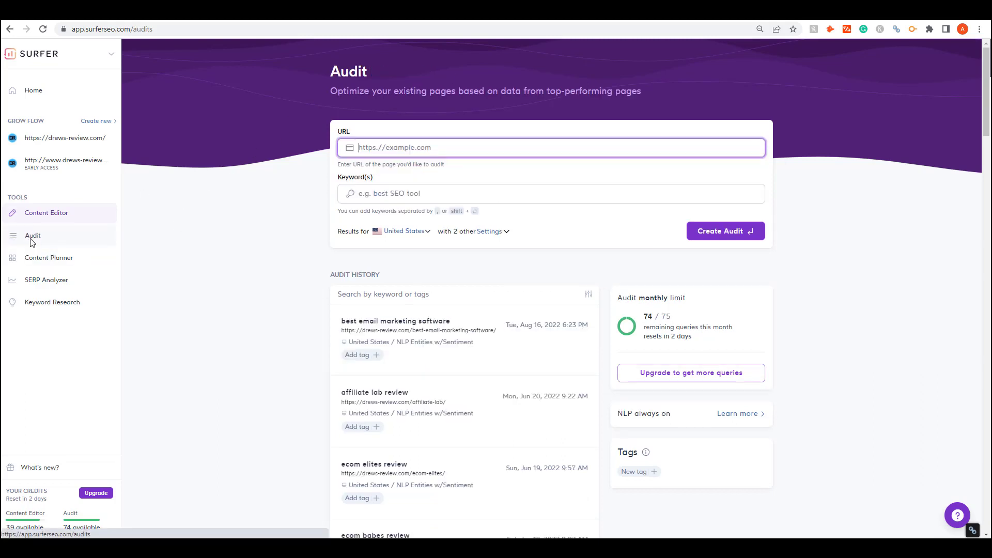
click(51, 262)
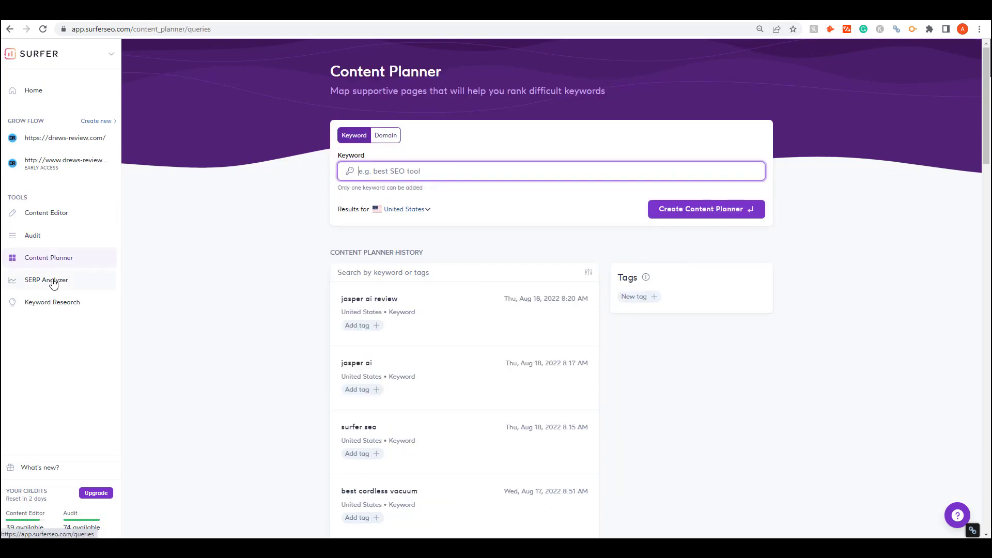
click(52, 281)
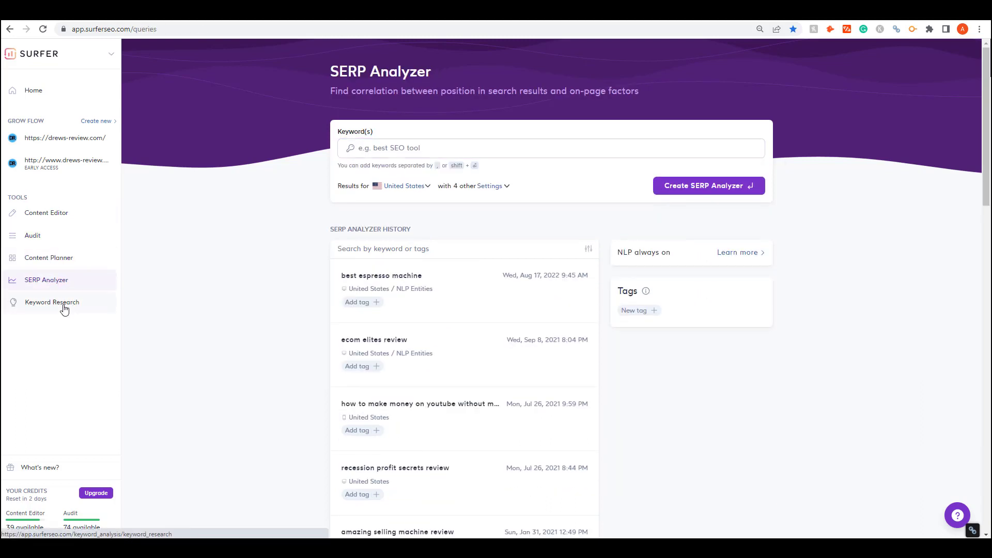
click(64, 306)
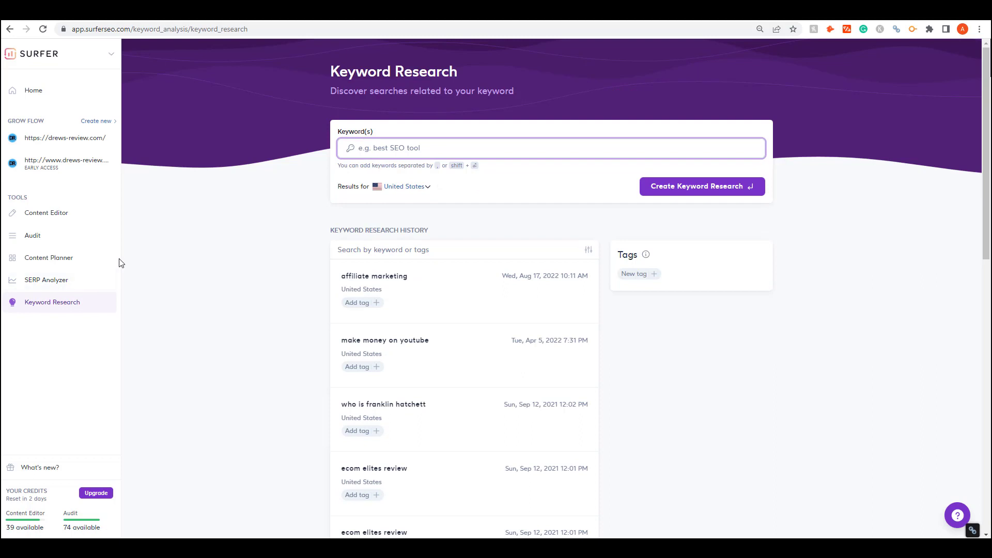
click(49, 213)
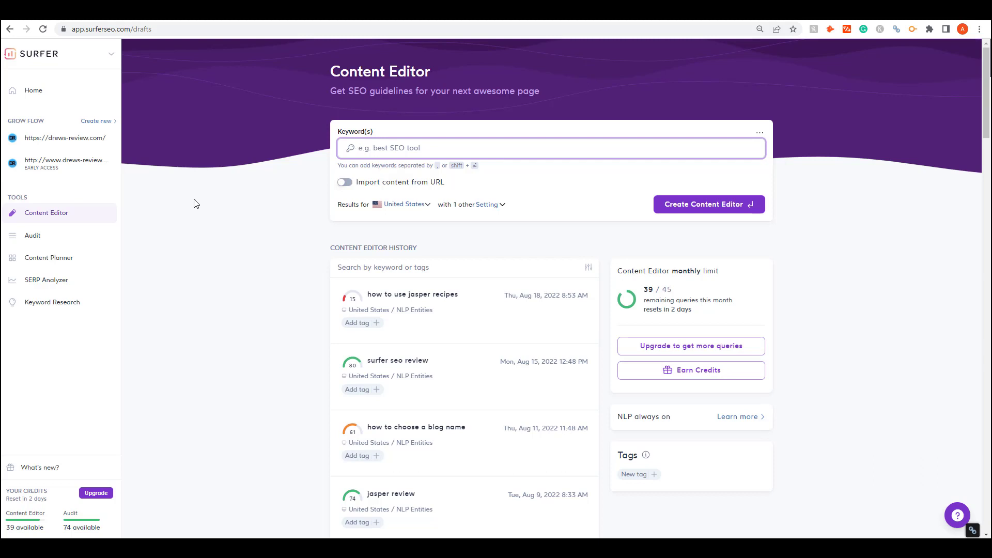
click(196, 203)
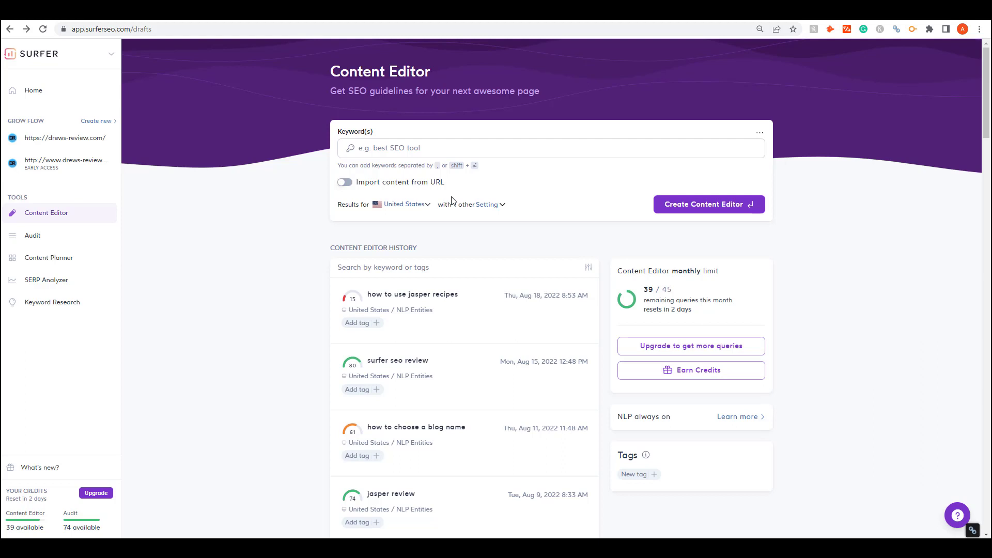
- Create a Content Editor draft for the keyword "how to make money from home" and open it
click(434, 150)
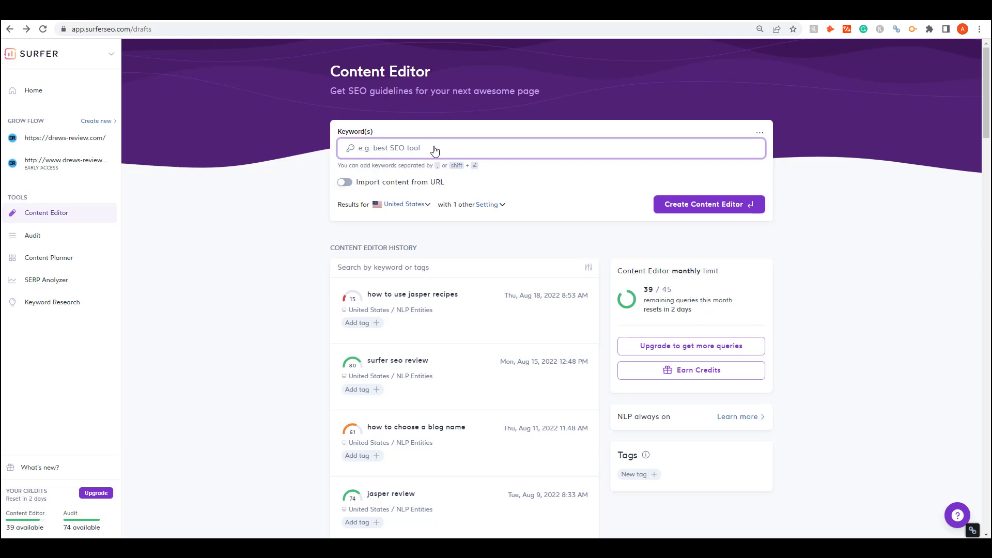
text(how to make money from home)
click(682, 204)
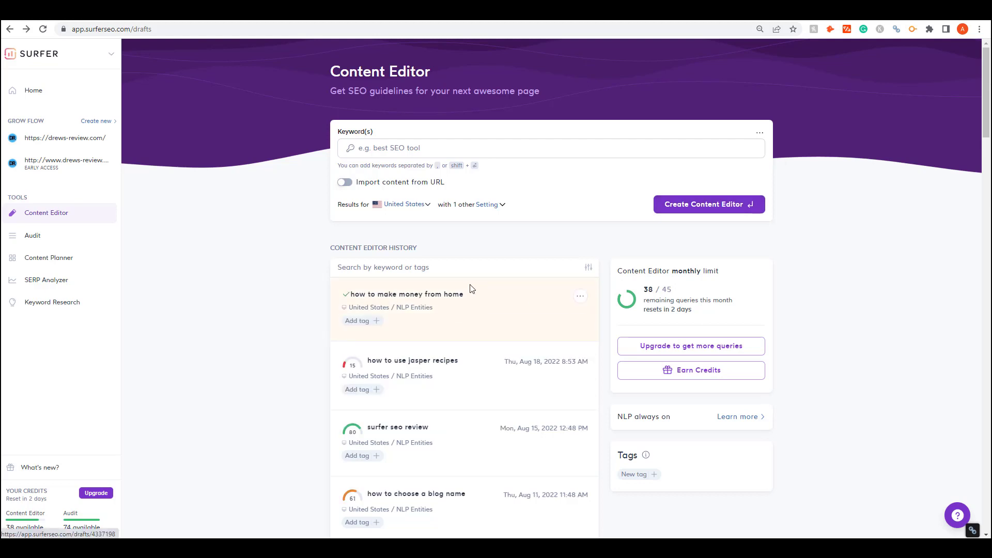
click(440, 301)
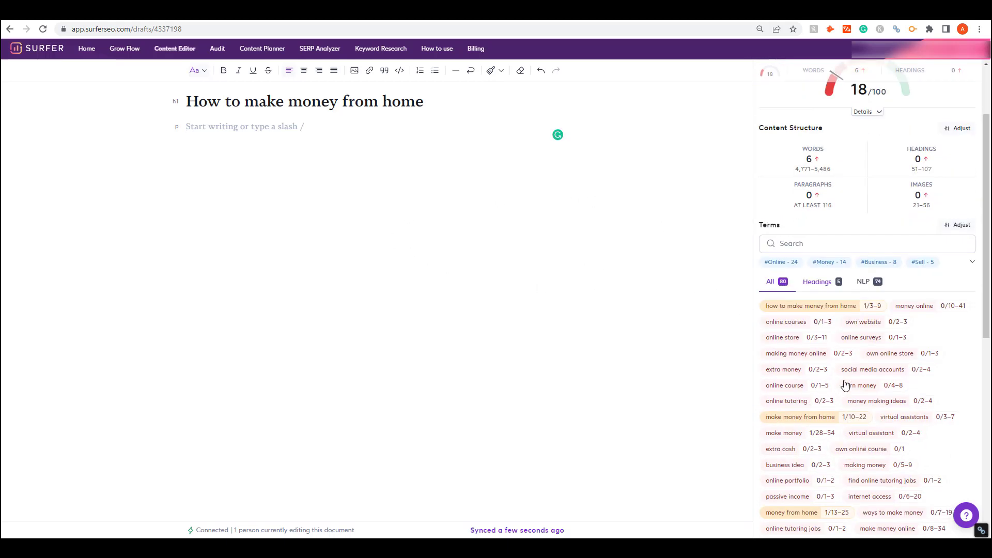
- Examine the full list of suggested terms and their recommended usage ranges for the article
scroll(844, 385, down, 2)
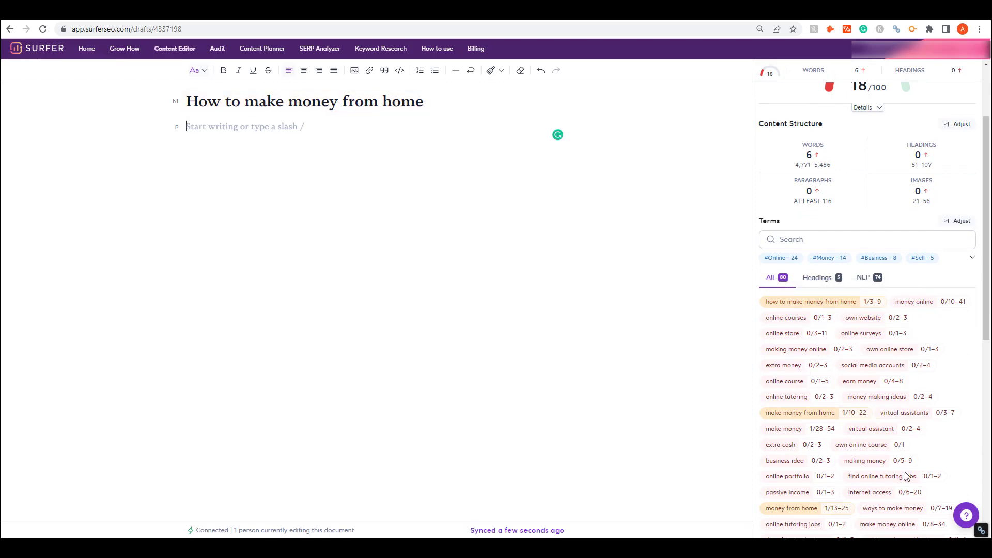
scroll(854, 373, down, 3)
scroll(854, 375, down, 4)
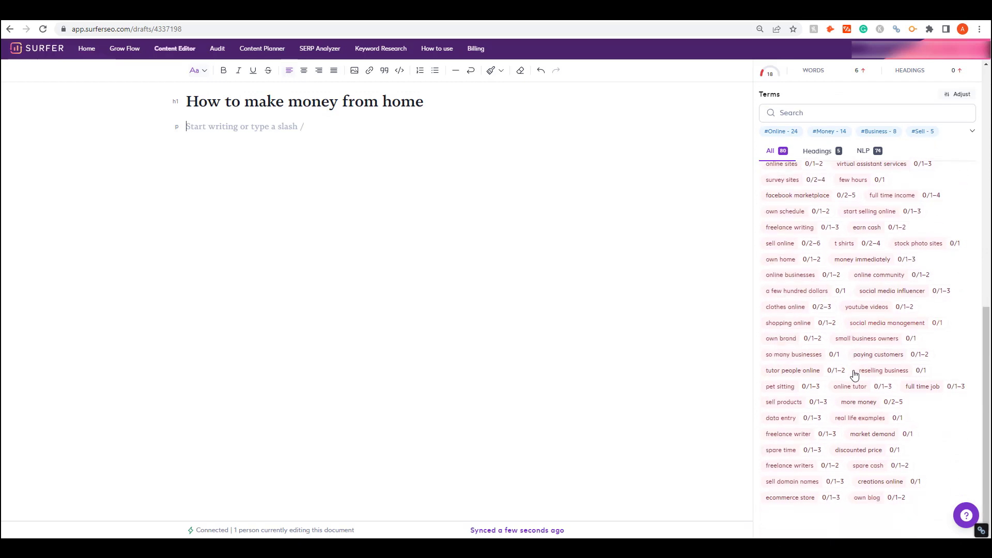
scroll(854, 417, up, 3)
scroll(854, 417, up, 5)
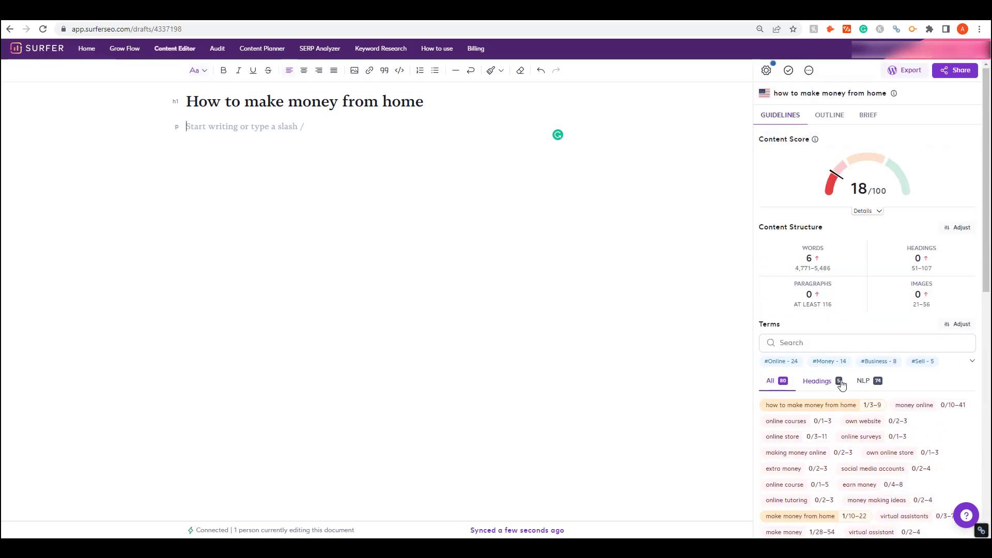
scroll(841, 385, down, 6)
scroll(845, 384, up, 5)
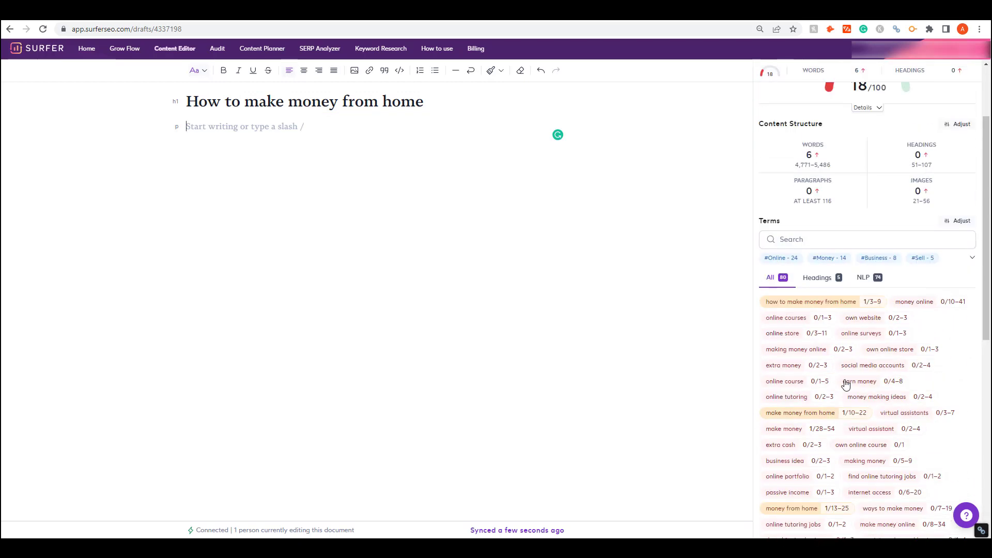
scroll(806, 281, down, 2)
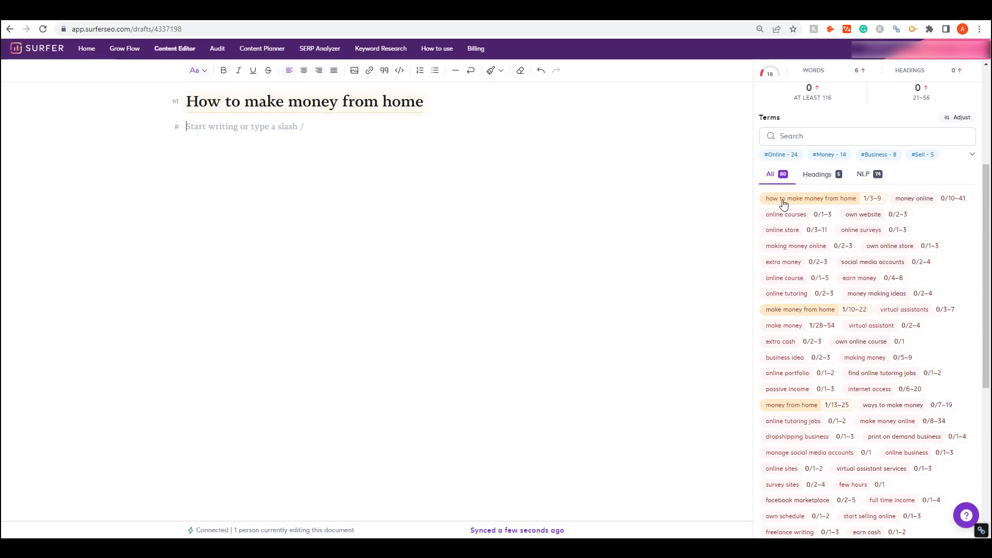
mouse_move(803, 198)
- Check the content score explanation and compare the content structure targets with the suggested terms
scroll(858, 249, up, 3)
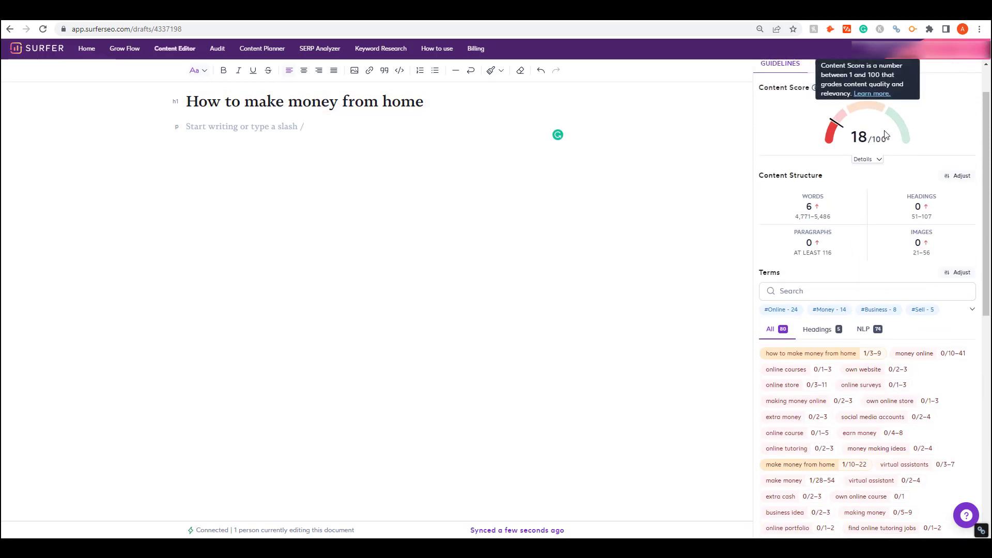
scroll(872, 127, up, 1)
mouse_move(862, 187)
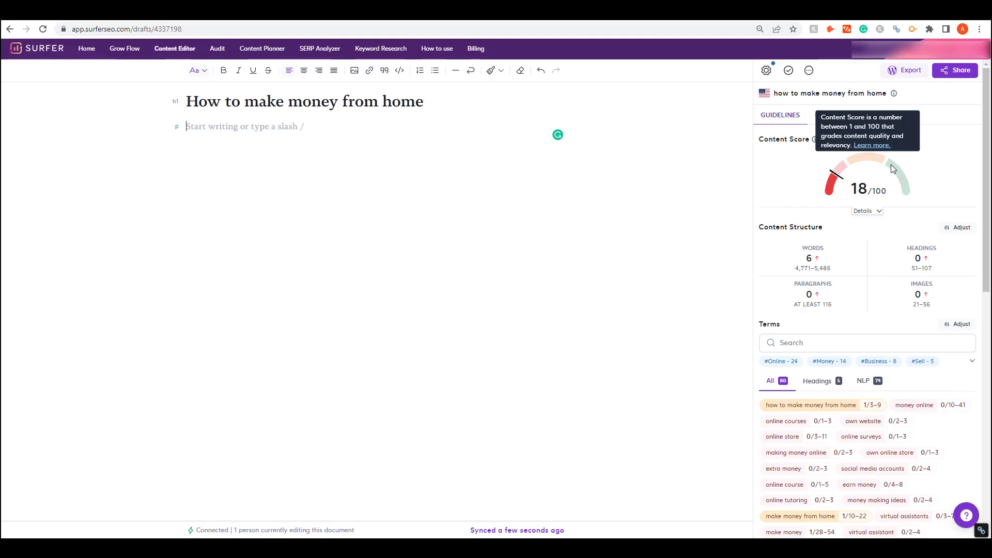
scroll(862, 228, down, 5)
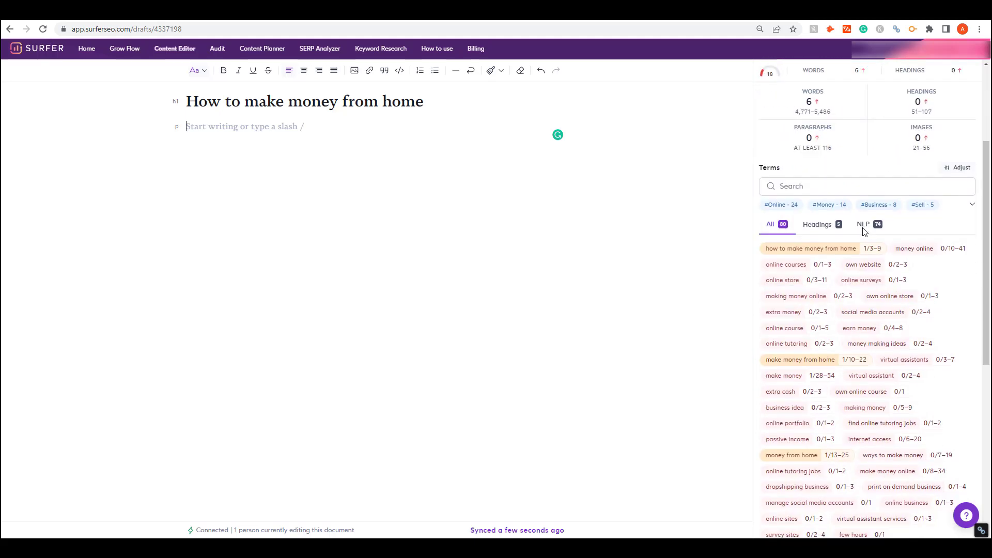
scroll(832, 227, up, 3)
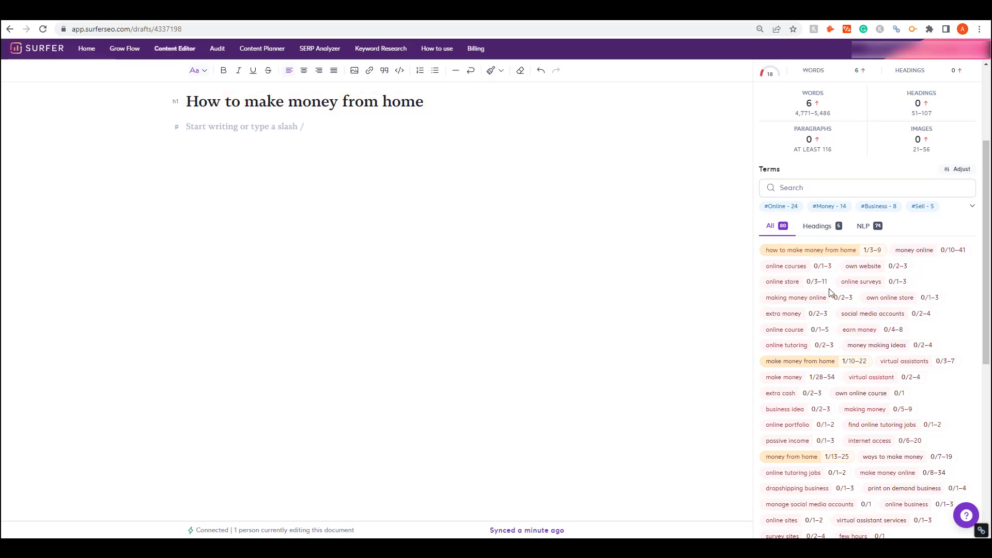
scroll(860, 345, down, 7)
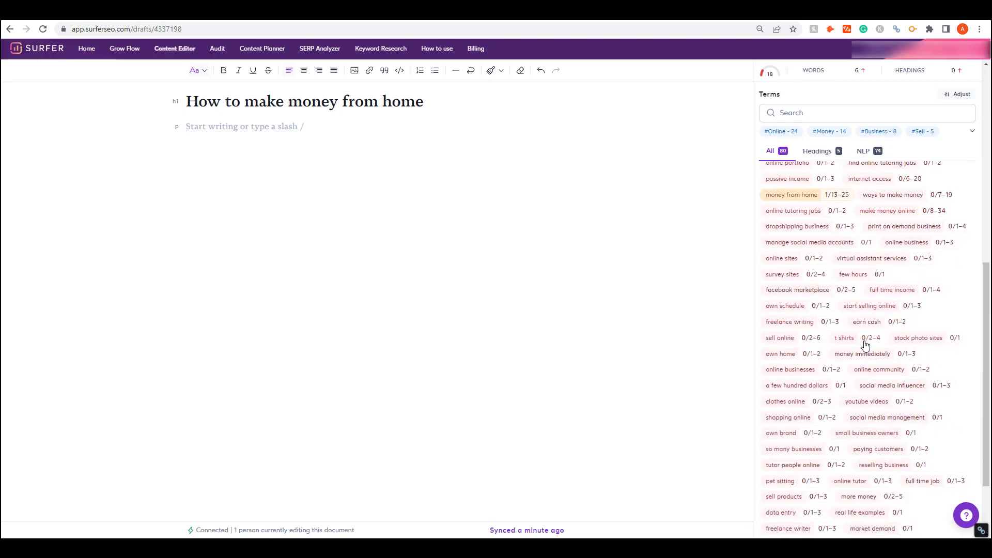
scroll(879, 317, up, 7)
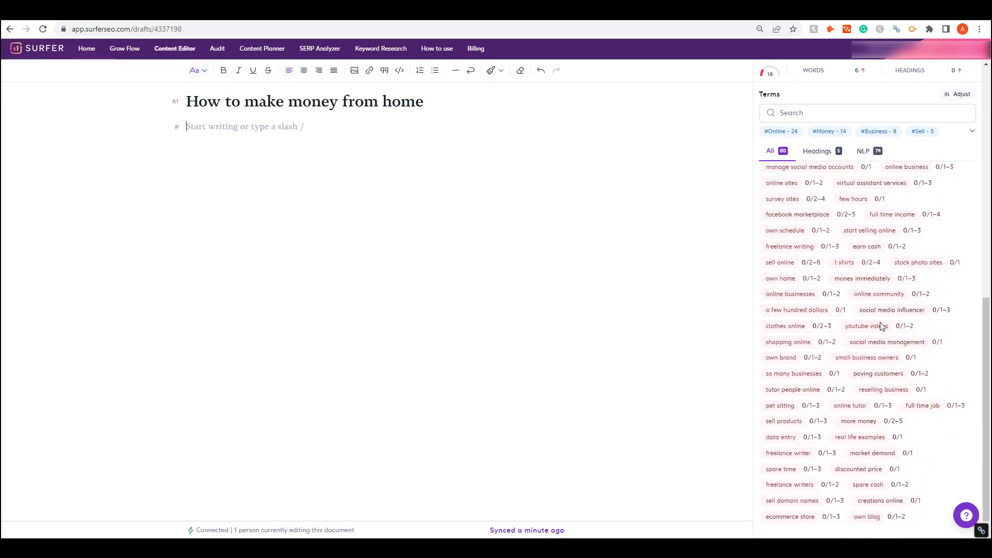
scroll(888, 334, up, 2)
scroll(886, 434, down, 2)
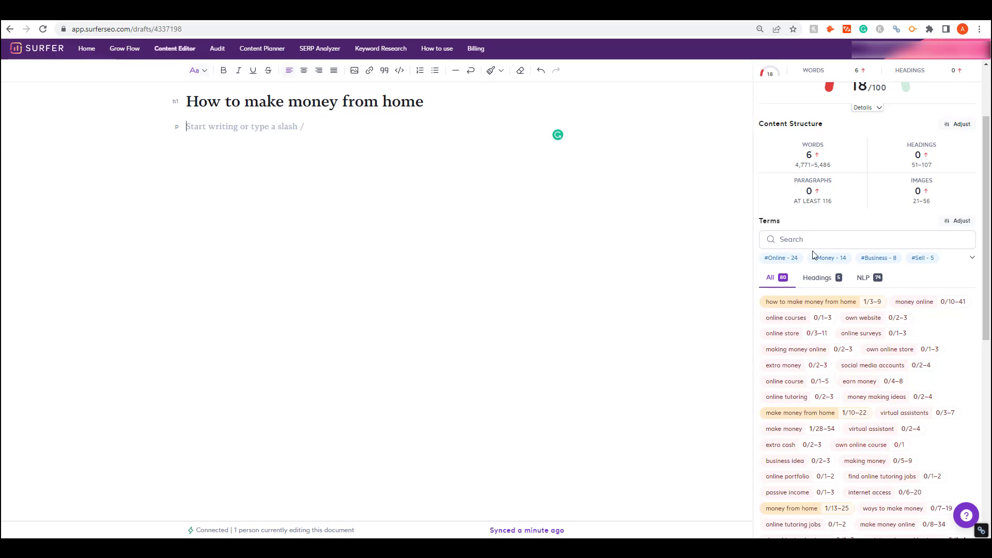
- View the Headings and NLP term suggestions, return to all terms, and check the recommended word count
click(822, 280)
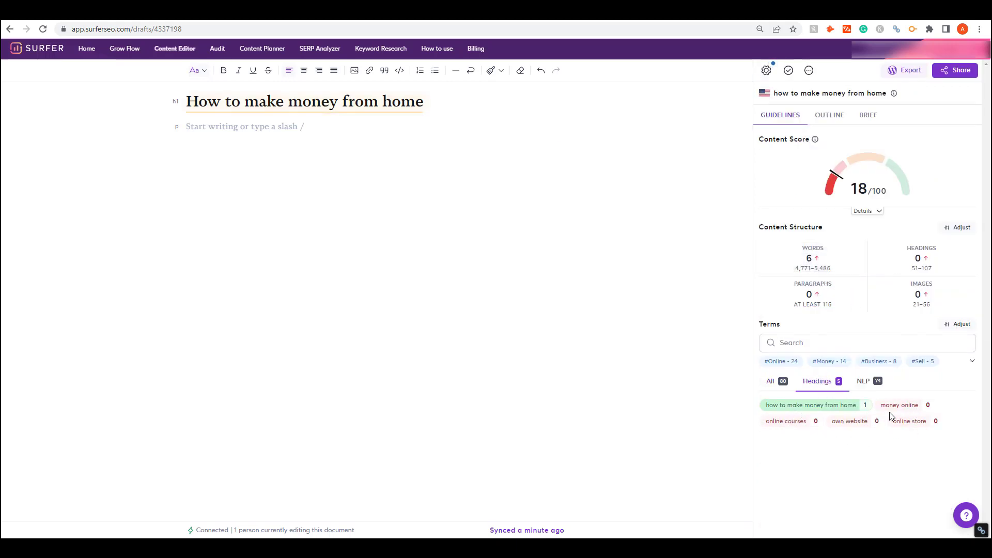
click(865, 385)
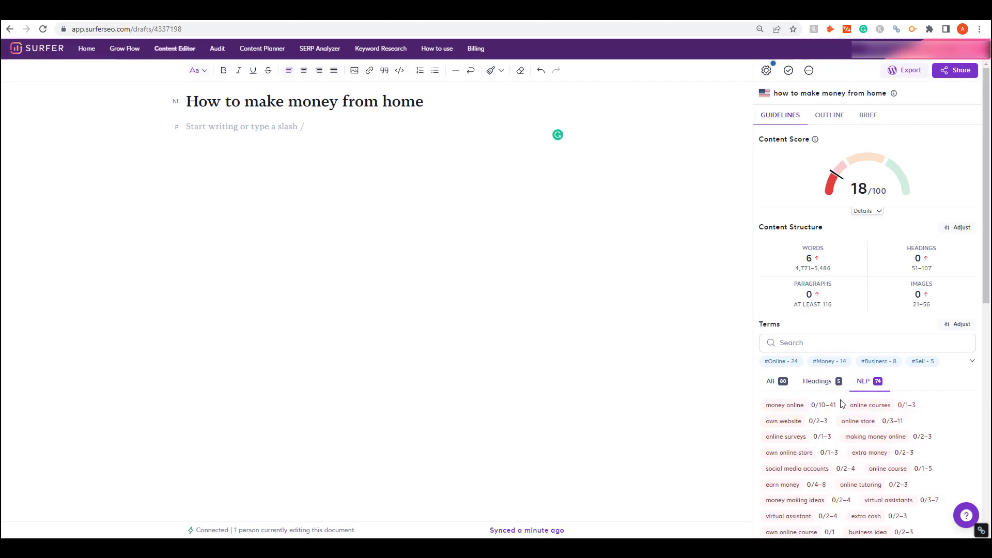
mouse_move(843, 406)
click(774, 383)
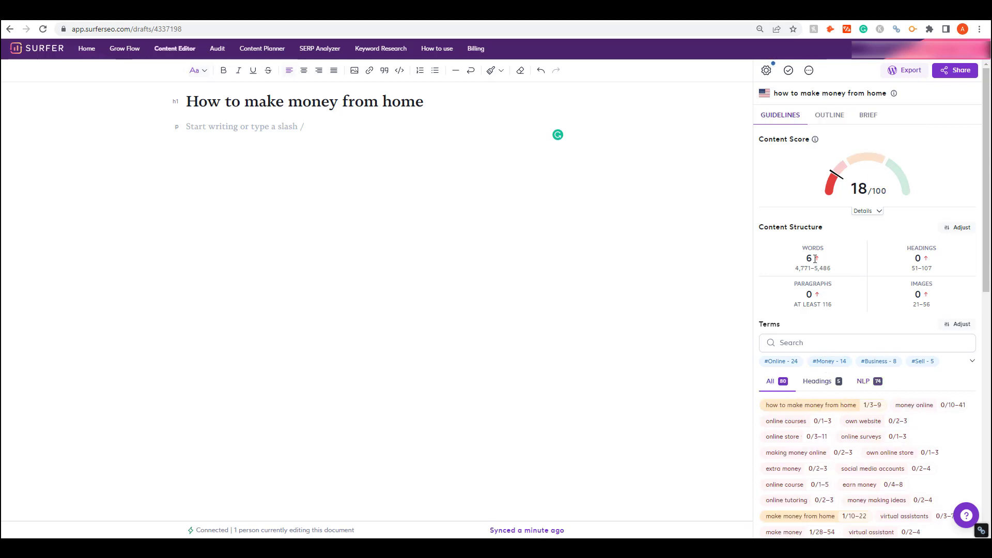
scroll(877, 444, down, 2)
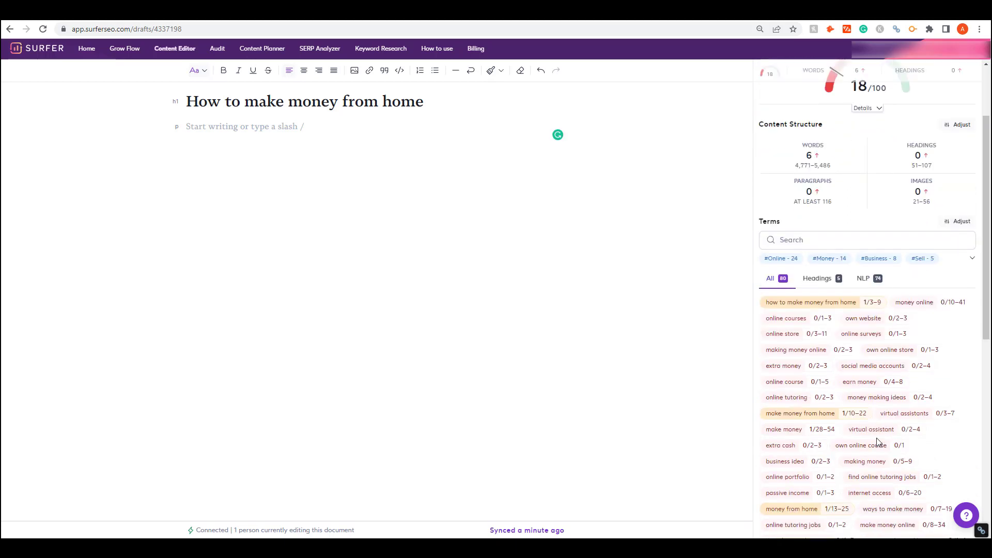
scroll(877, 443, up, 2)
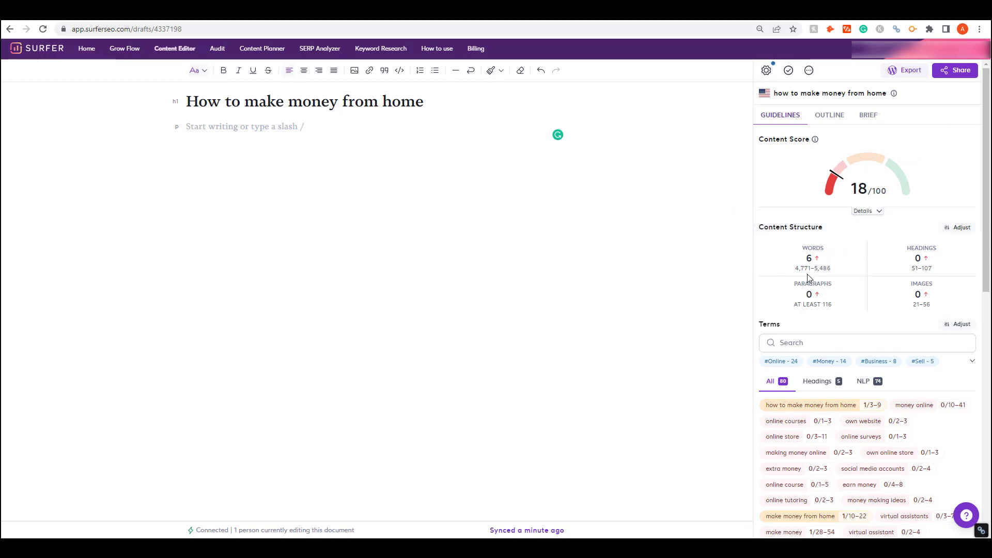
mouse_move(829, 266)
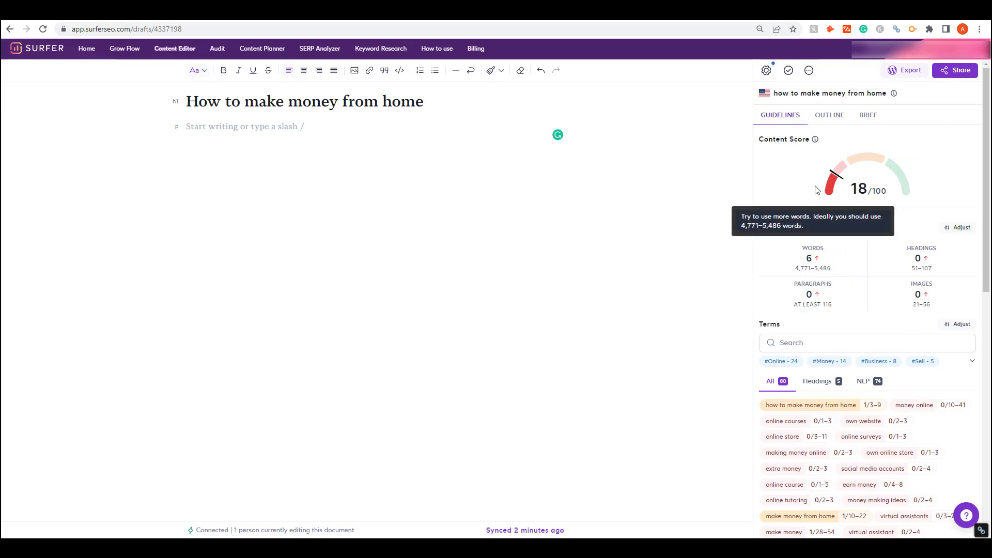
- Include the NerdWallet and Indeed.com pages as organic competitors and apply the selection to the content guidelines
click(767, 72)
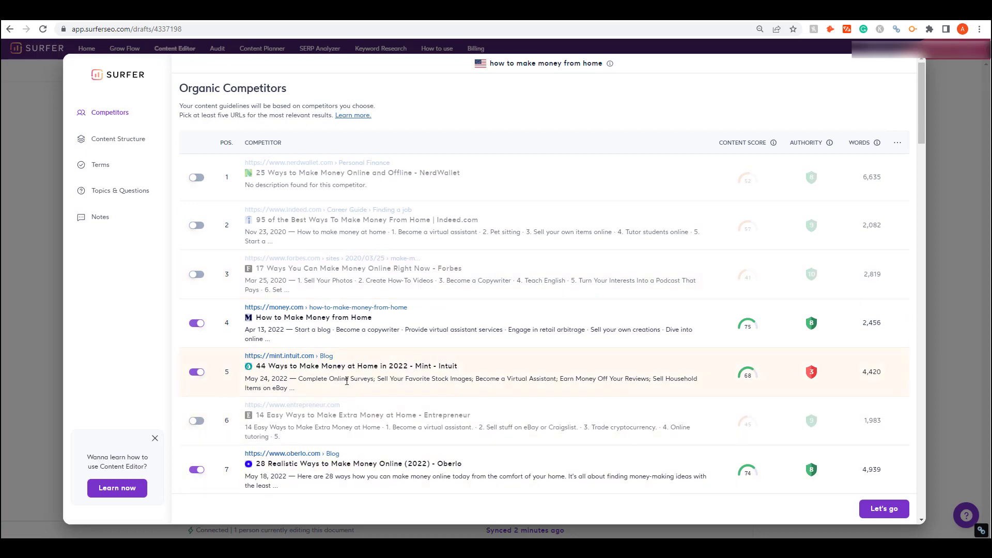
scroll(356, 368, down, 5)
scroll(357, 368, up, 5)
click(198, 177)
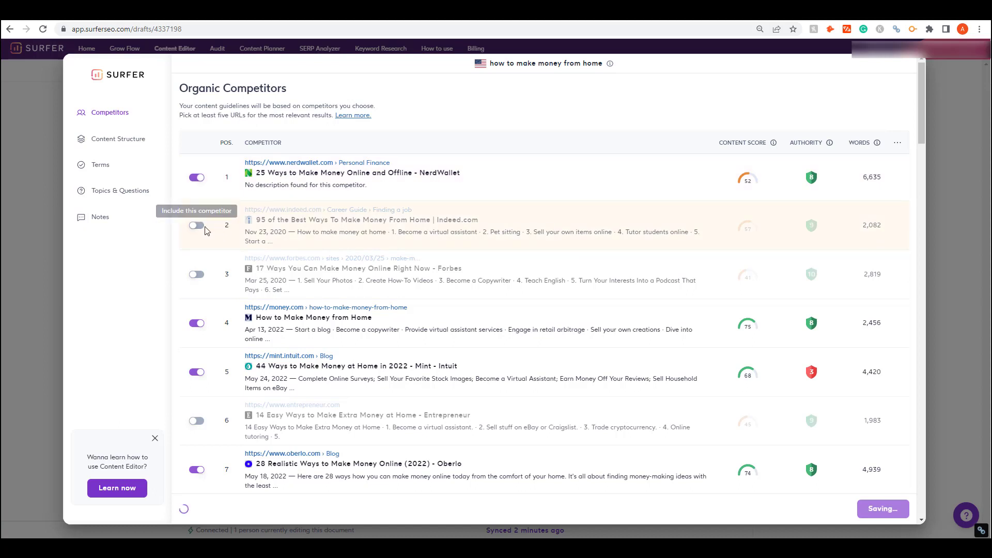
click(199, 226)
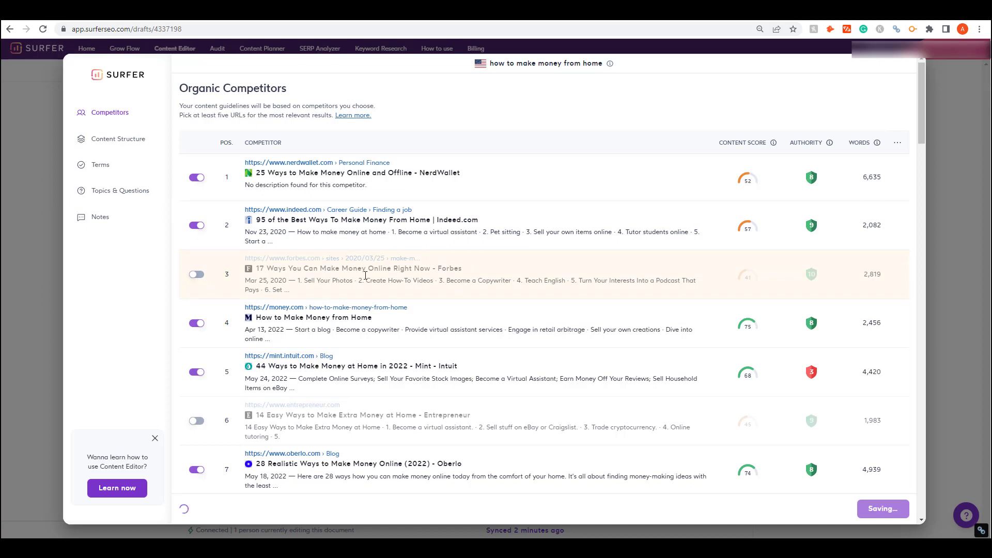
scroll(311, 300, down, 1)
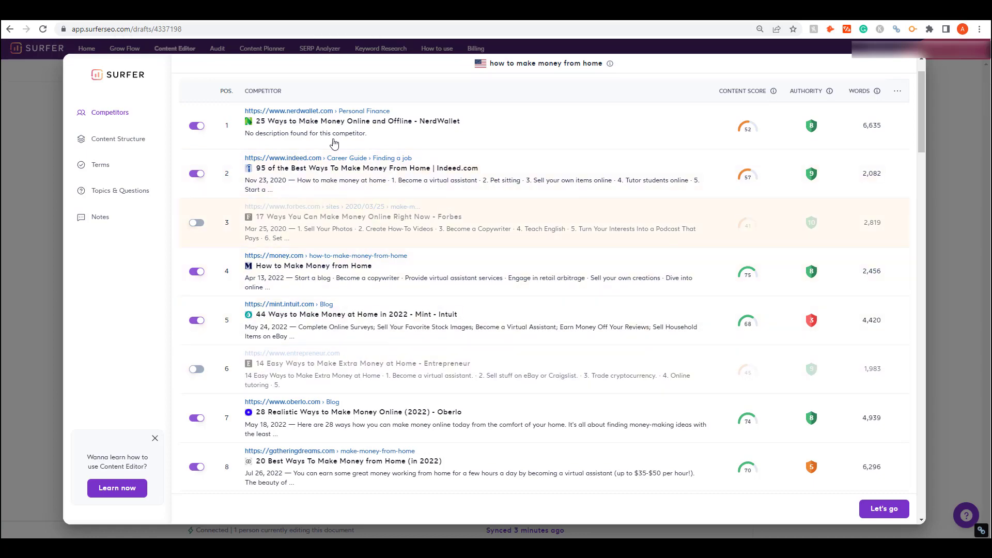
click(876, 514)
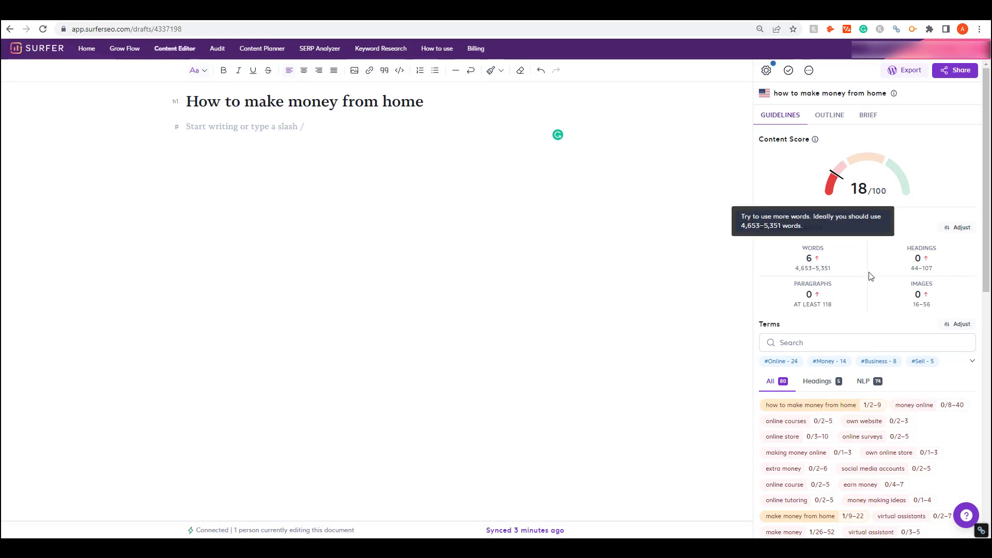
- Review the content structure and term ranges recalculated from the new competitor selection
scroll(887, 312, down, 3)
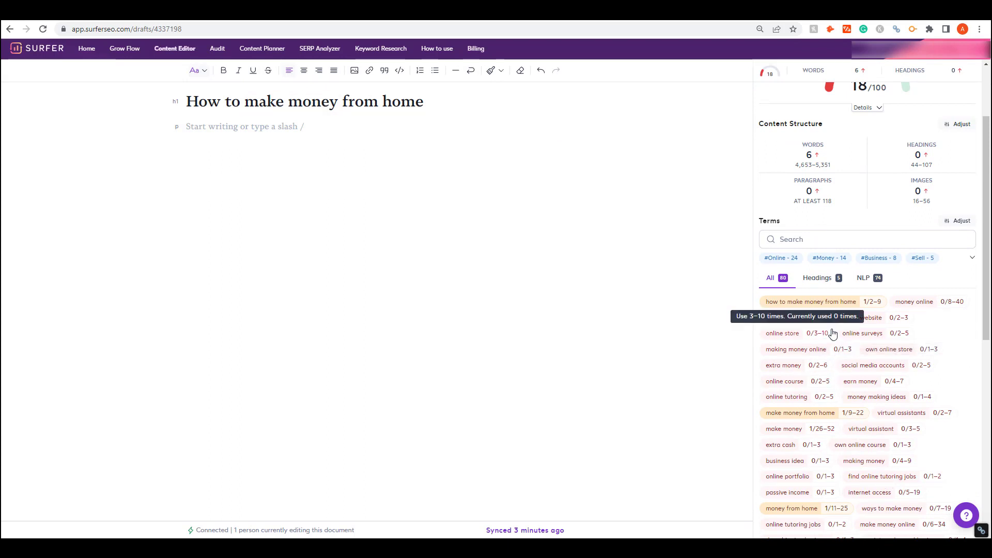
scroll(833, 332, up, 3)
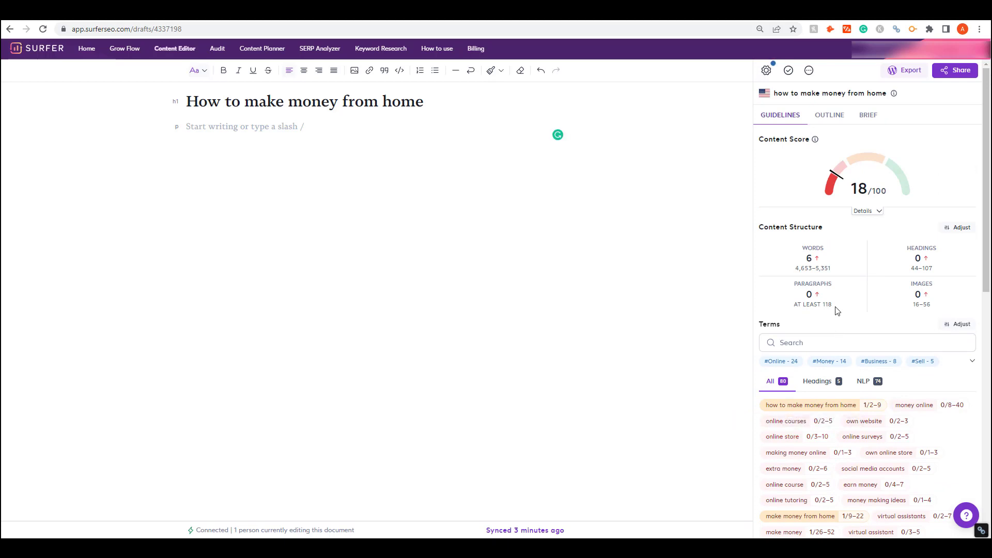
mouse_move(838, 311)
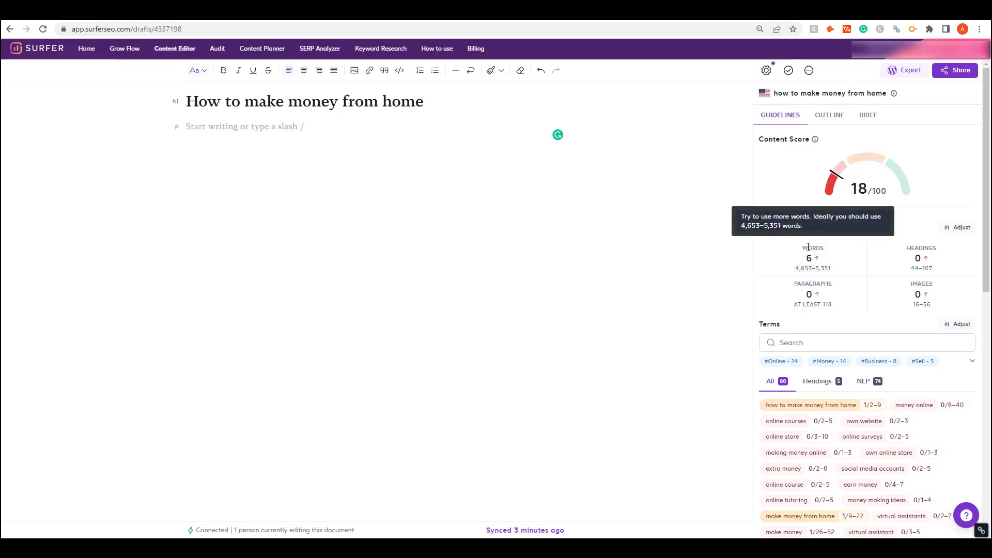
- Check the recommended ranges for words, headings, paragraphs and images in the content structure
drag(196, 102, 424, 102)
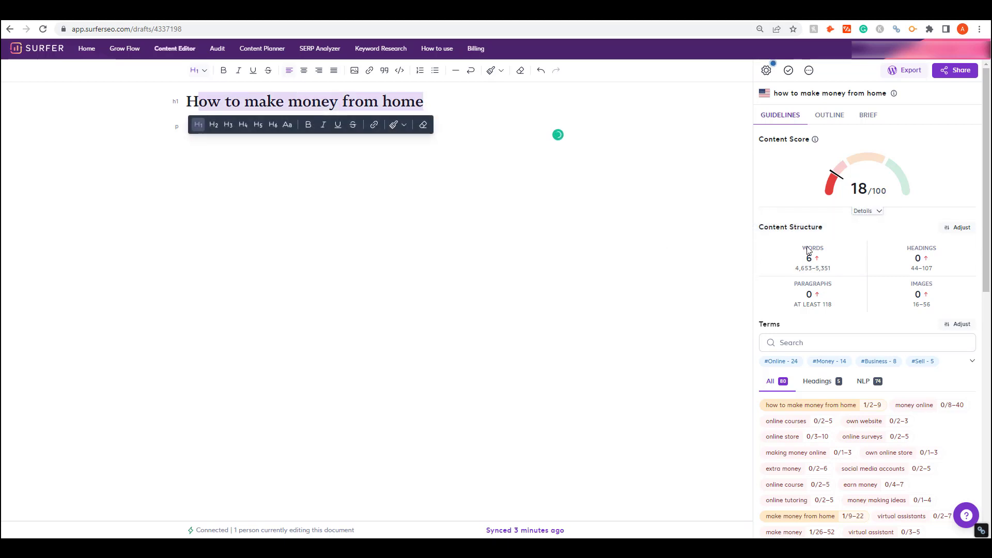
mouse_move(813, 274)
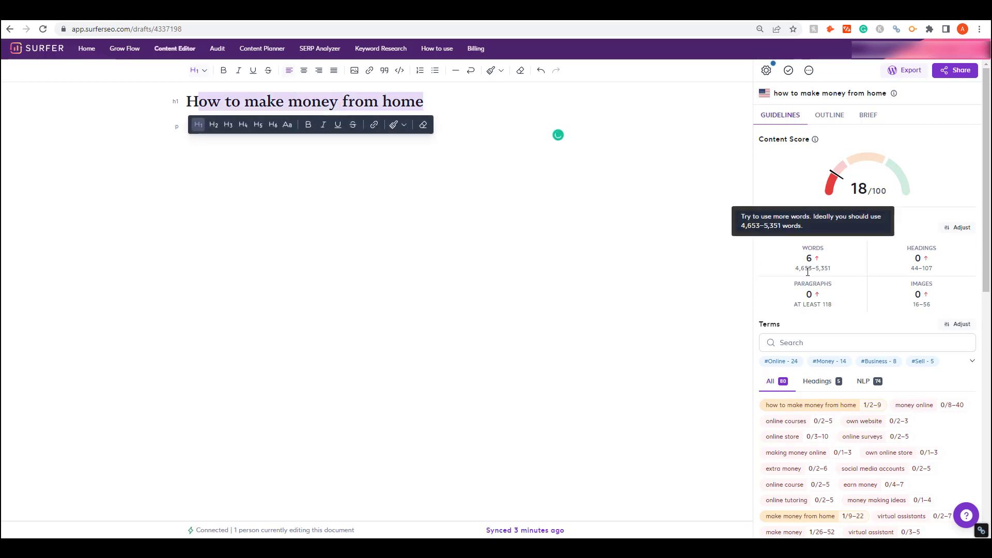
mouse_move(932, 246)
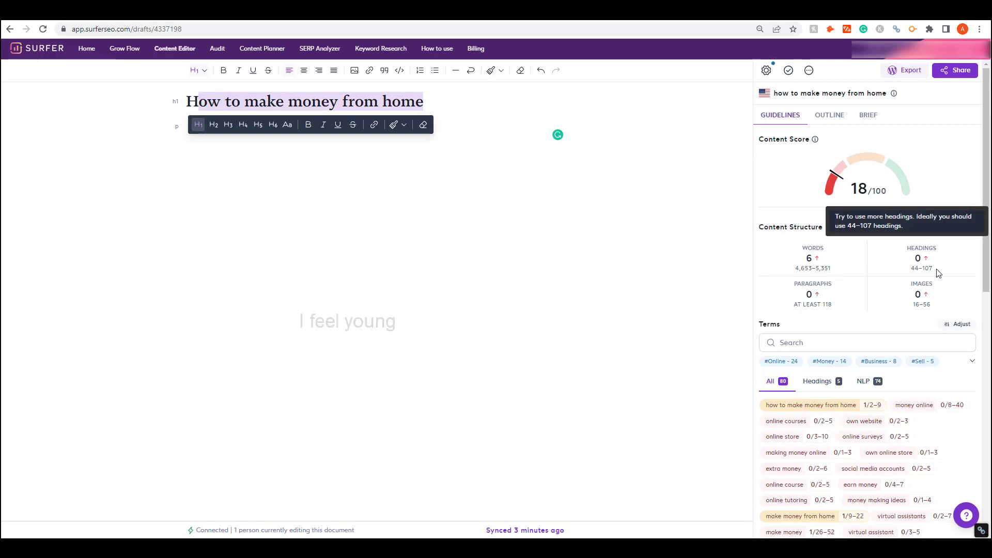
mouse_move(804, 305)
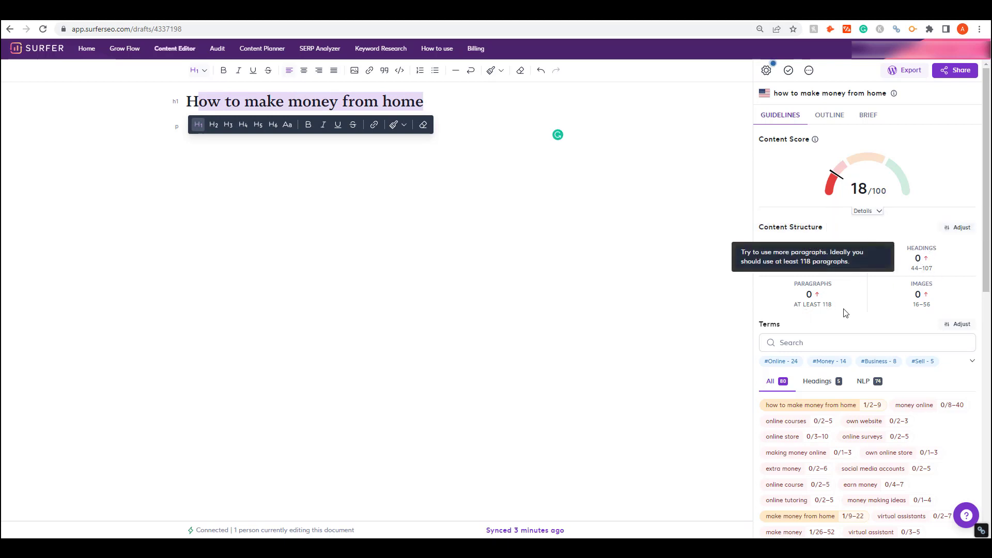
mouse_move(932, 310)
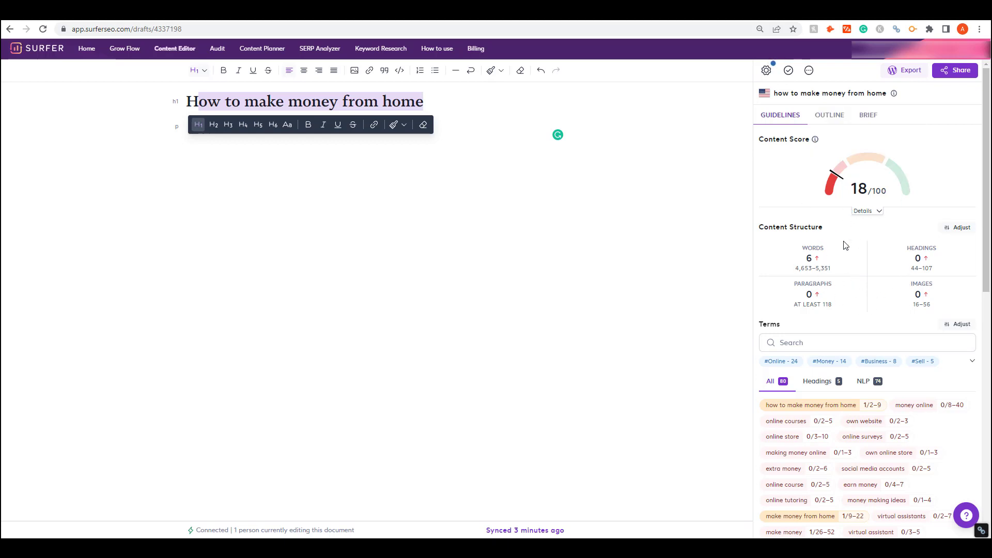
- Examine the outline builder's suggested titles with their paragraphs, and return to the guidelines
click(830, 116)
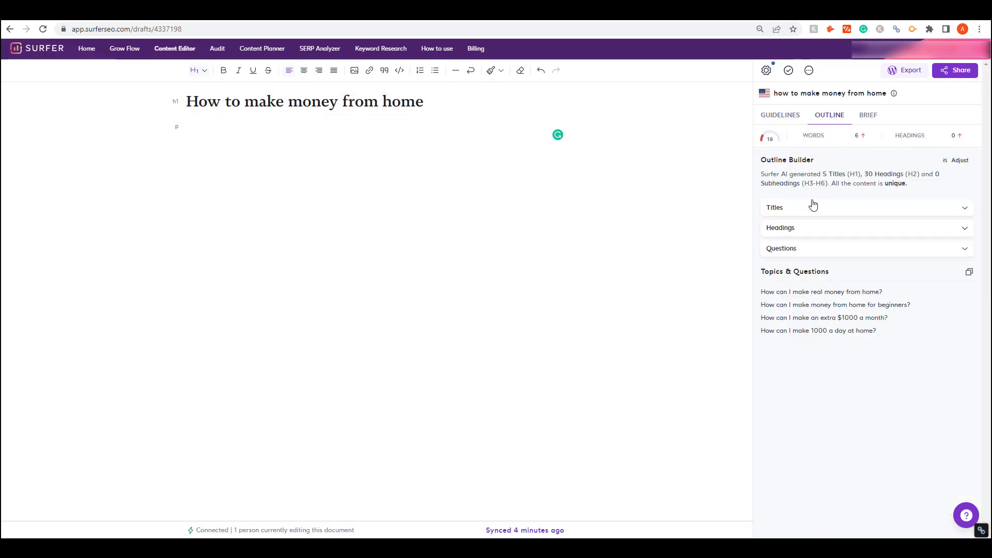
click(783, 208)
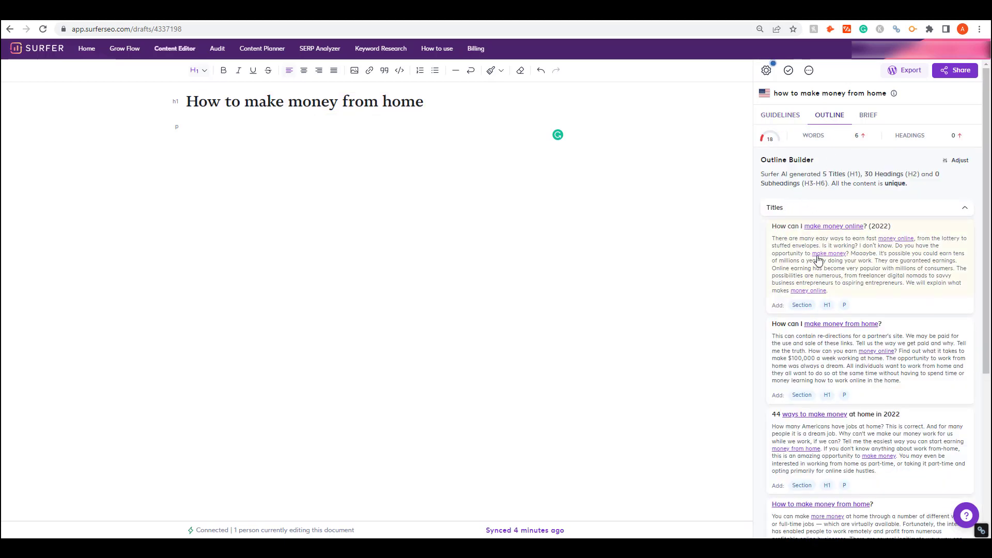
scroll(844, 352, down, 2)
scroll(844, 352, down, 3)
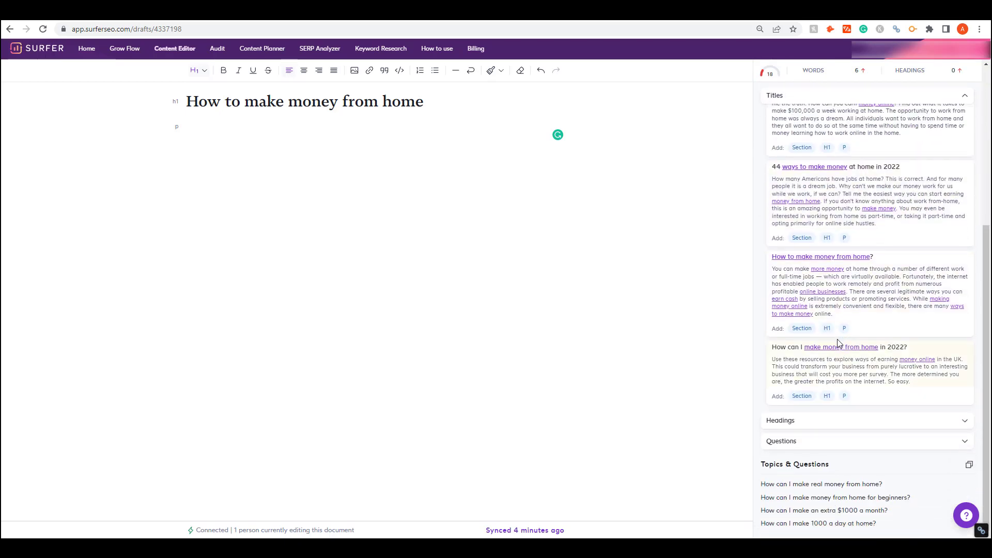
scroll(853, 232, up, 5)
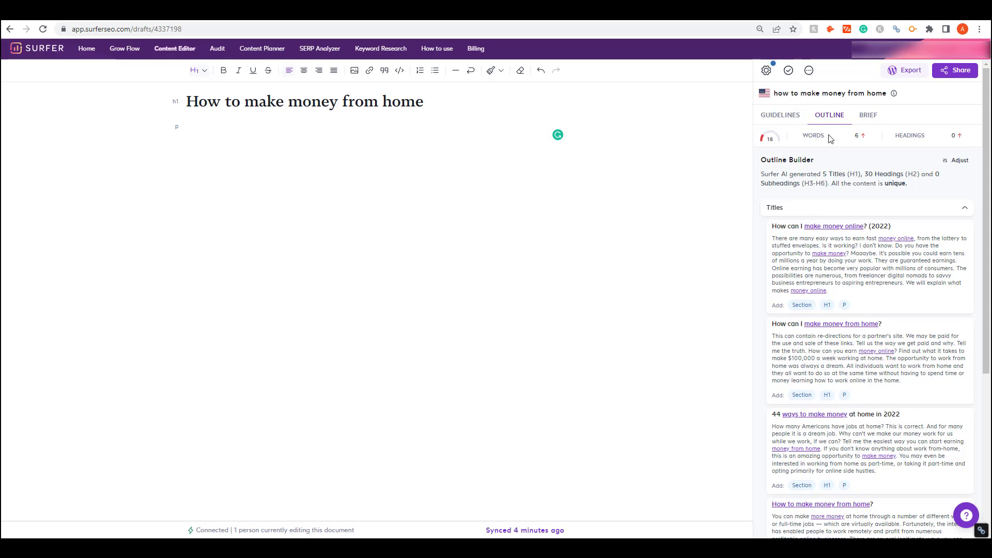
click(789, 115)
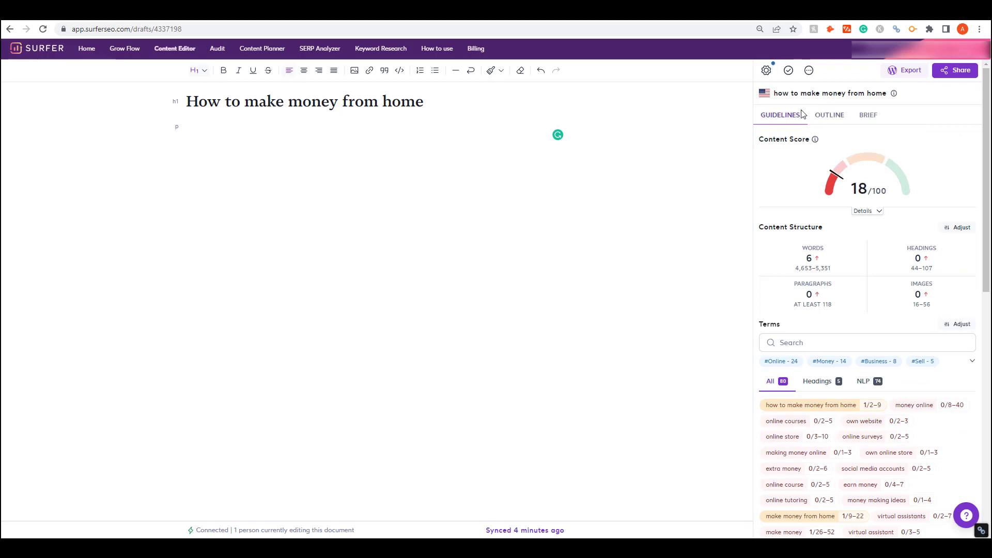
- Examine the outline builder's suggested headings and their paragraph texts, and collapse the list again
click(826, 118)
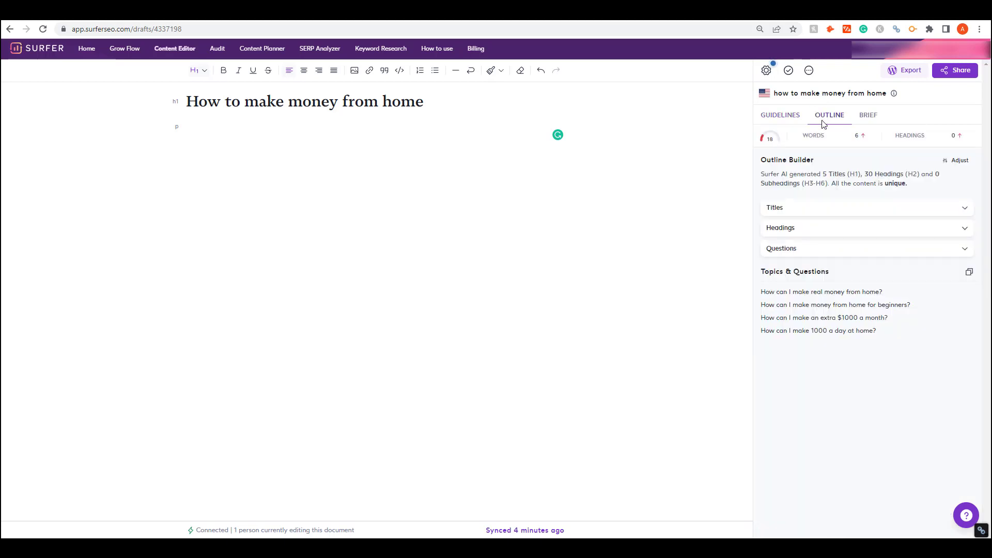
click(796, 234)
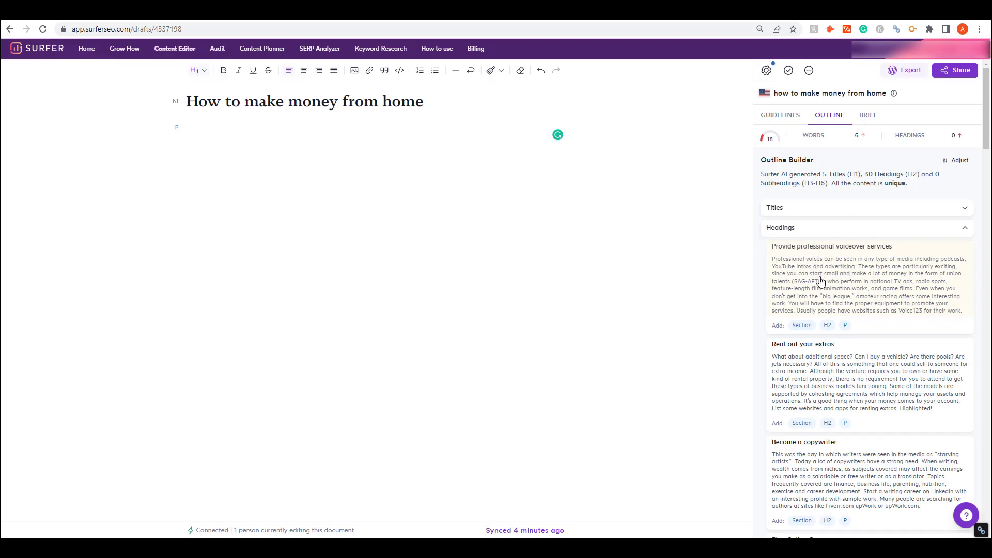
scroll(822, 289, down, 3)
scroll(822, 291, down, 2)
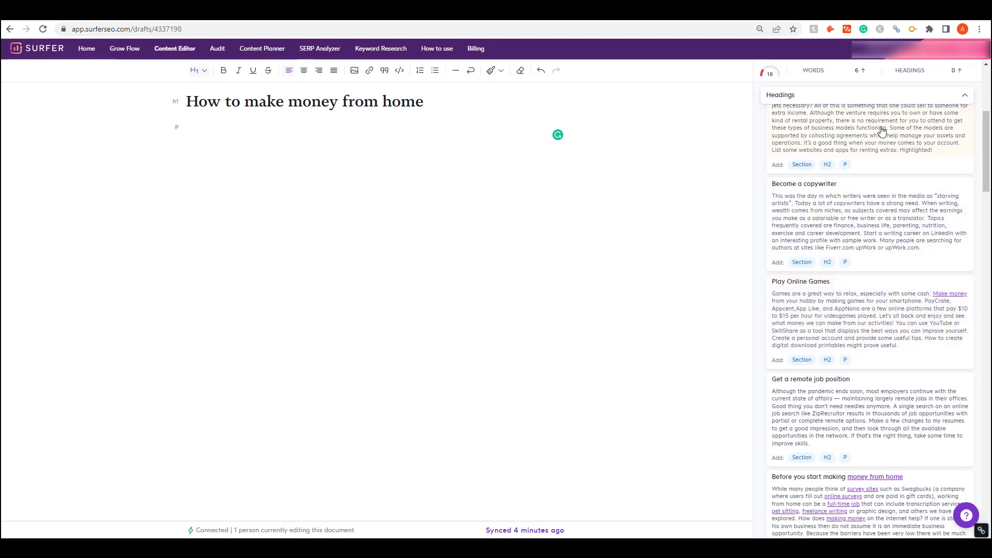
scroll(855, 158, up, 2)
scroll(831, 198, down, 6)
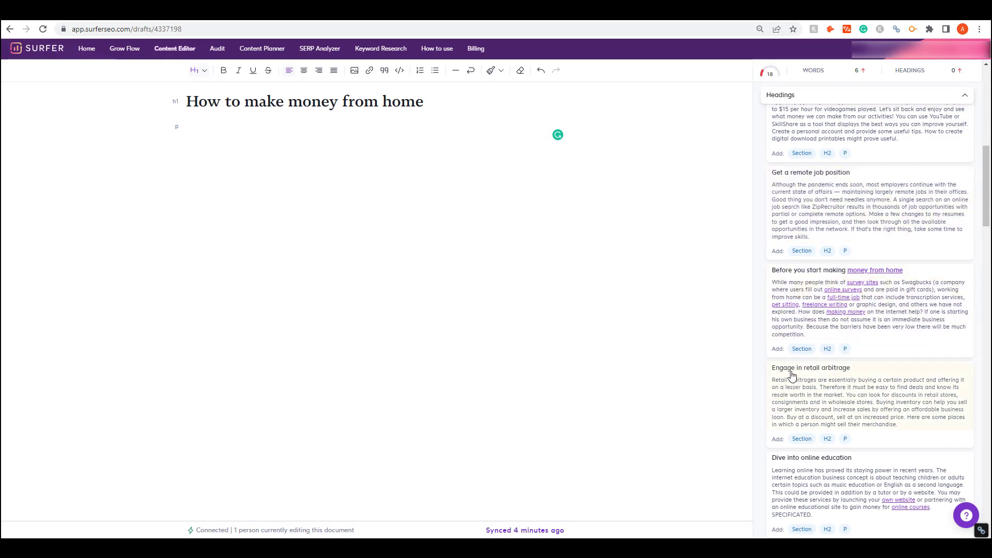
scroll(827, 346, down, 3)
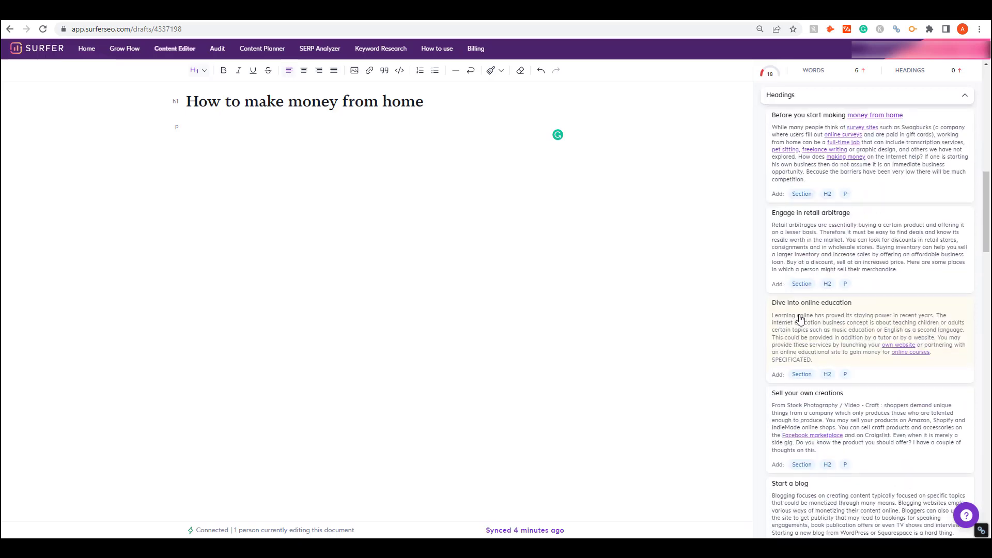
scroll(807, 331, down, 2)
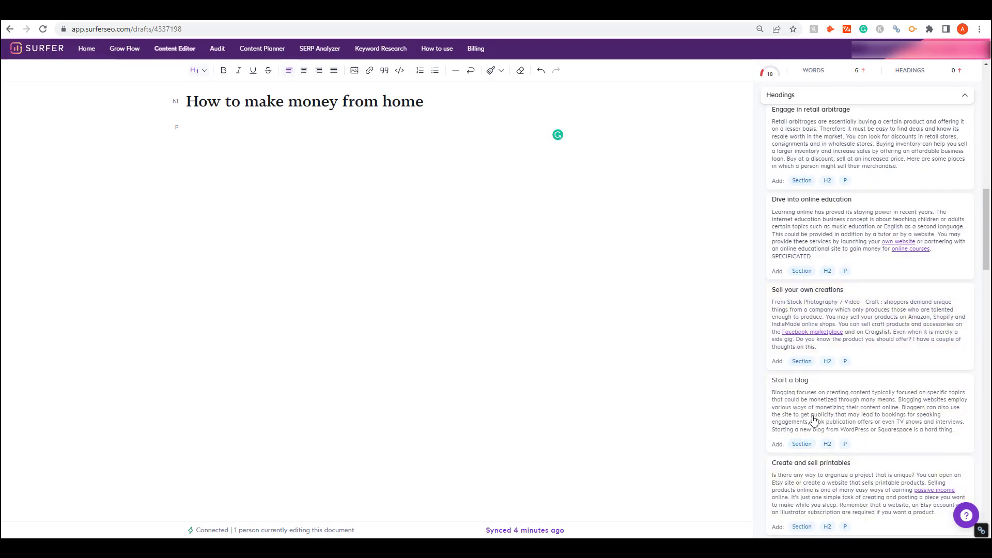
scroll(808, 484, down, 1)
scroll(808, 483, down, 2)
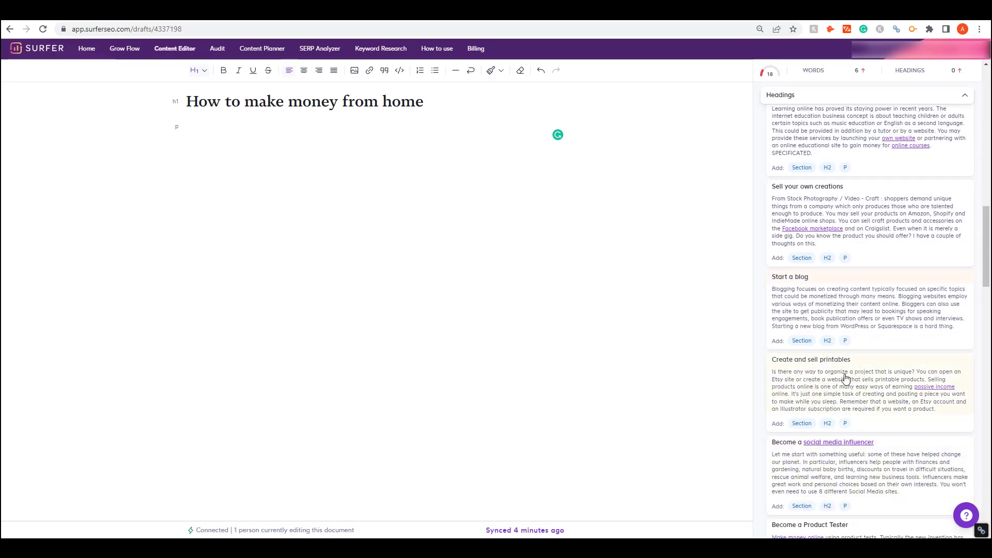
scroll(840, 459, up, 10)
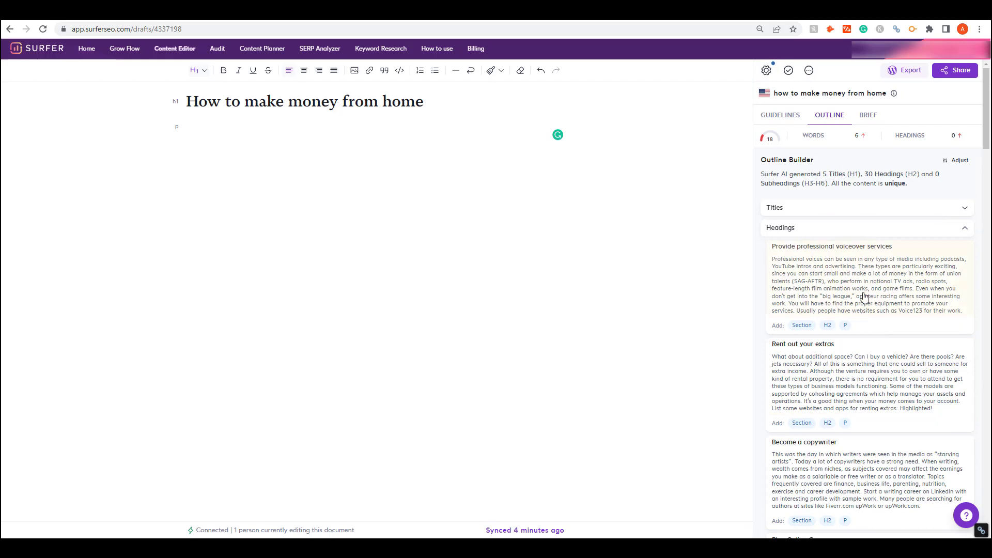
click(812, 231)
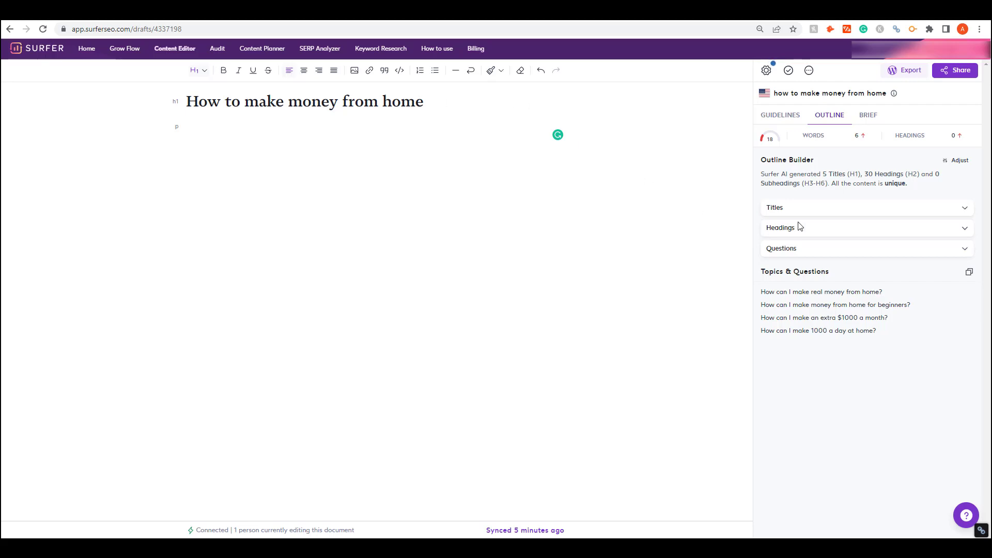
- Review the outline builder's suggested questions and their answers, and collapse the list again
click(800, 254)
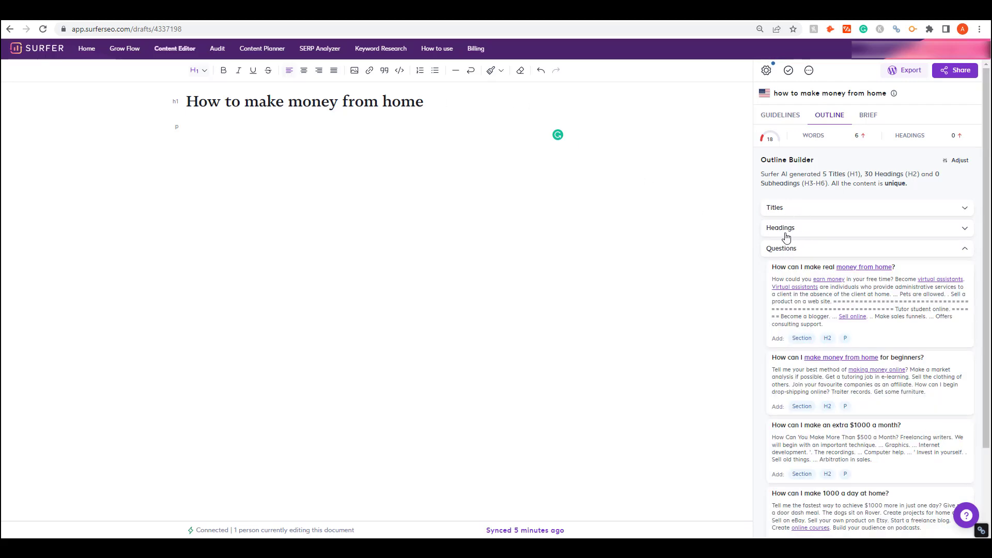
scroll(870, 298, down, 2)
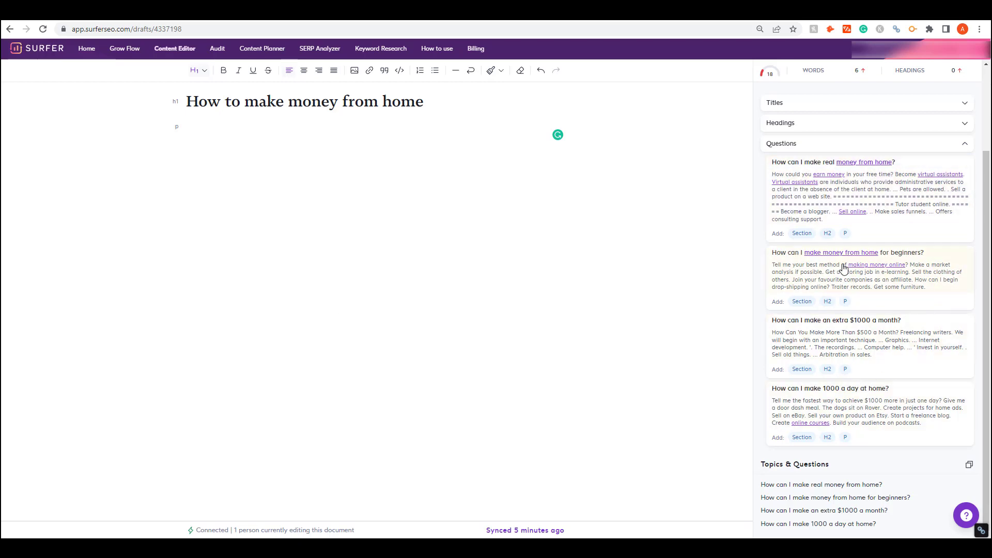
scroll(842, 269, up, 3)
click(789, 252)
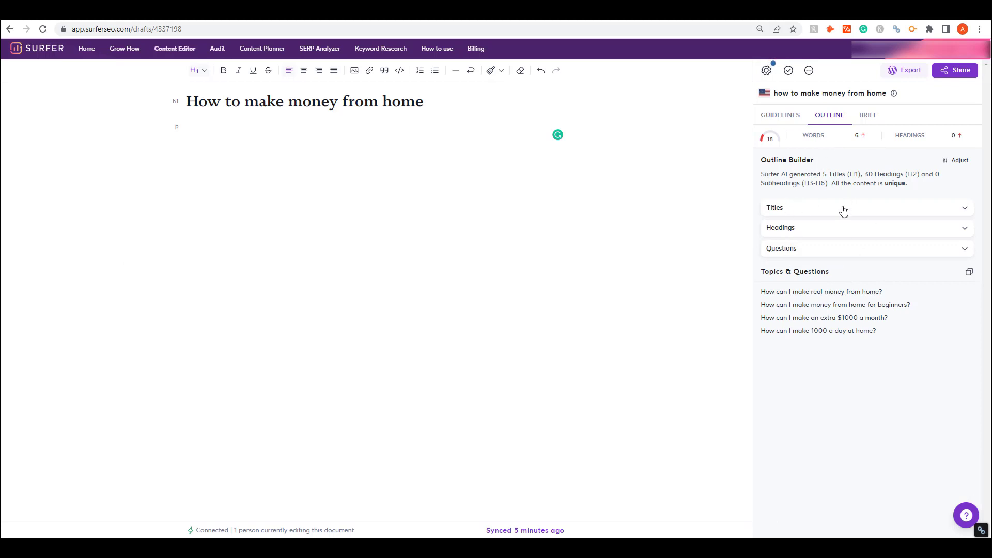
- Review the notes and competitor links in the brief, and return to the guidelines of the draft
click(869, 118)
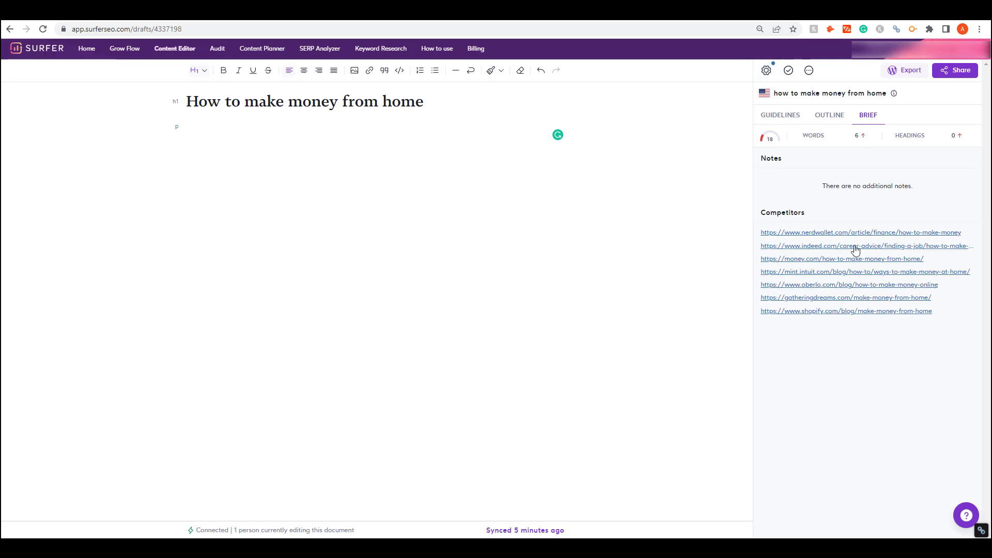
click(782, 116)
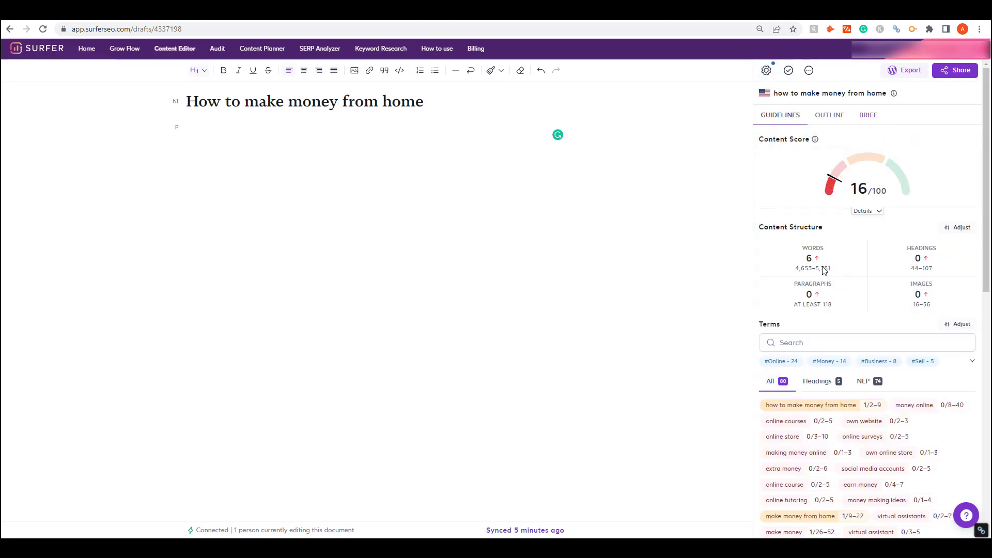
click(208, 135)
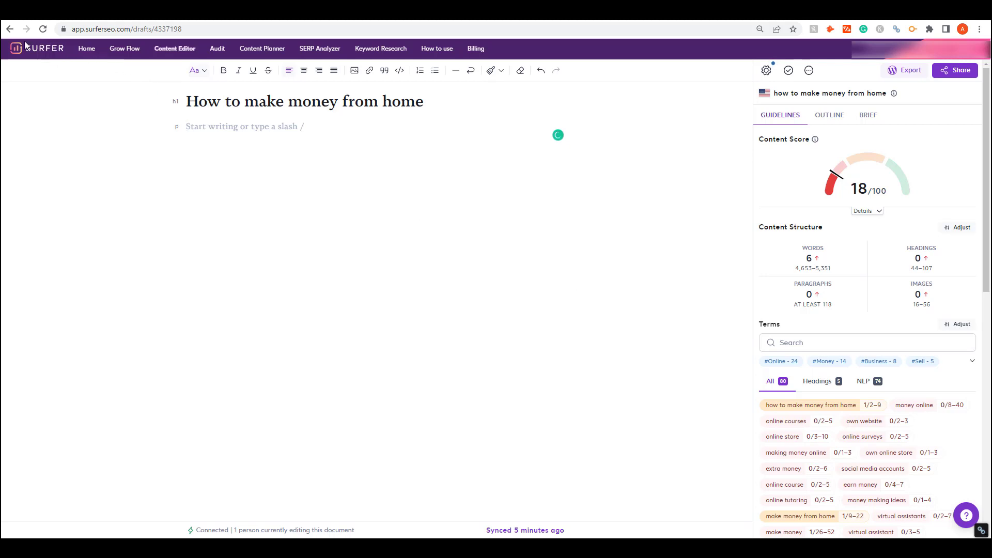
- Open the existing "how to choose a blog name" draft and check its word, paragraph and image targets
click(10, 29)
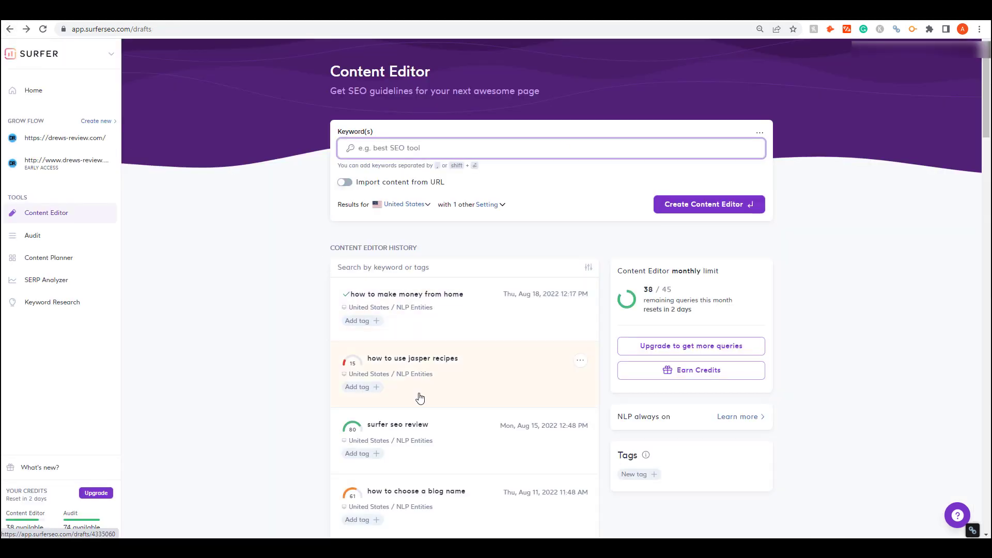
click(427, 498)
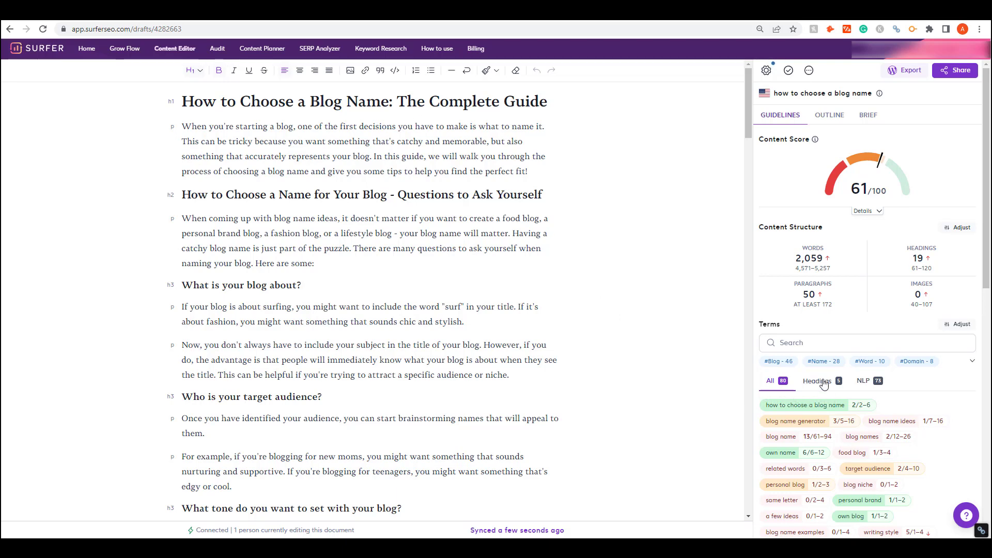
mouse_move(842, 267)
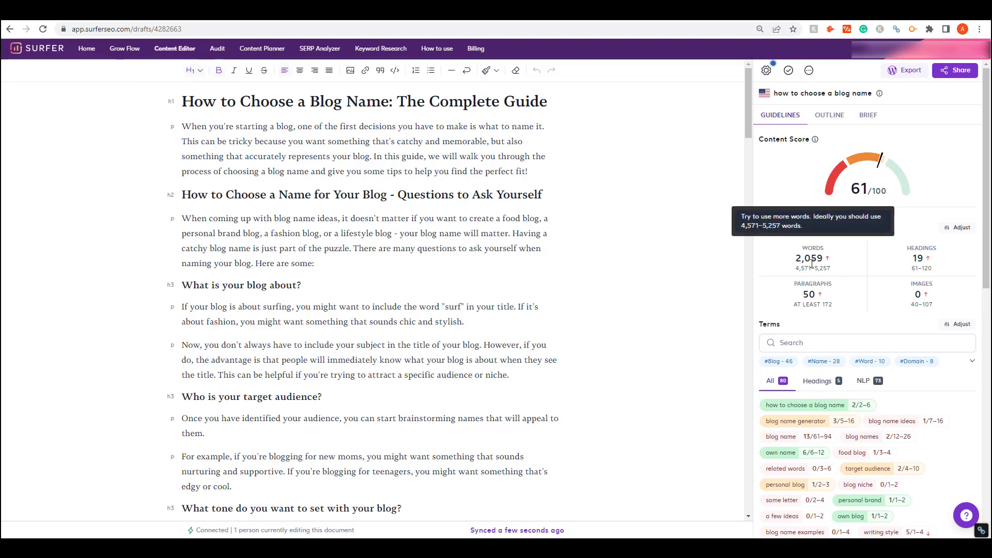
drag(799, 267, 828, 267)
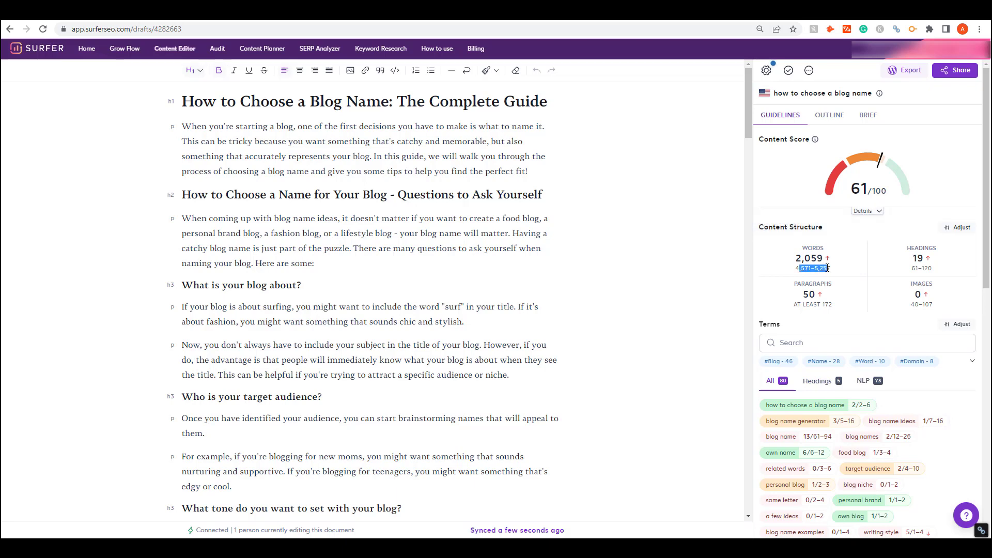
click(794, 276)
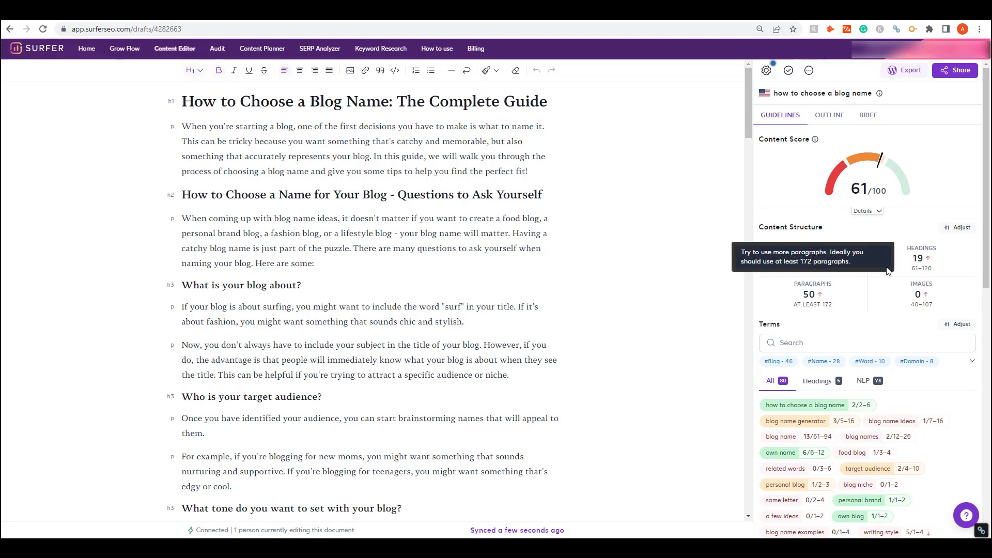
mouse_move(924, 301)
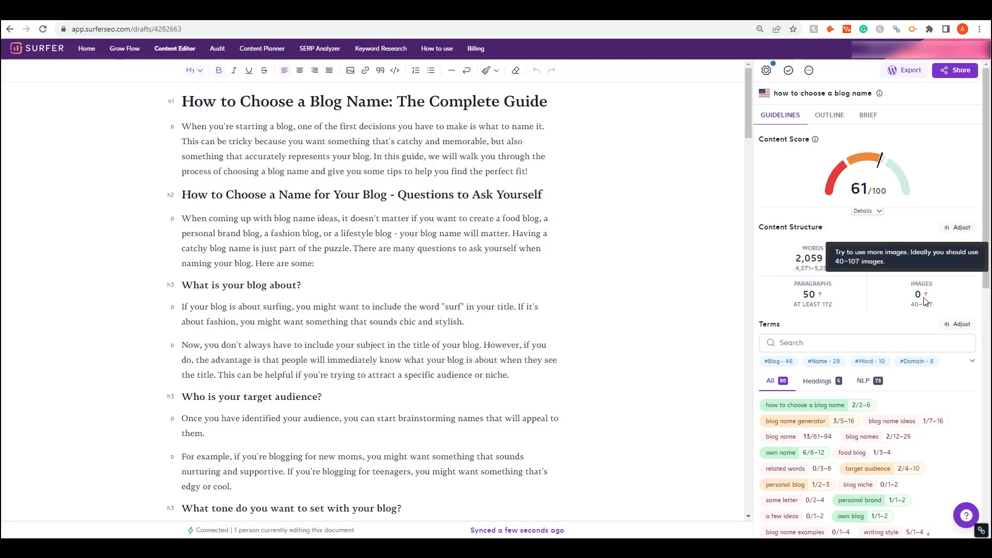
double_click(918, 295)
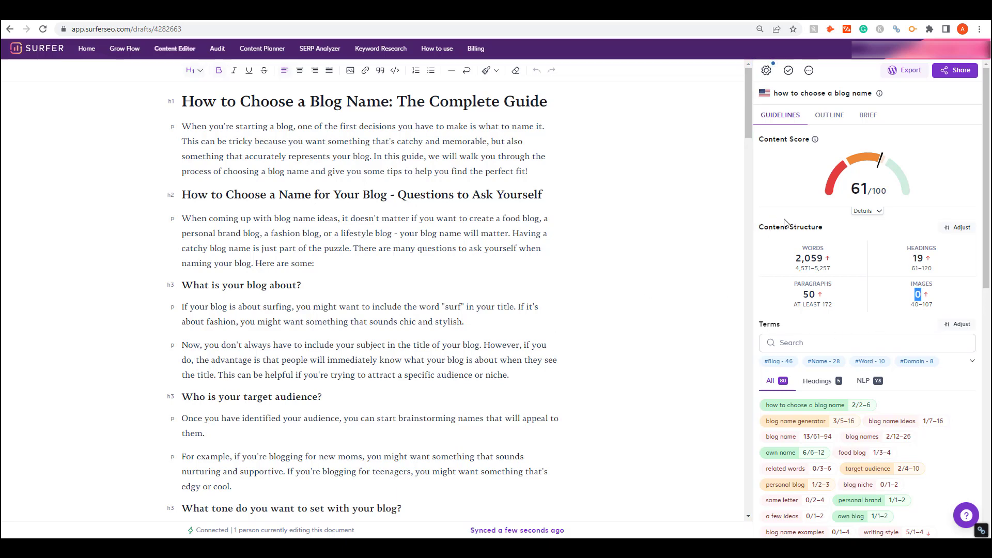
- Add a paragraph after "Here are some:" in the Questions to Ask Yourself section, containing the suggested term "name your blog"
scroll(827, 222, down, 3)
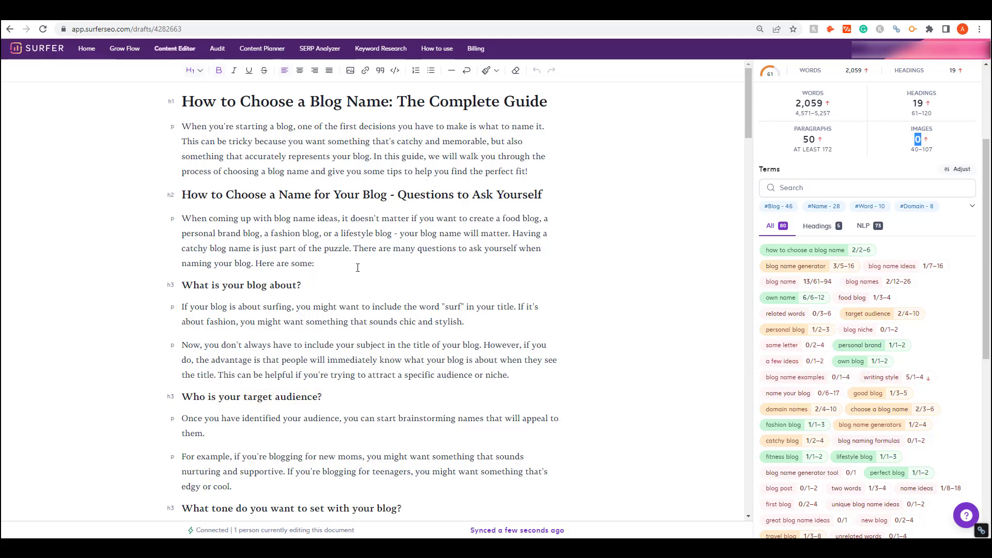
click(339, 270)
key(Return)
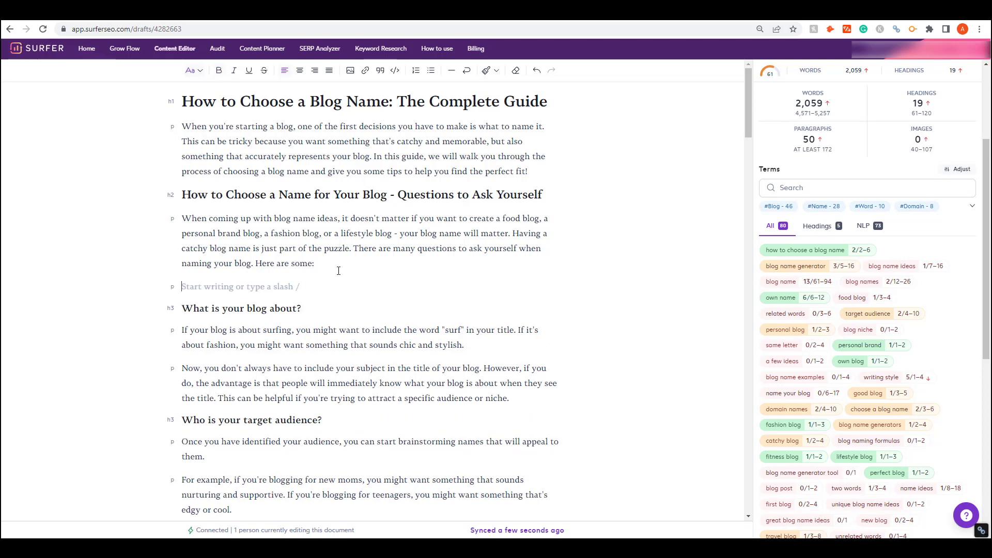
text(name)
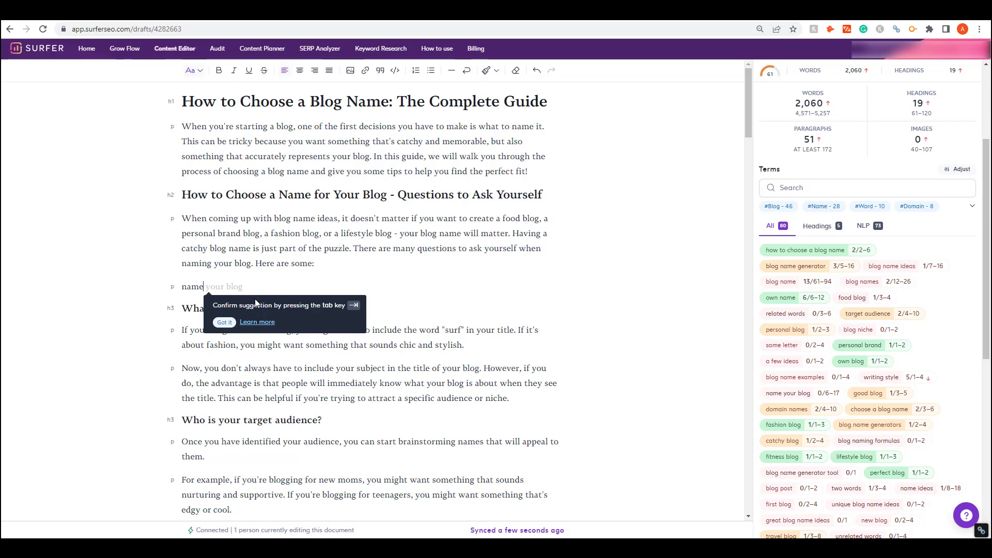
key(Tab)
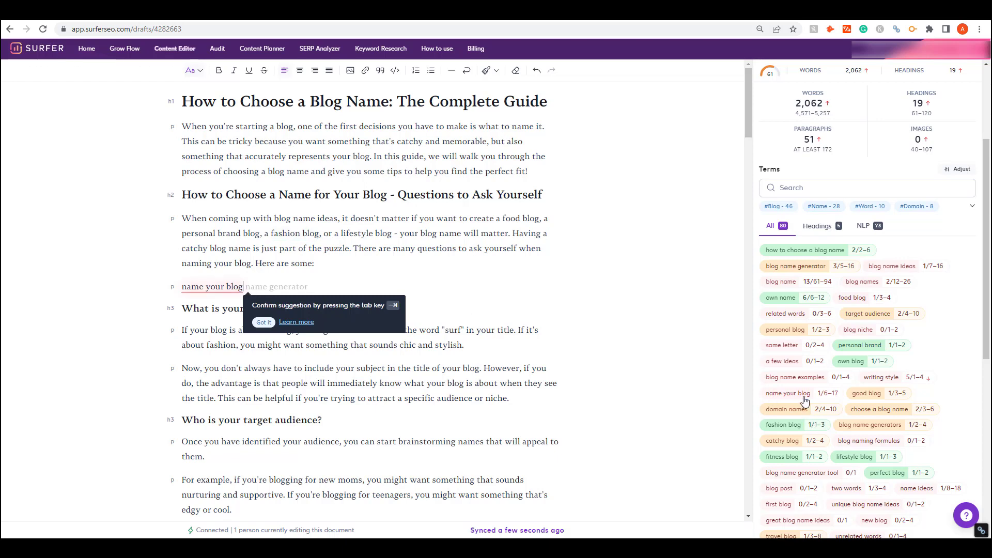
scroll(882, 268, up, 3)
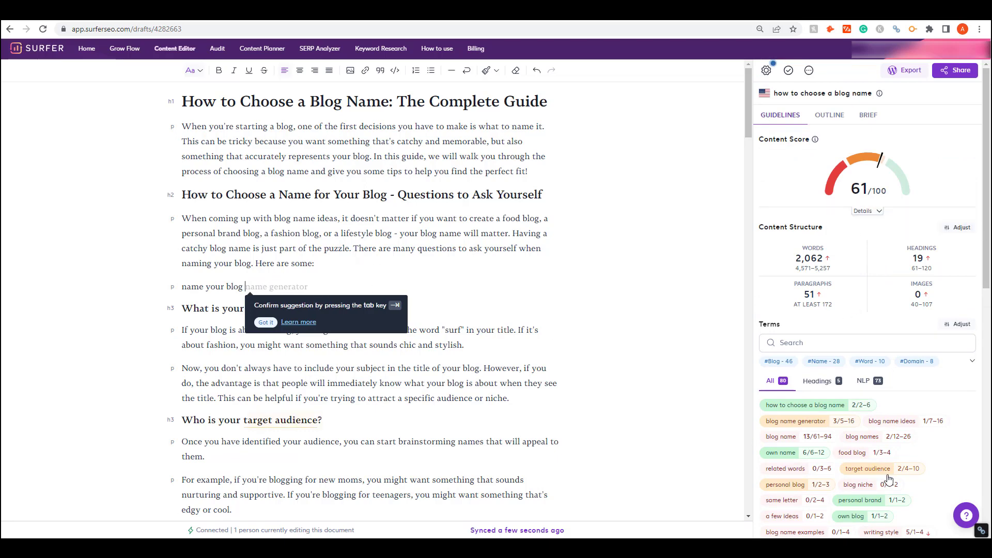
- Append the suggested terms "blog niche" and "blog naming formulas" to the new paragraph, and check the content score
text(blo)
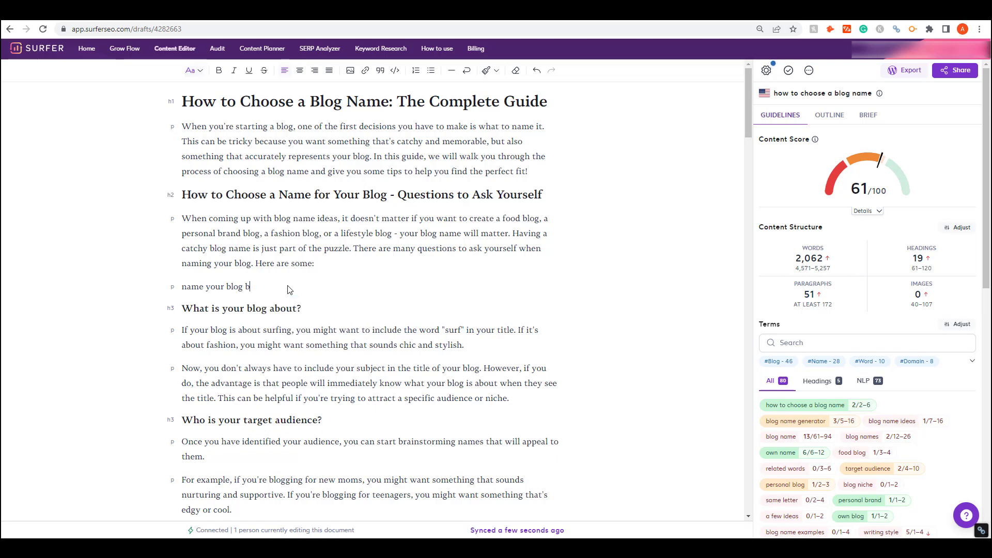
text(g niche)
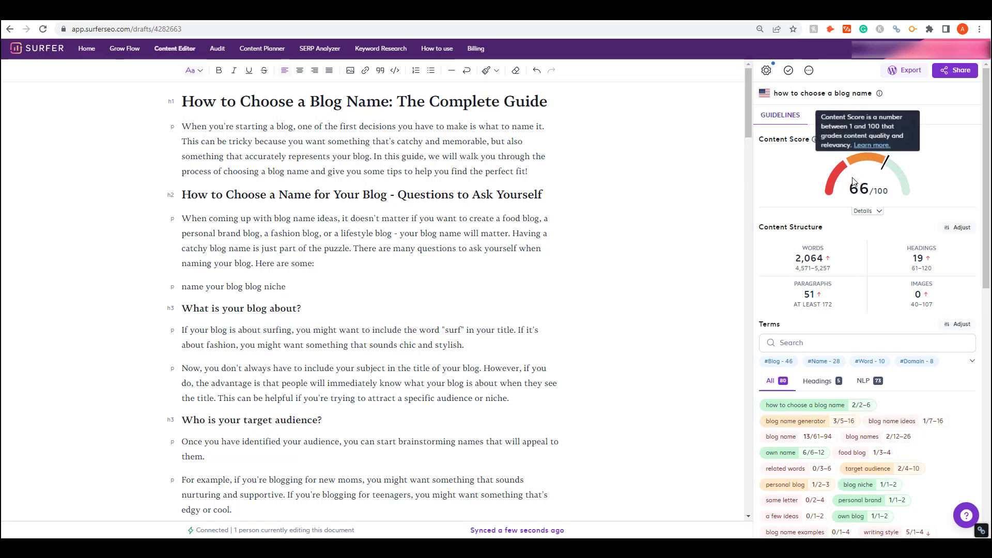
scroll(863, 339, down, 3)
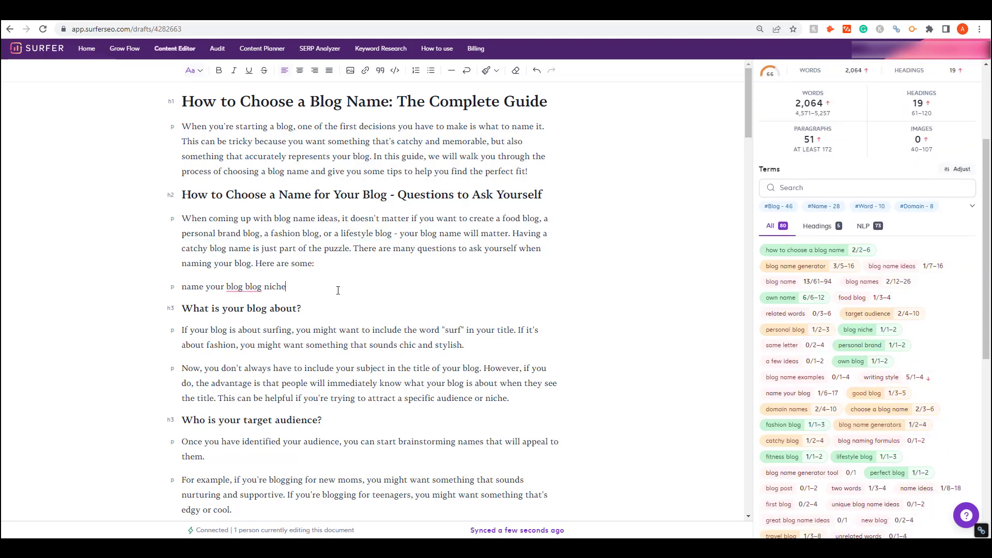
text(blog naming)
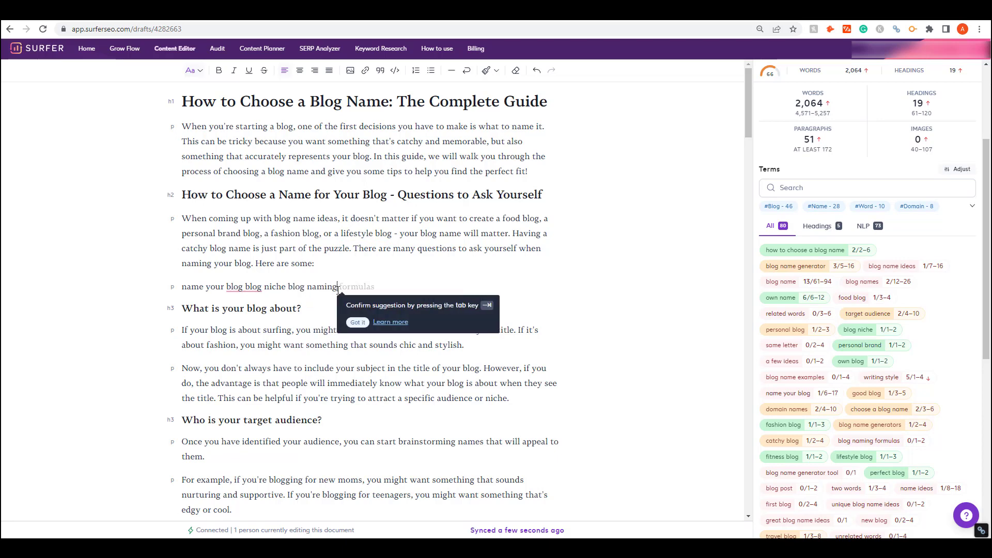
key(Tab)
scroll(888, 321, up, 3)
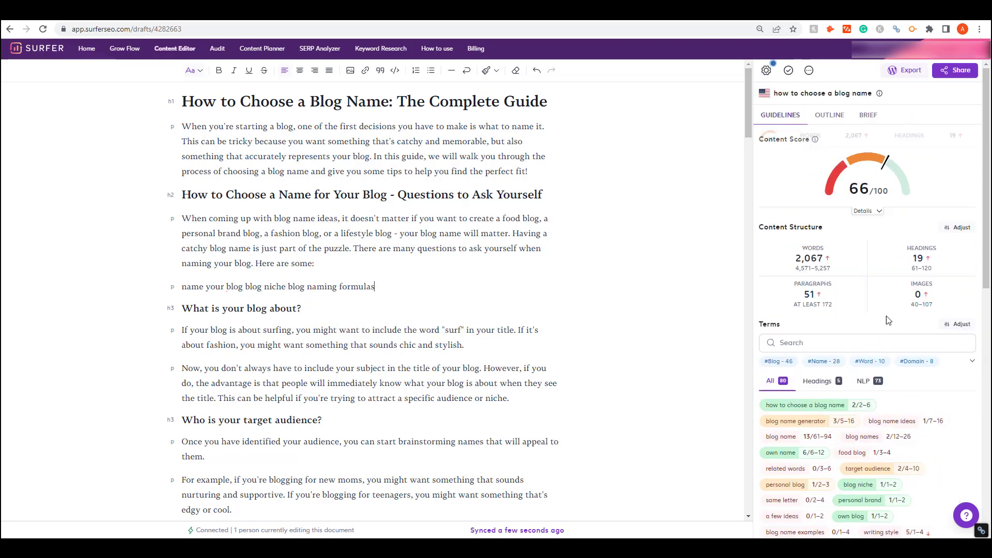
- Append "unique blog name ideas" and "blog name generator tool" to the term paragraph, and check the content score
scroll(865, 480, down, 3)
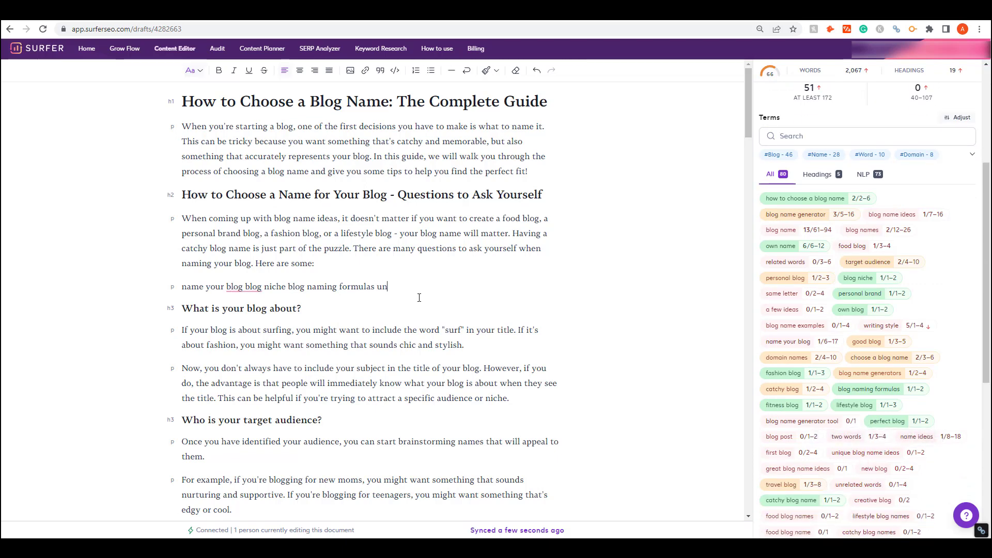
key(Tab)
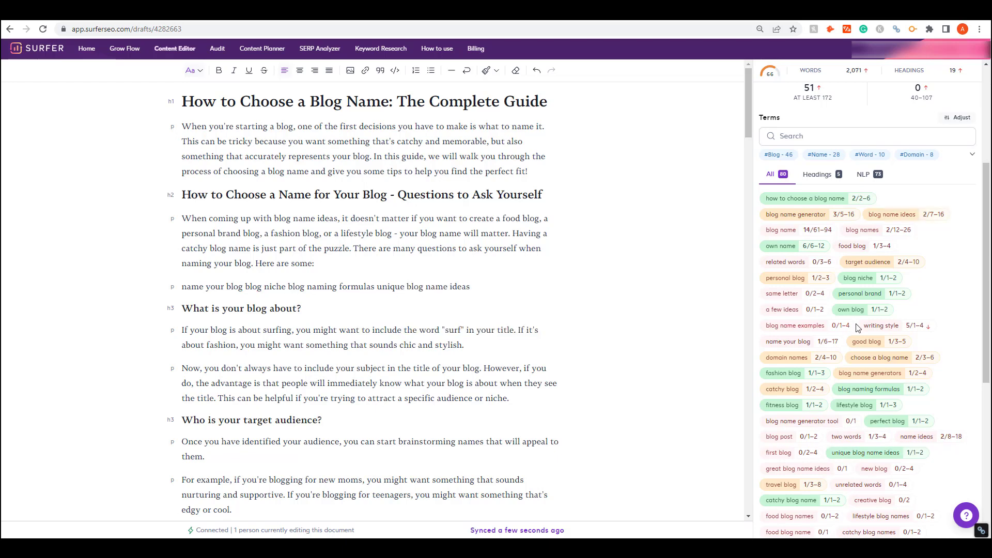
scroll(856, 328, up, 4)
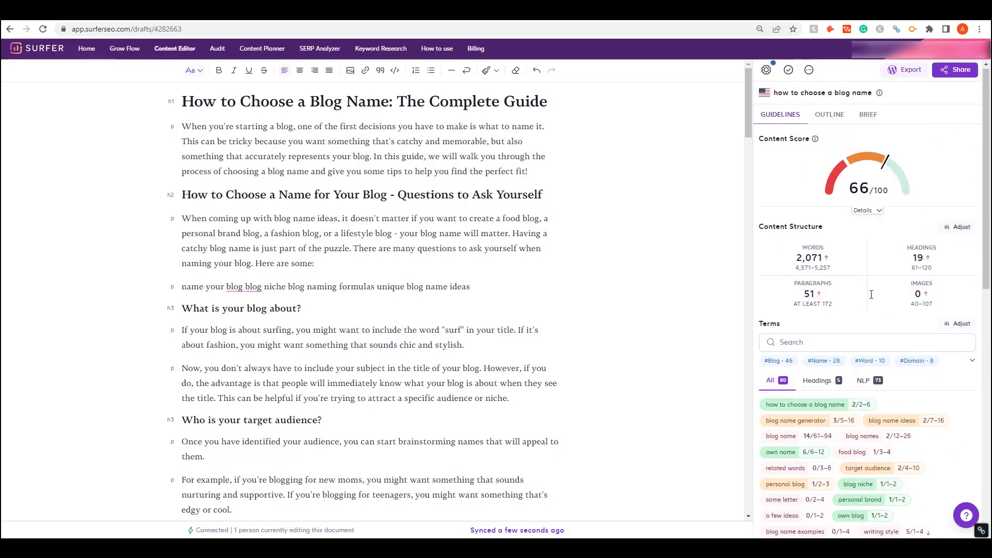
scroll(869, 362, down, 4)
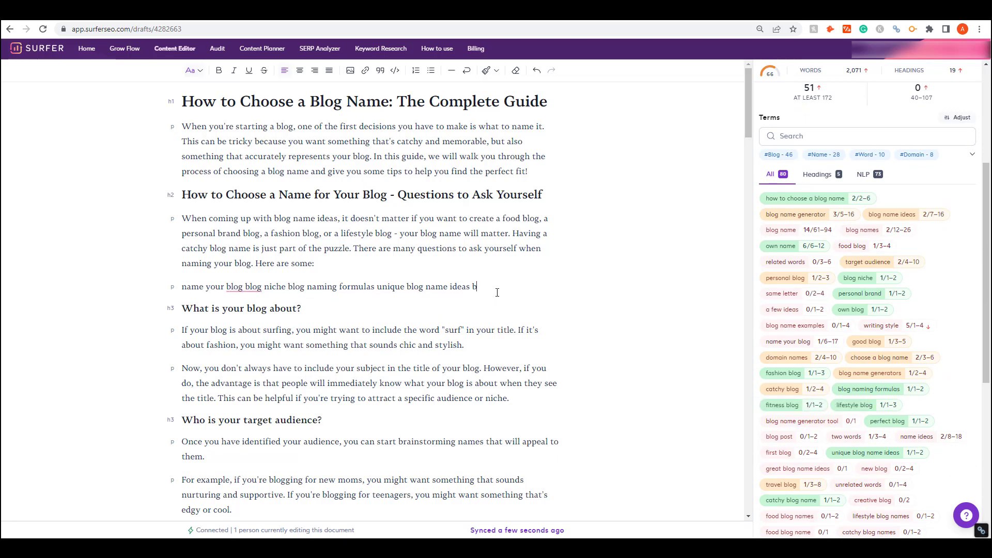
text(log name)
key(Tab)
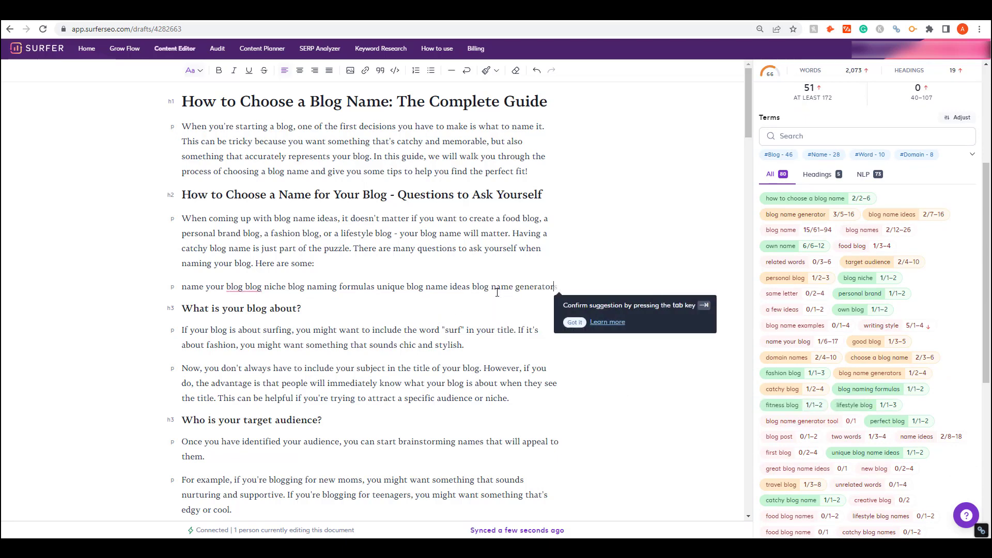
text(tool)
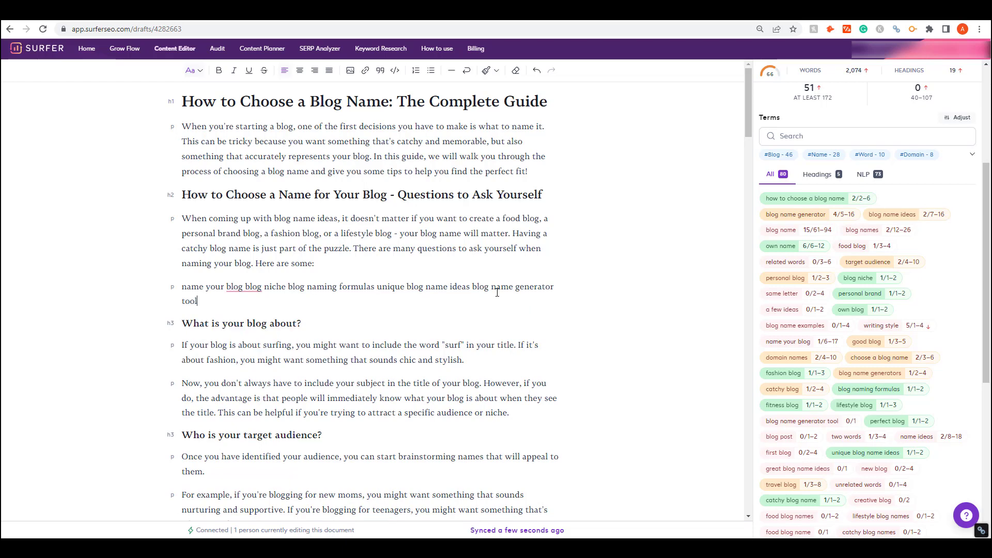
scroll(879, 253, up, 4)
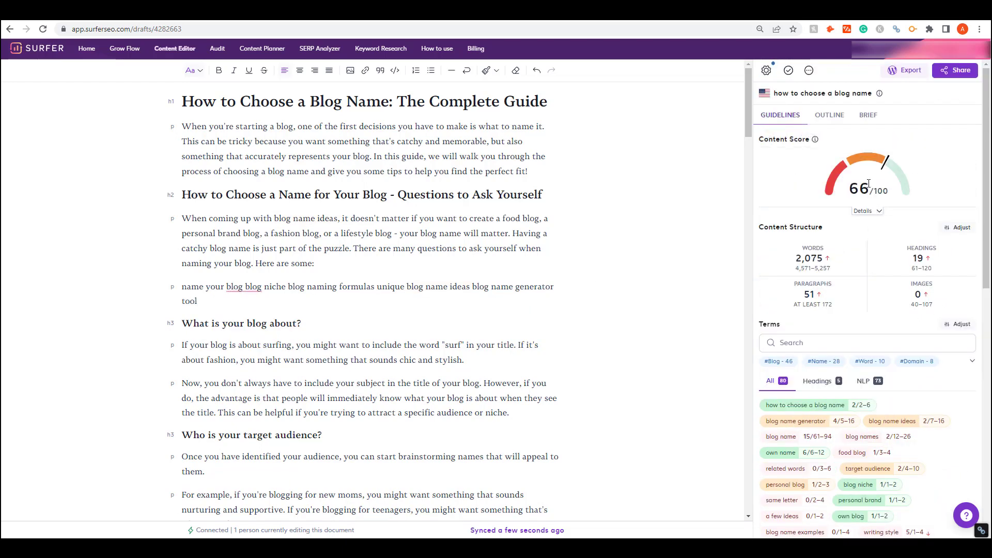
scroll(892, 302, down, 3)
scroll(892, 303, up, 5)
- Append the suggested terms "new blog" and "unrelated words" to the term paragraph
scroll(878, 305, down, 4)
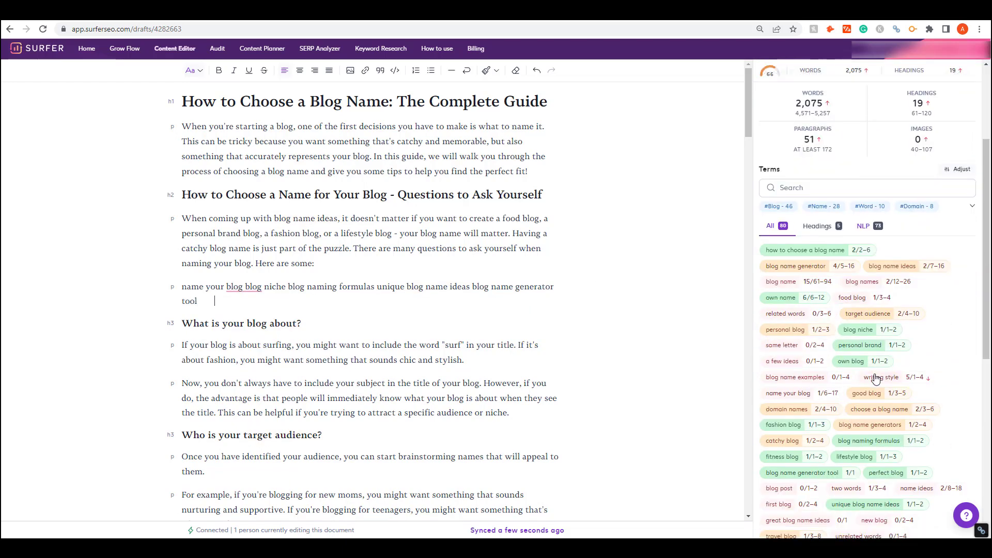
scroll(876, 310, down, 4)
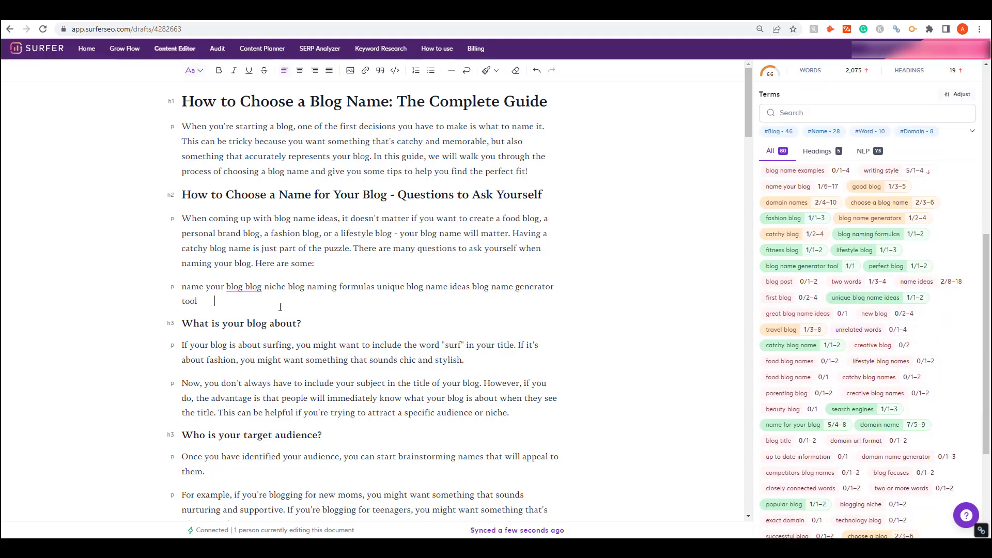
text(new b)
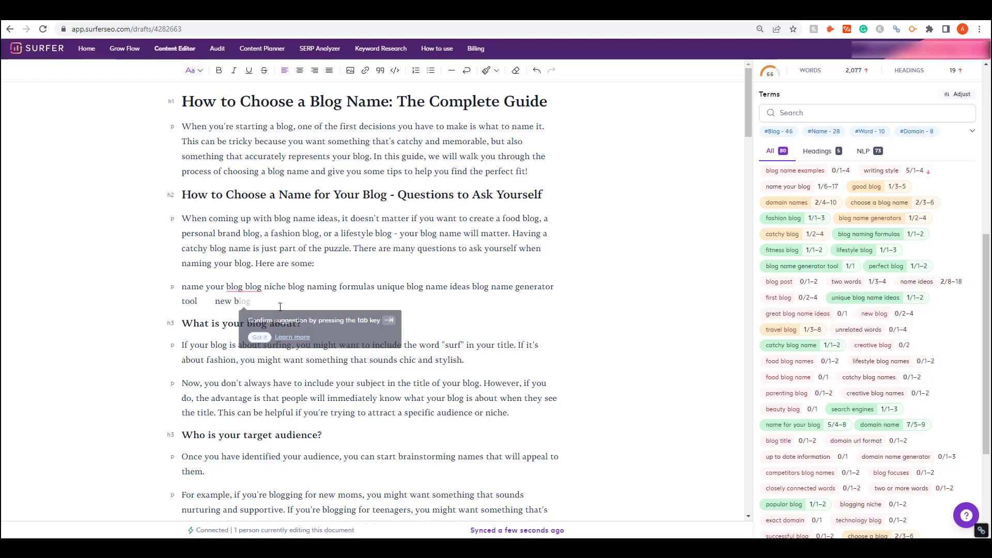
text(log )
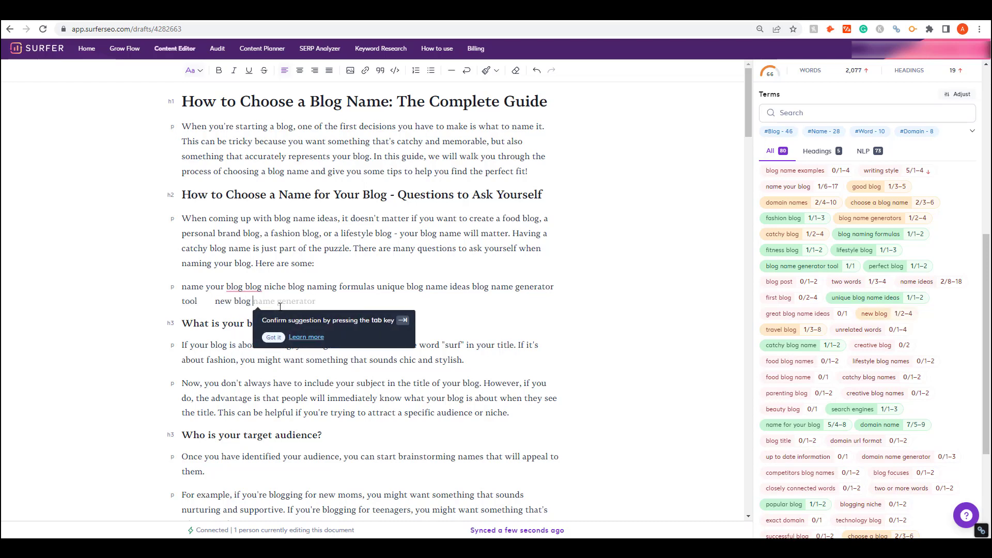
text(u)
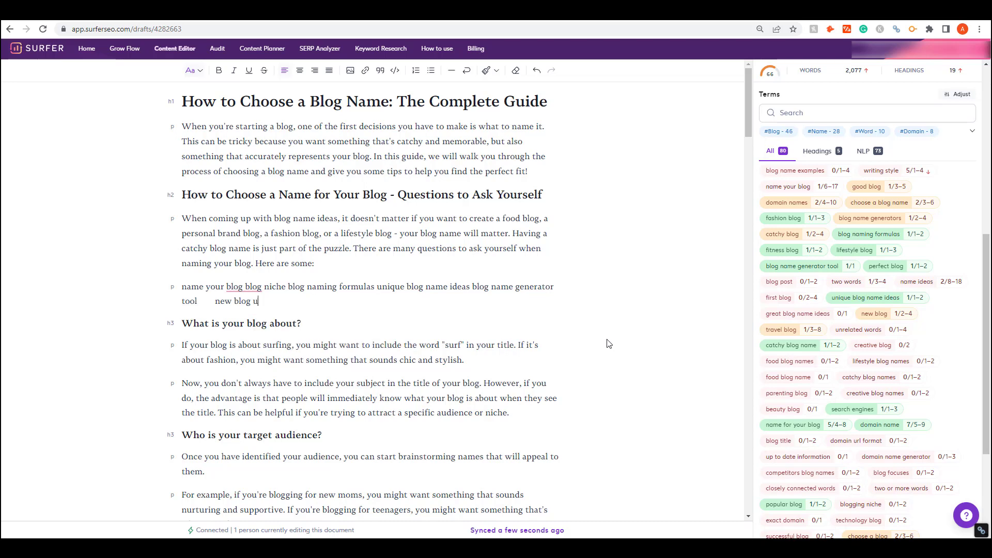
text(nrelated)
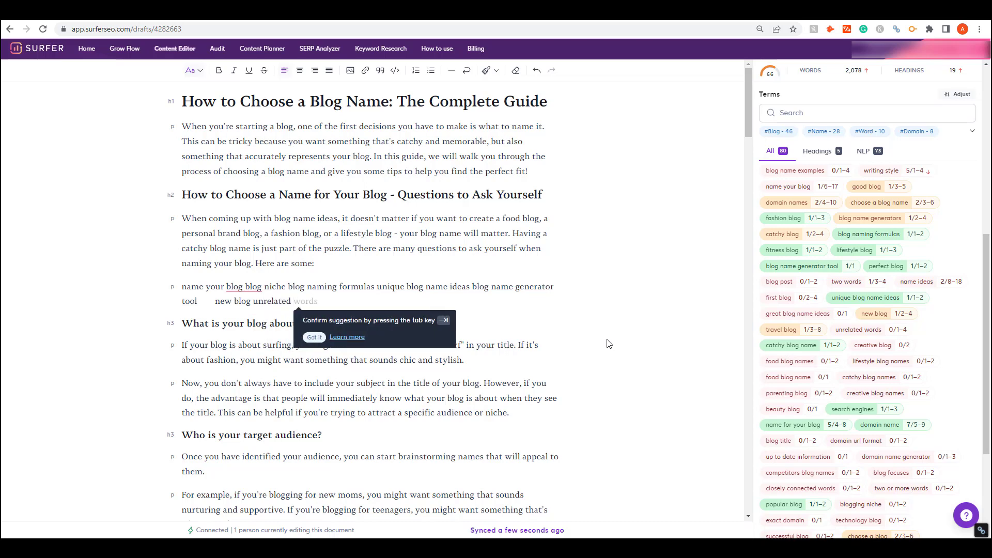
key(Tab)
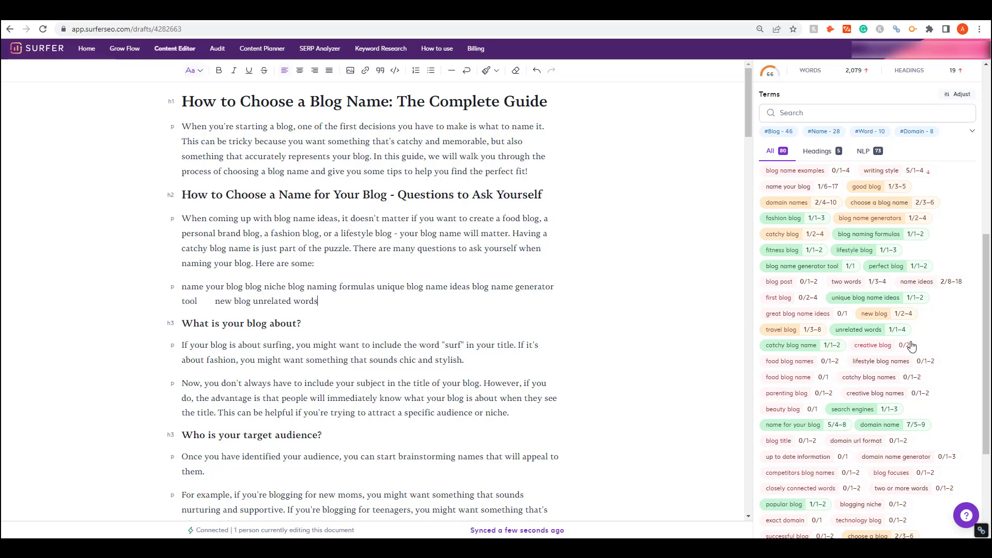
scroll(886, 315, up, 5)
- Append the suggested term "same letter" to the term paragraph, and check the content score and term counts
scroll(889, 305, down, 5)
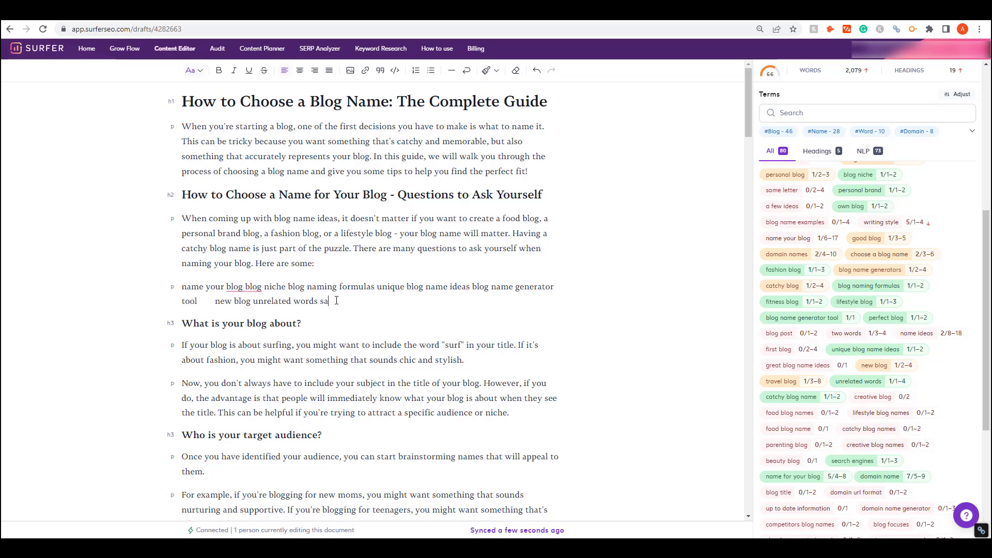
key(Tab)
scroll(838, 286, up, 6)
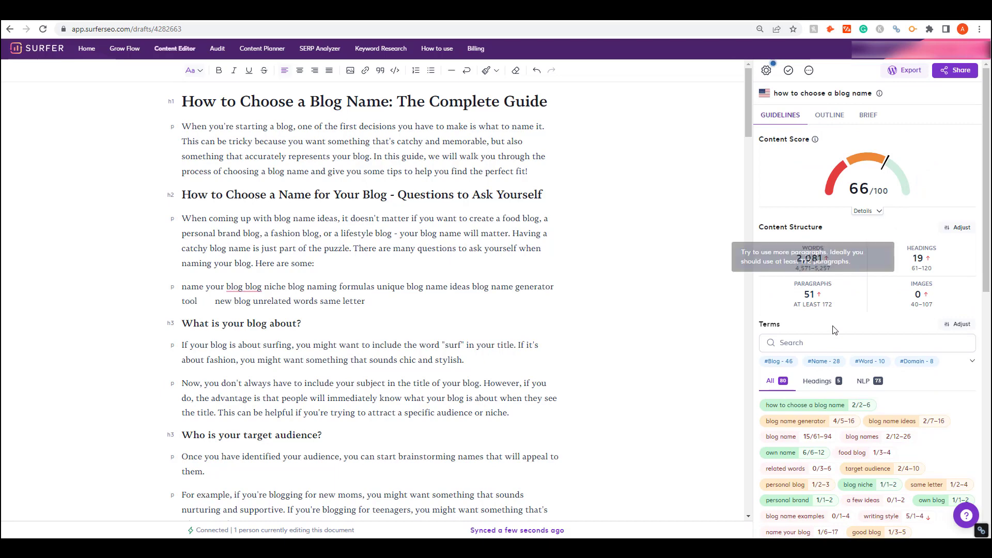
scroll(836, 333, down, 2)
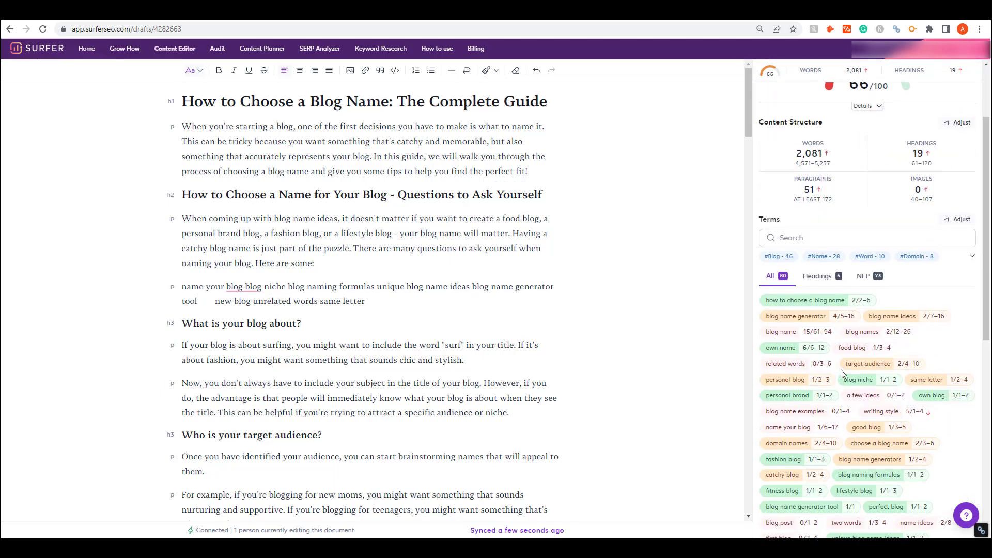
scroll(842, 370, down, 1)
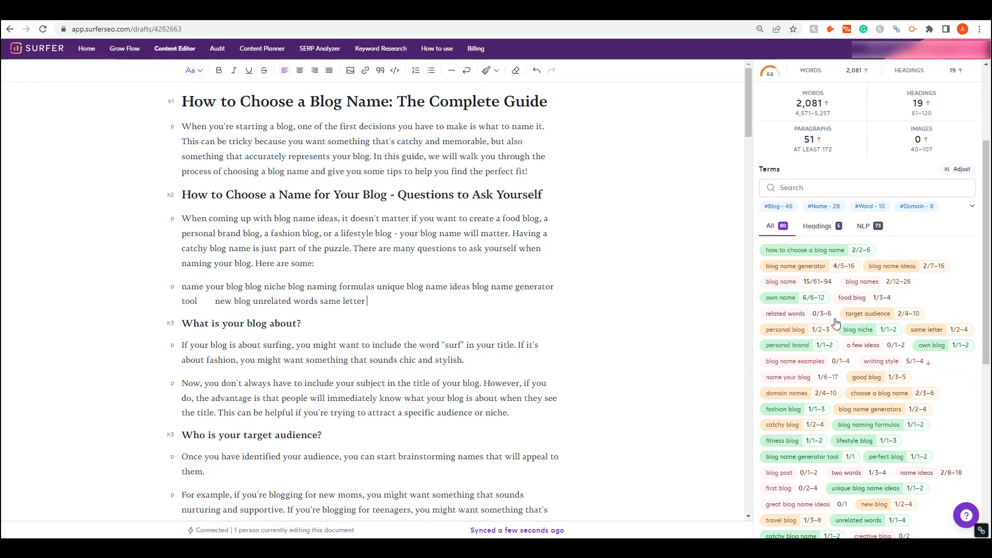
scroll(874, 362, up, 3)
scroll(872, 372, down, 1)
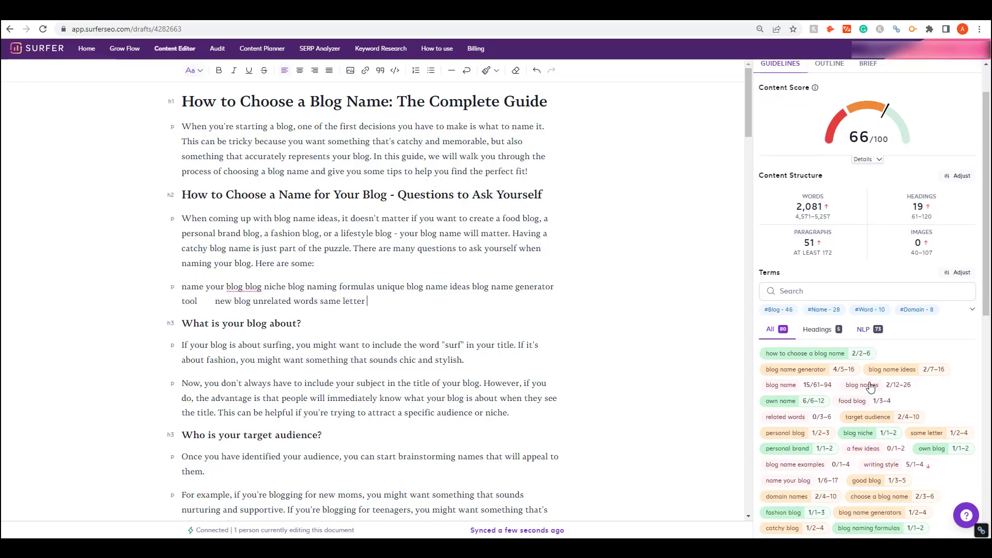
mouse_move(889, 116)
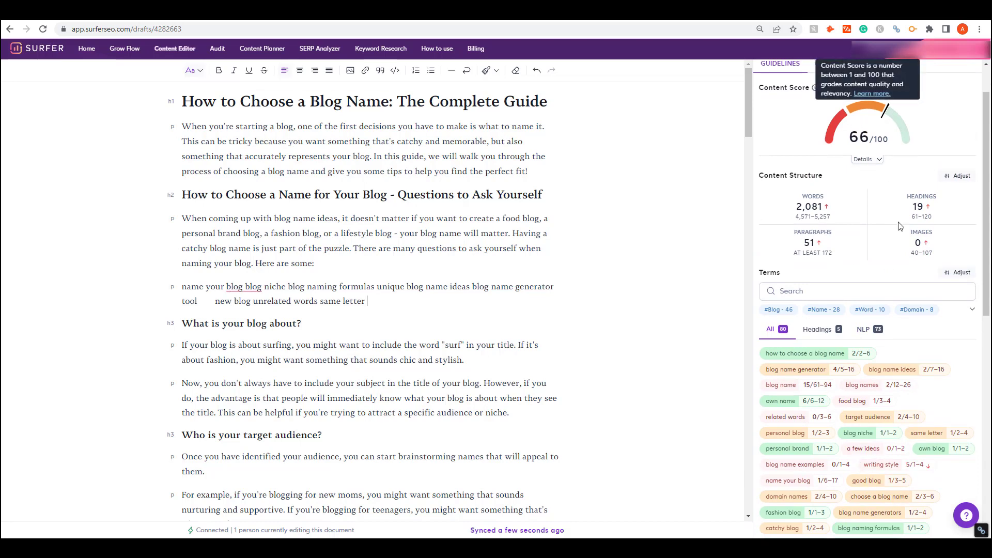
- Append the suggested term "blog post" to the end of the term paragraph
scroll(839, 466, down, 2)
scroll(839, 481, down, 2)
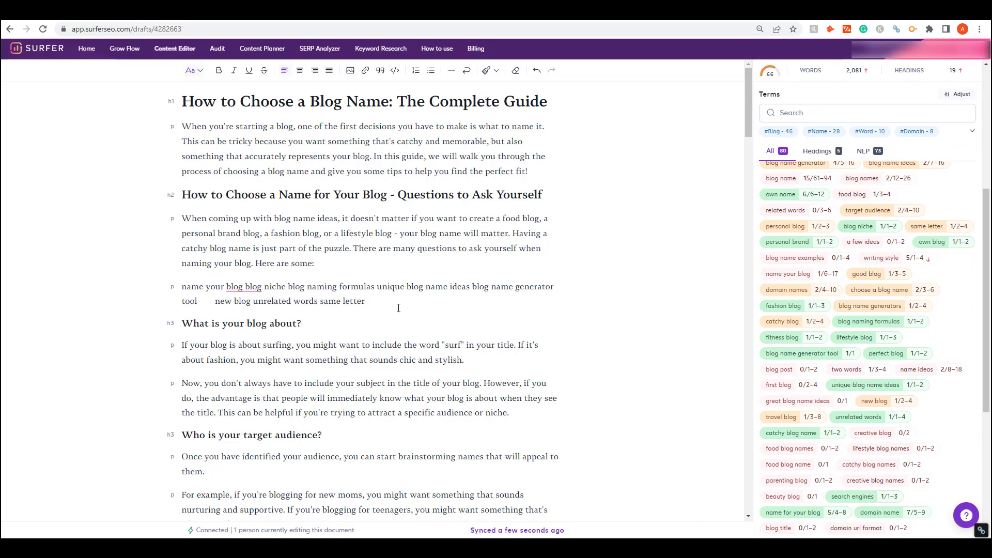
text(blog)
text(post)
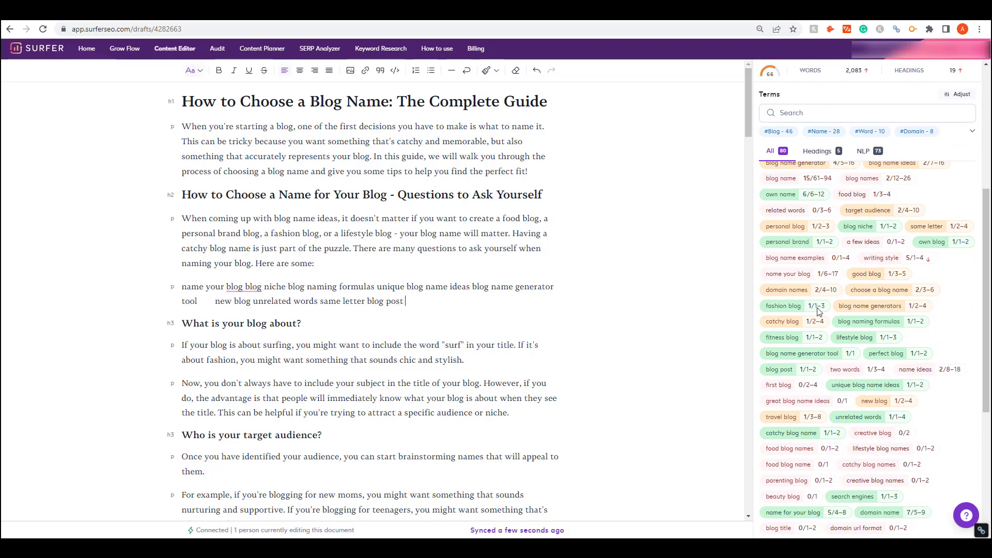
- Check the content score again and open the examples of use for the suggested term "creative blog"
scroll(818, 310, up, 5)
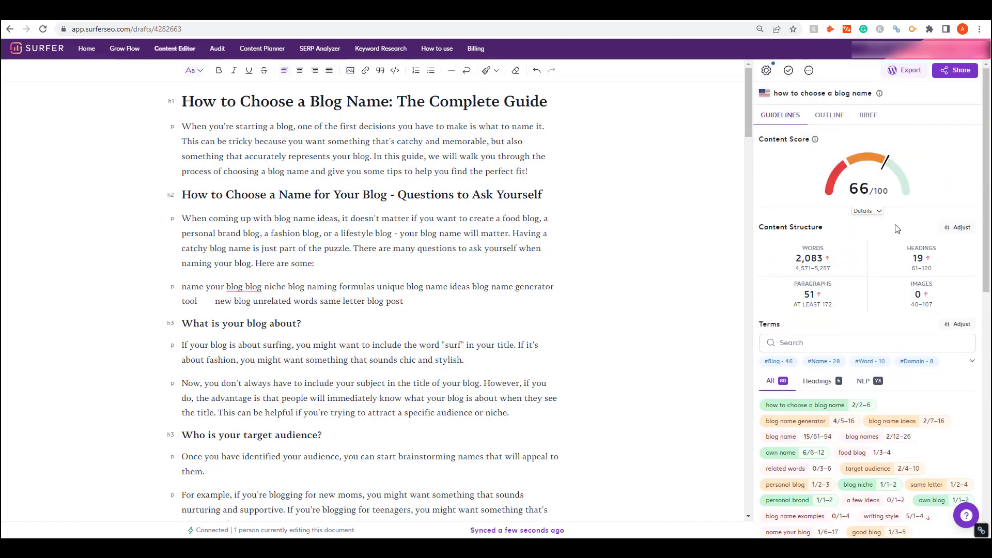
scroll(873, 414, down, 10)
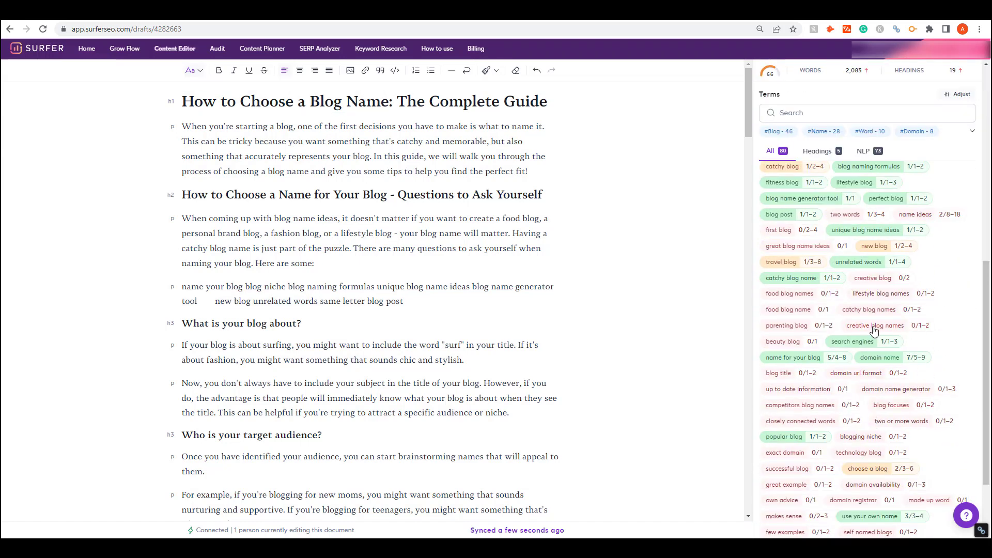
click(883, 281)
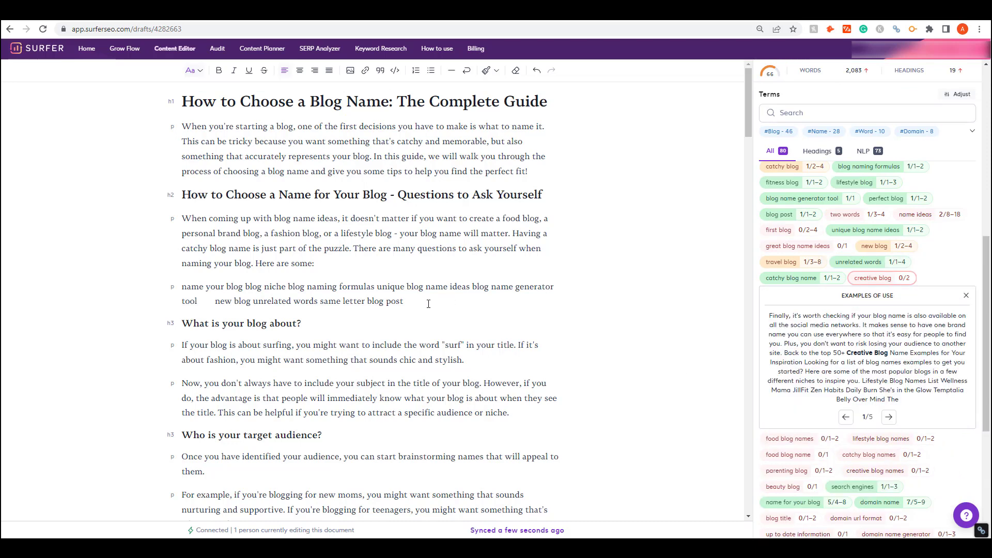
- Append the suggested term "creative blog" to the term paragraph, and check the content score and term list
text(reative blog)
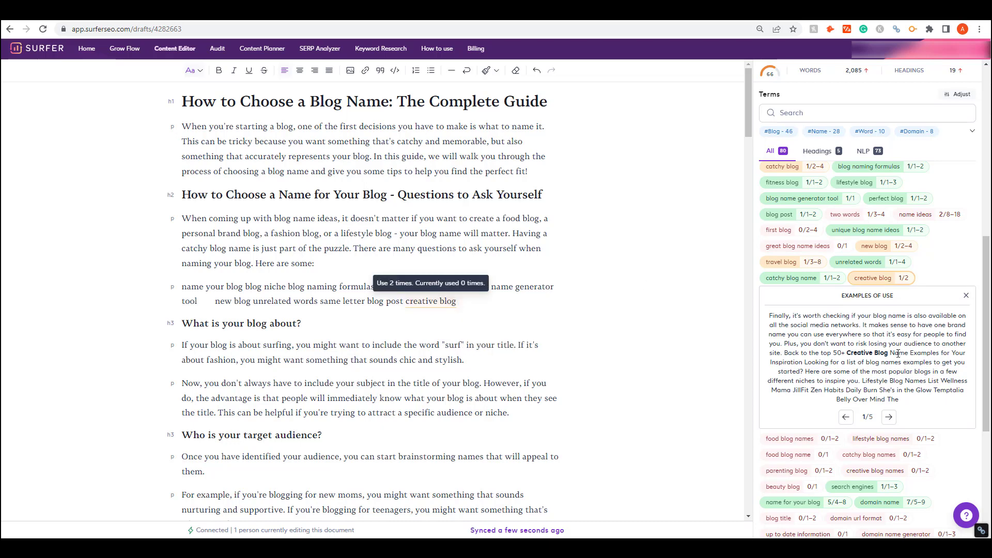
scroll(974, 436, up, 4)
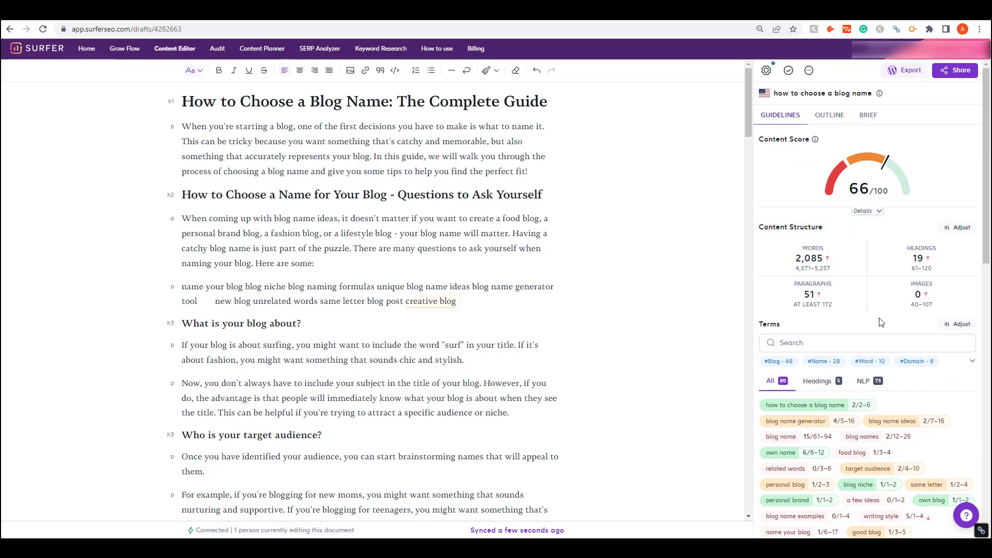
scroll(863, 365, down, 1)
scroll(863, 364, down, 2)
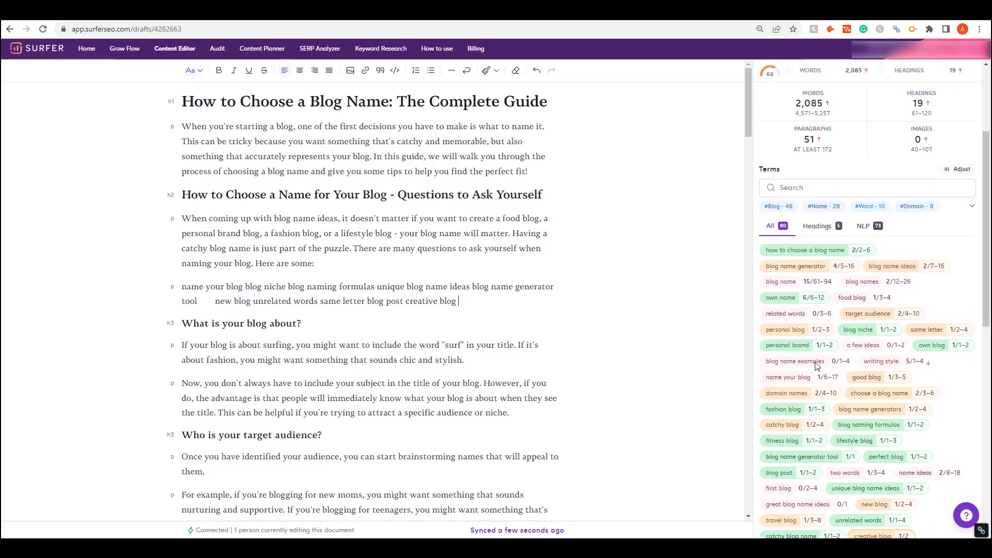
- Delete all the text of the term paragraph above "What is your blog about?" and check the content score
drag(179, 284, 459, 302)
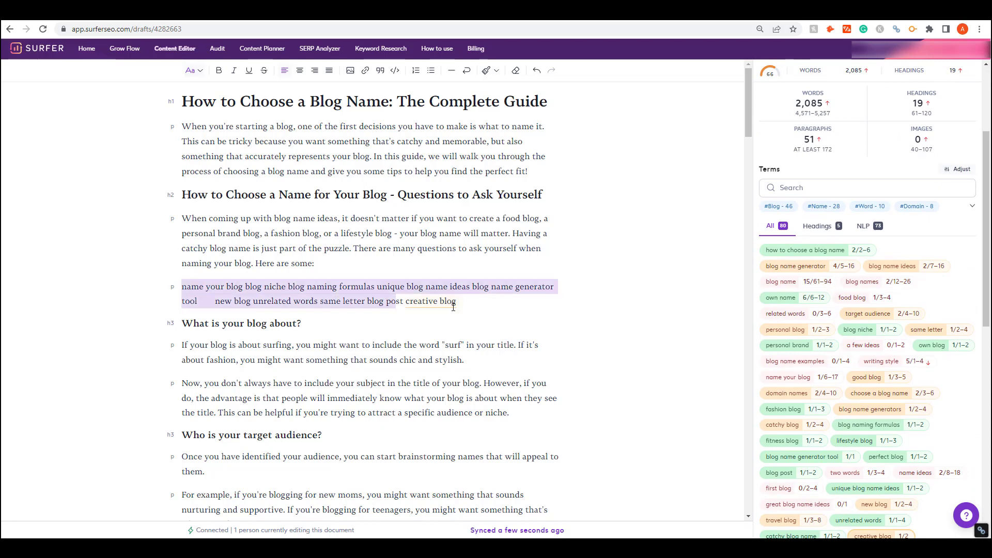
key(BackSpace)
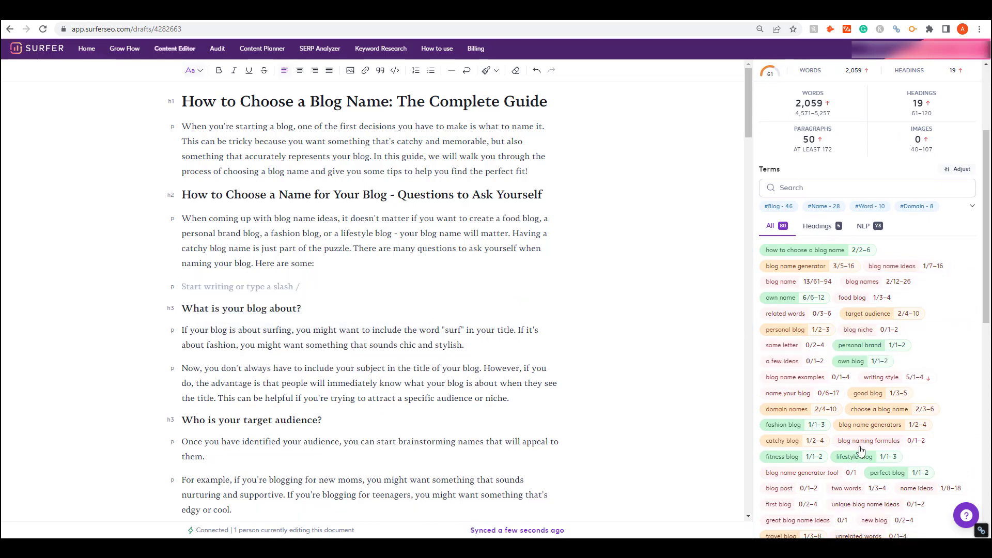
scroll(859, 459, down, 2)
click(861, 463)
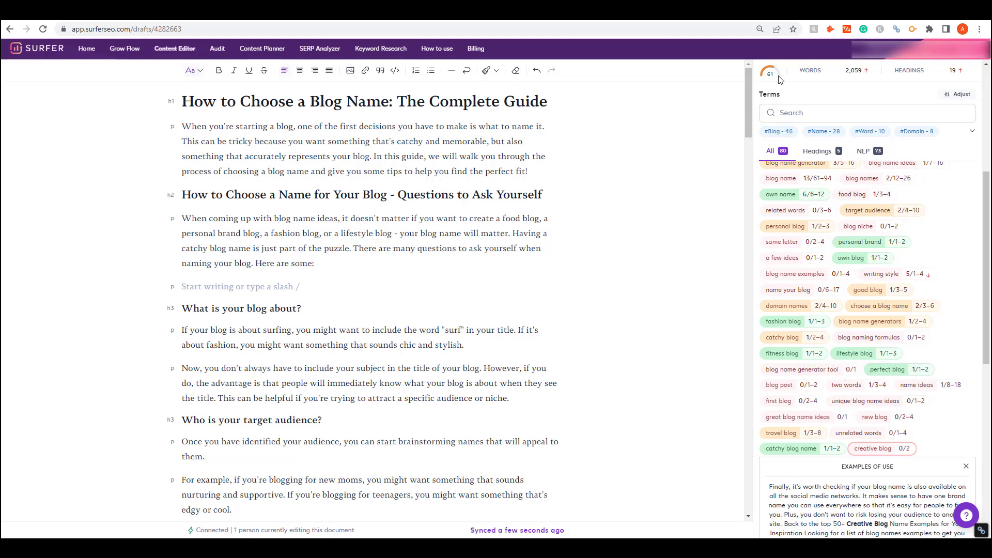
scroll(858, 269, up, 5)
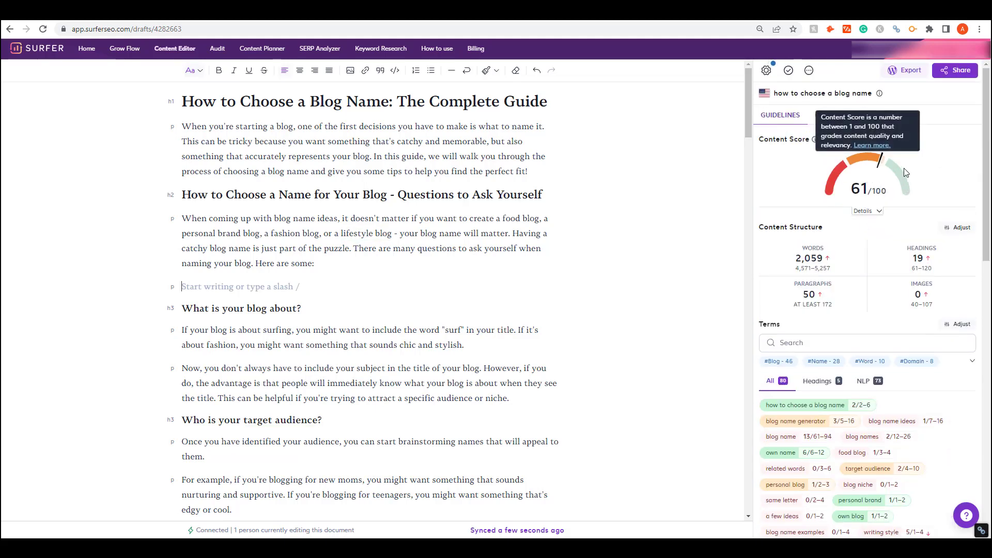
scroll(222, 241, down, 1)
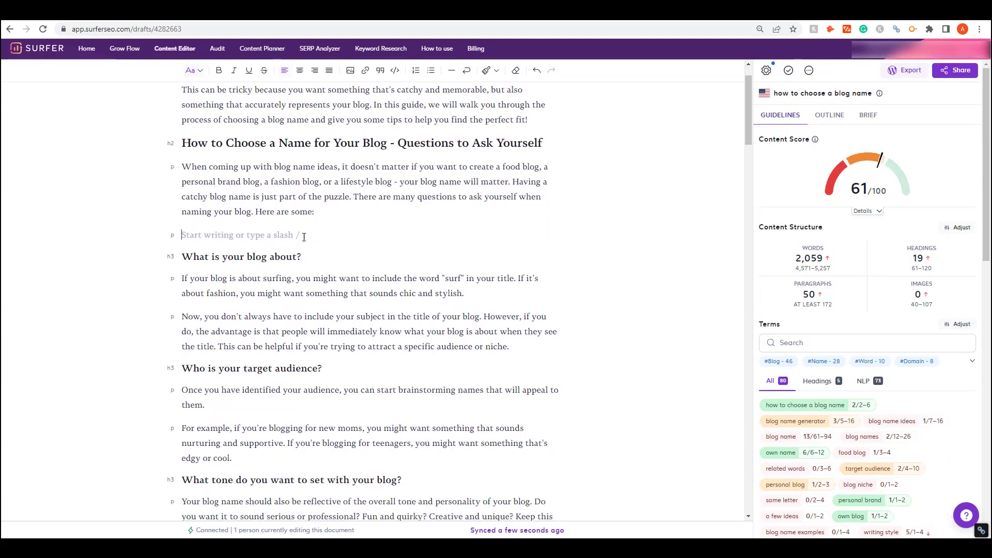
- Read the examples of use for the suggested terms "blog names" and "name your blog", and close them
scroll(863, 377, down, 4)
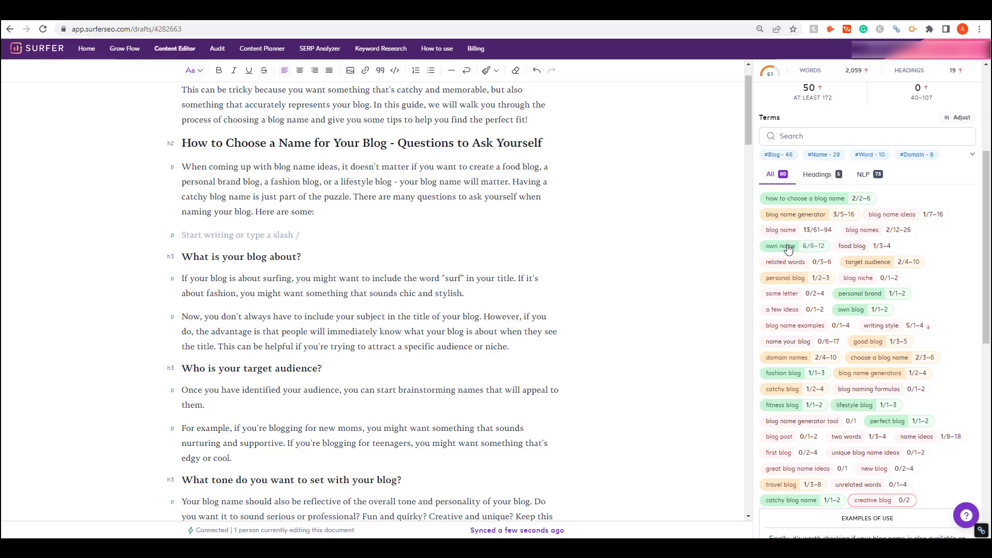
mouse_move(867, 235)
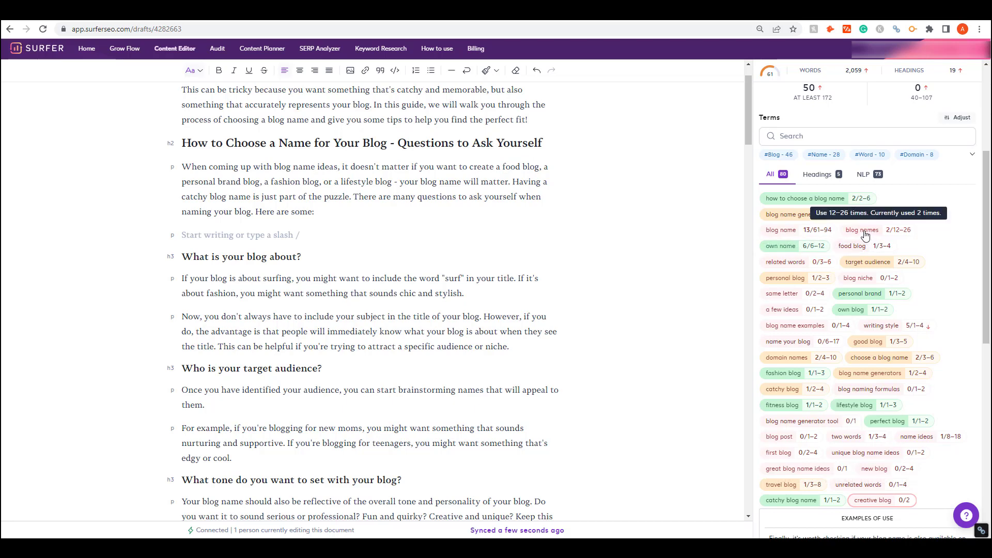
click(866, 235)
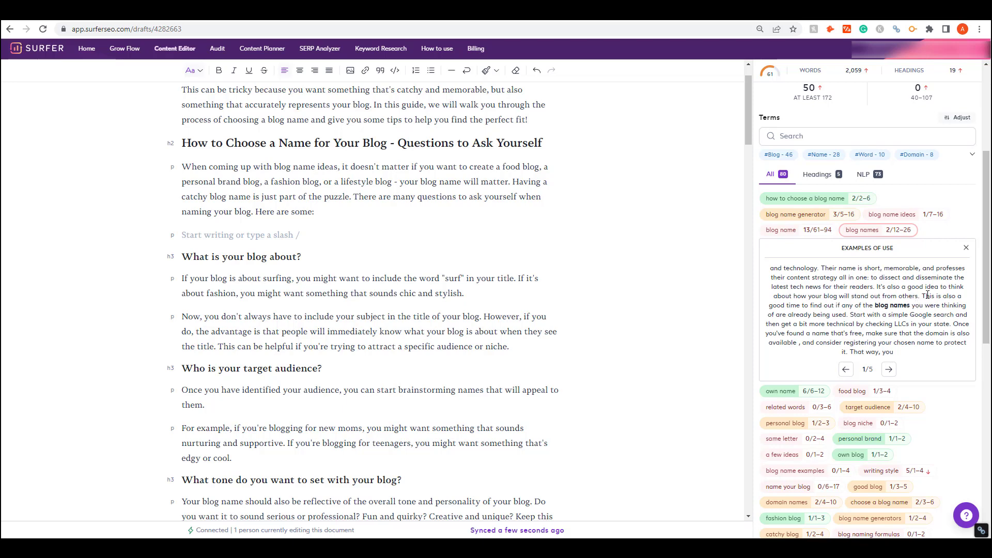
drag(927, 295, 976, 318)
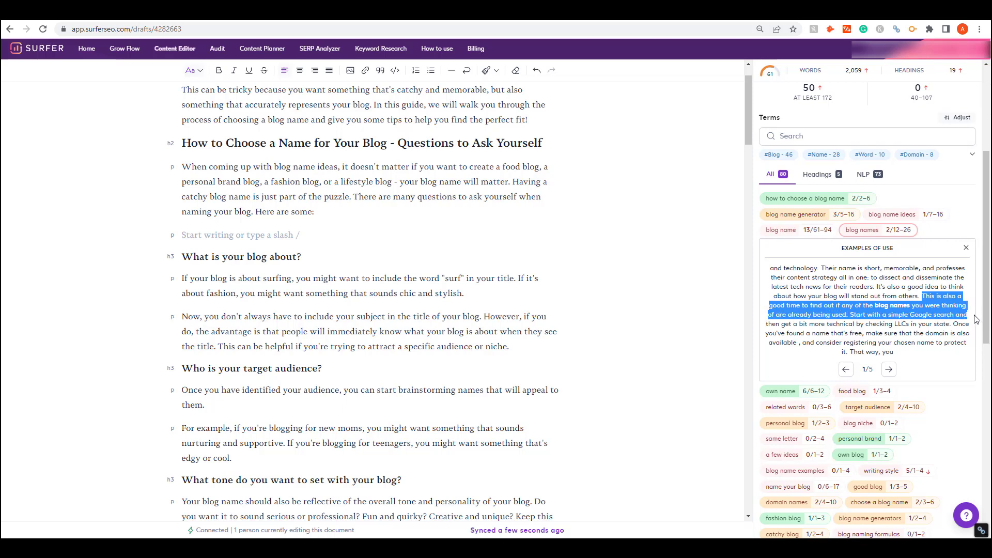
click(880, 327)
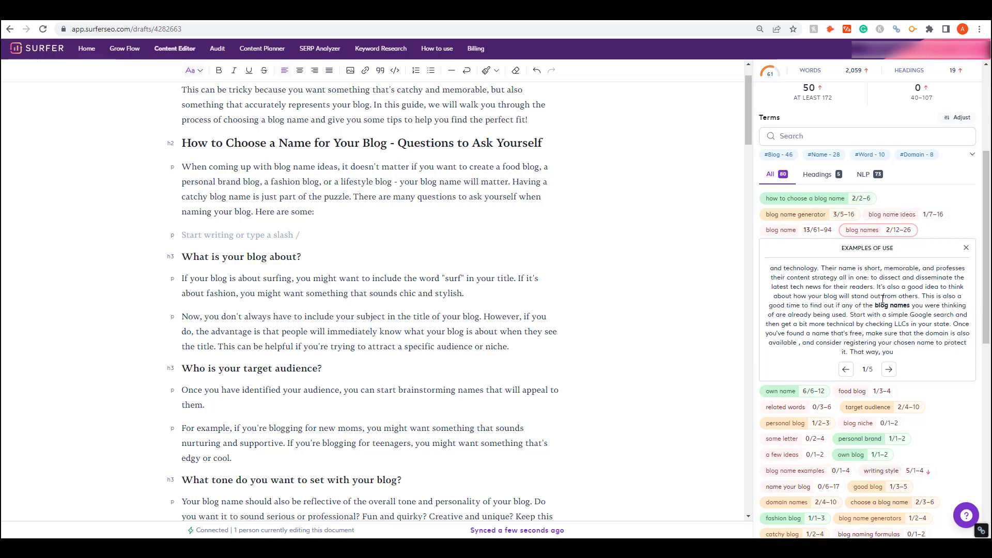
click(967, 249)
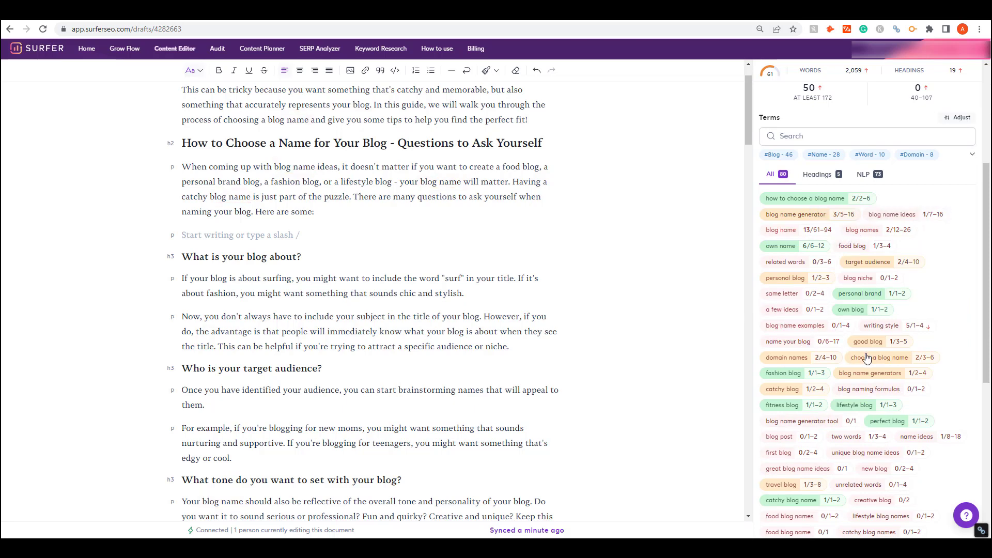
click(792, 342)
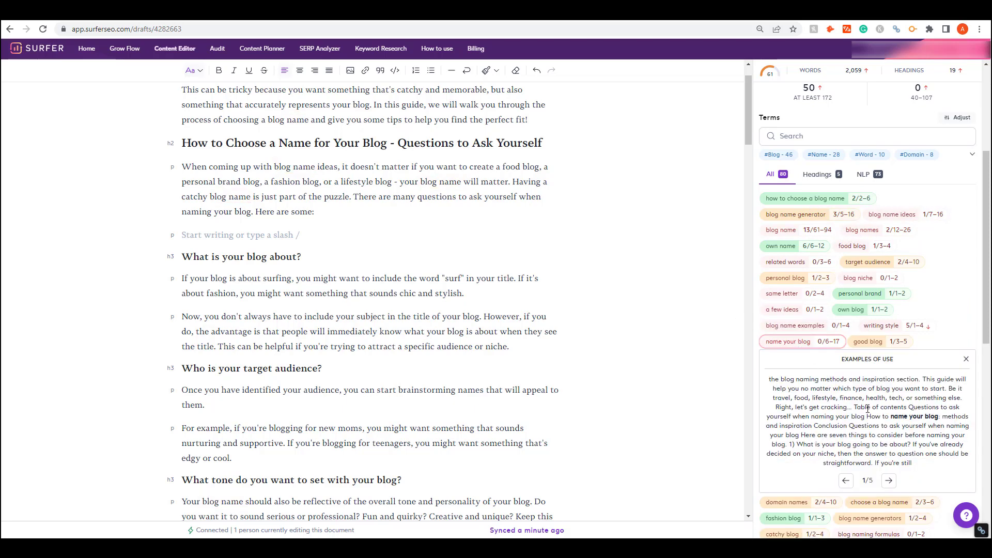
click(966, 359)
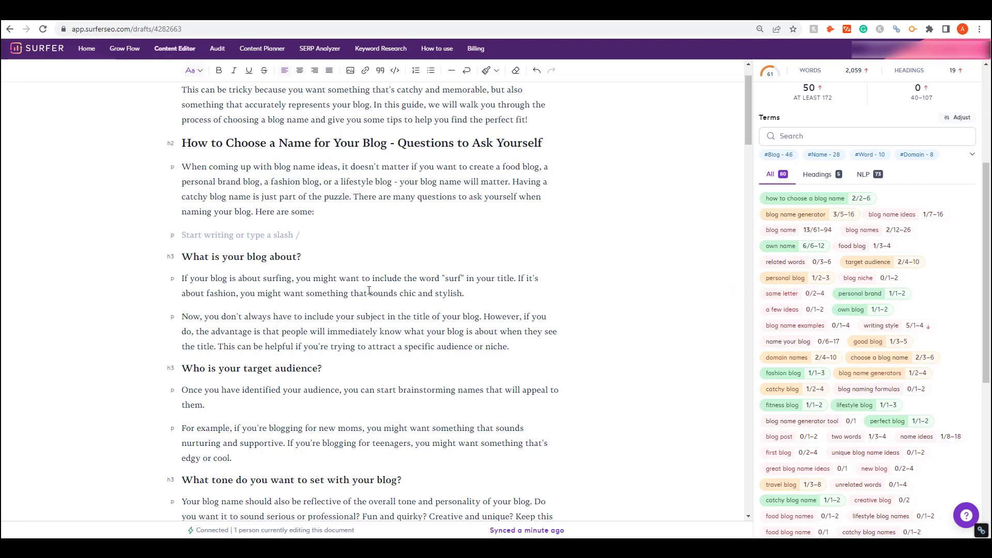
- View the suggested terms for headings and expand the generated headings in the outline builder
scroll(597, 292, up, 1)
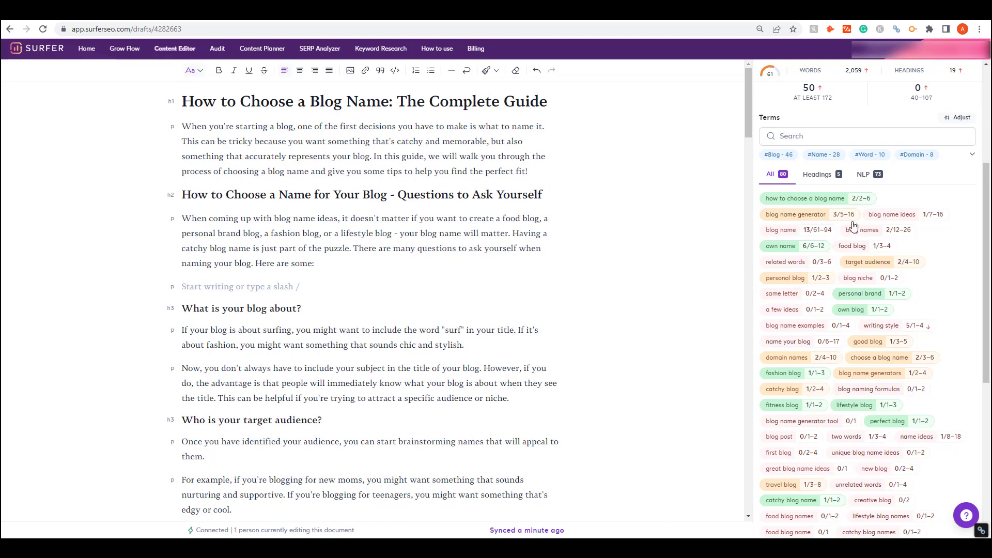
click(831, 181)
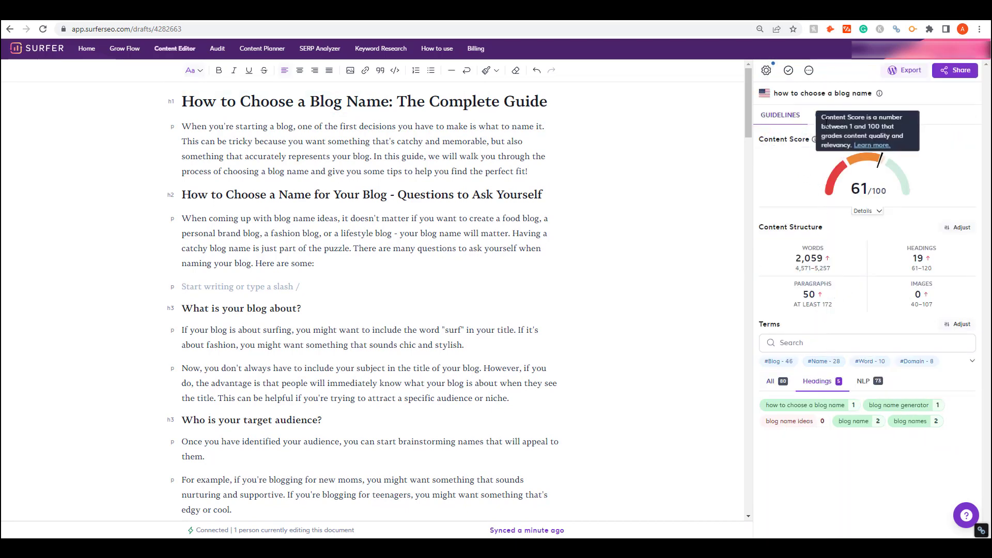
click(830, 116)
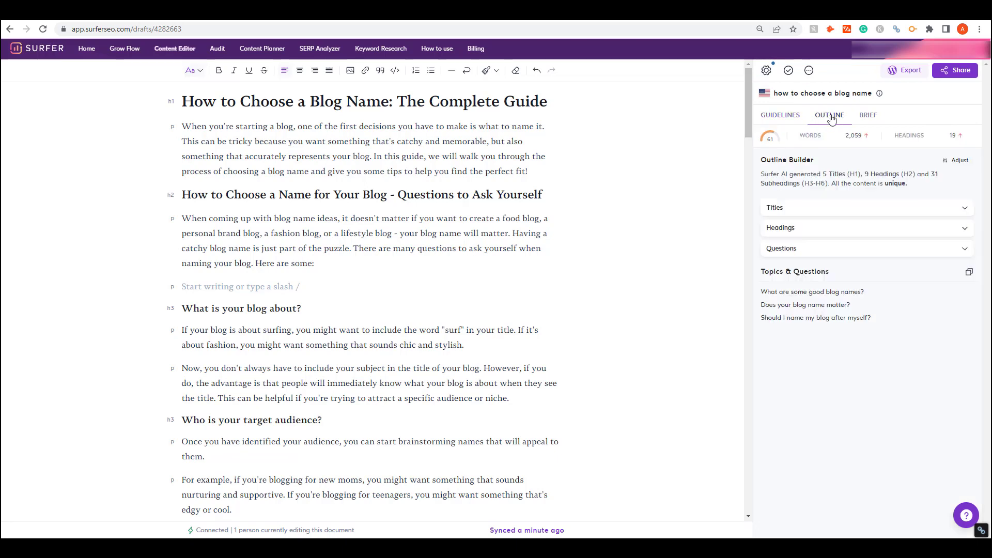
click(791, 229)
scroll(827, 334, down, 10)
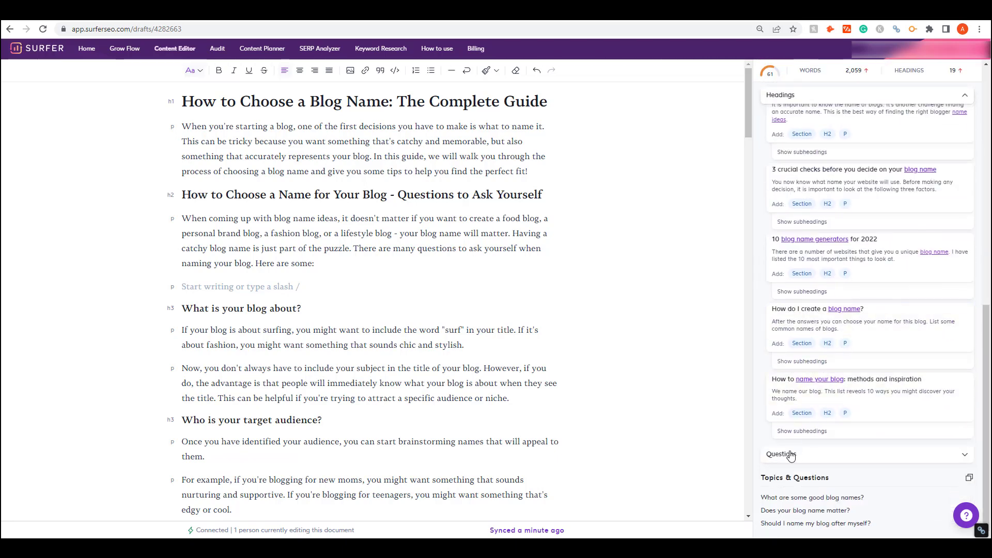
- Show the subheadings of the last three generated headings, from "10 blog name generators for 2022" on, and review the heading list
click(816, 432)
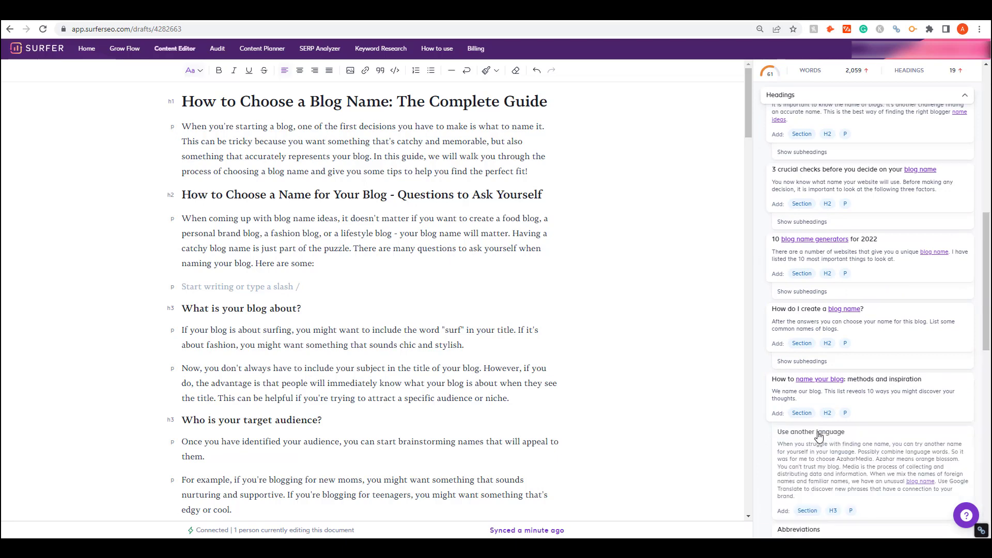
click(815, 362)
click(835, 293)
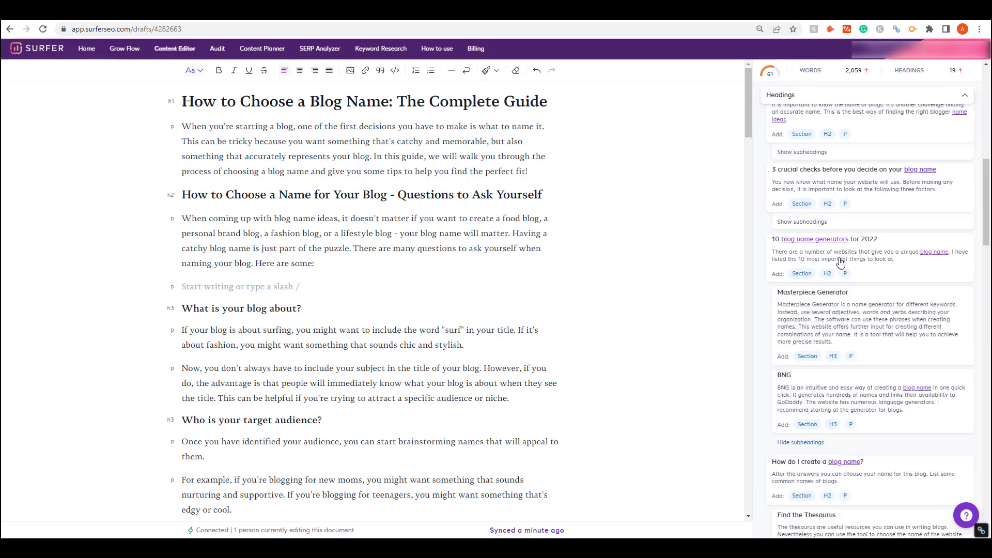
scroll(810, 220, up, 10)
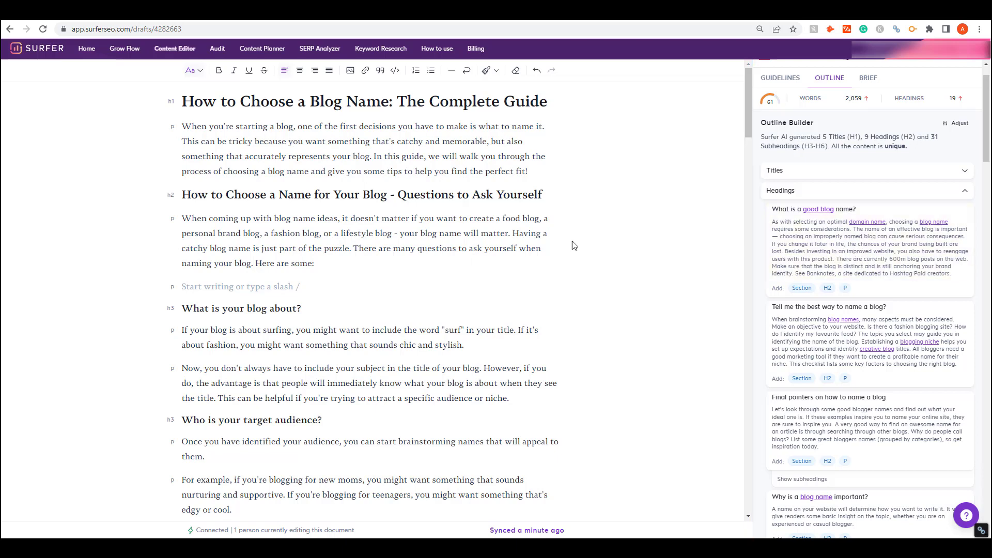
- Add blank paragraphs after the text ending "Here are some:", insert the generated section "What is a good blog name?" there, and review its text
click(340, 266)
key(Return)
key(Return)
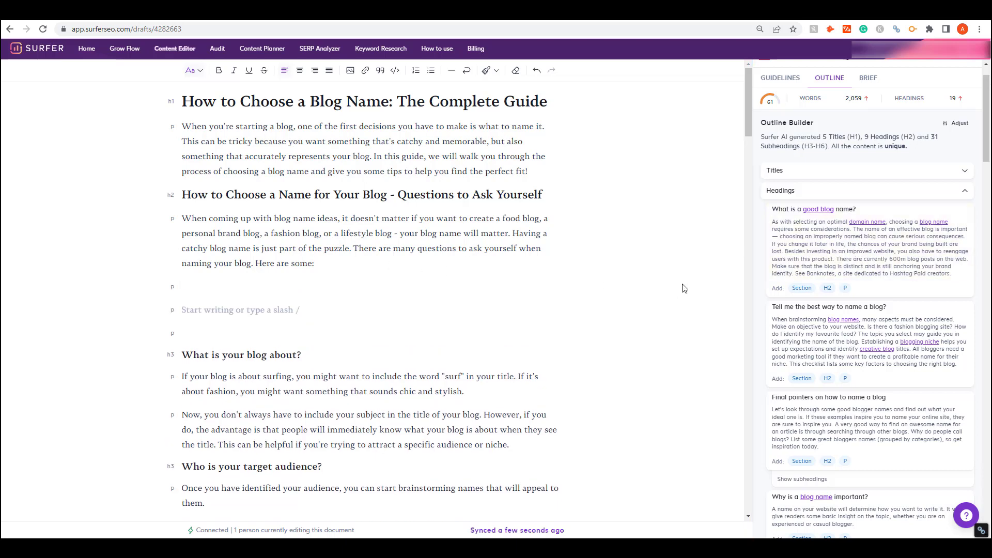
click(826, 254)
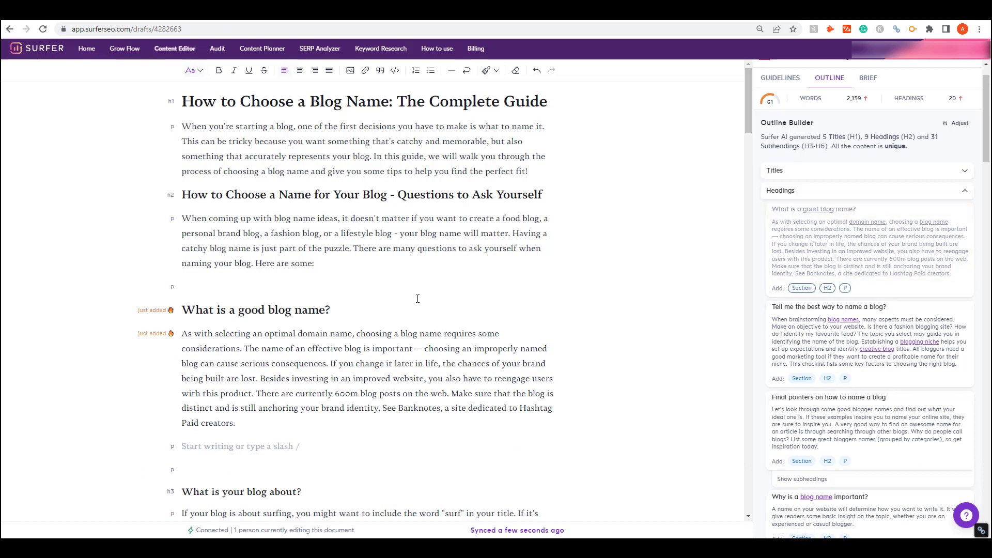
drag(191, 333, 450, 425)
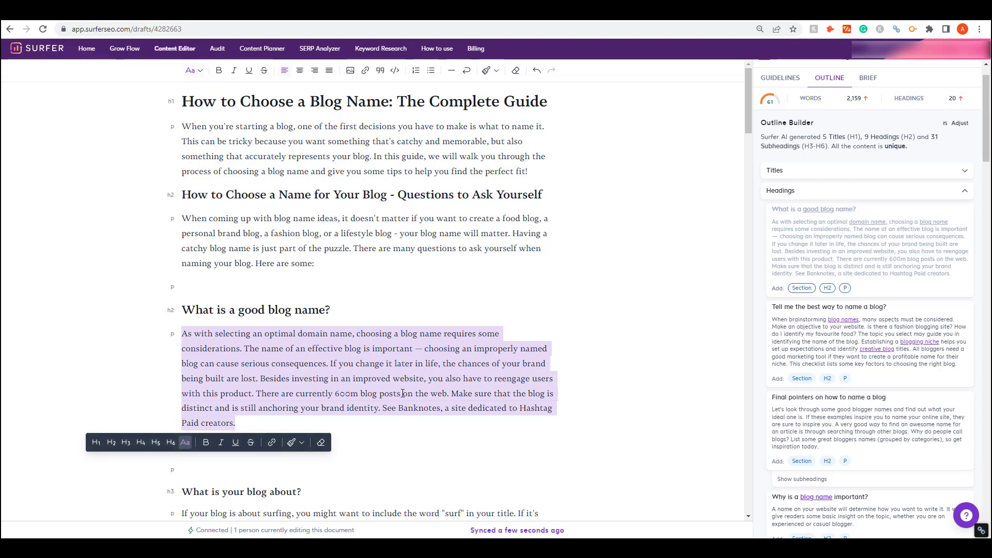
click(357, 388)
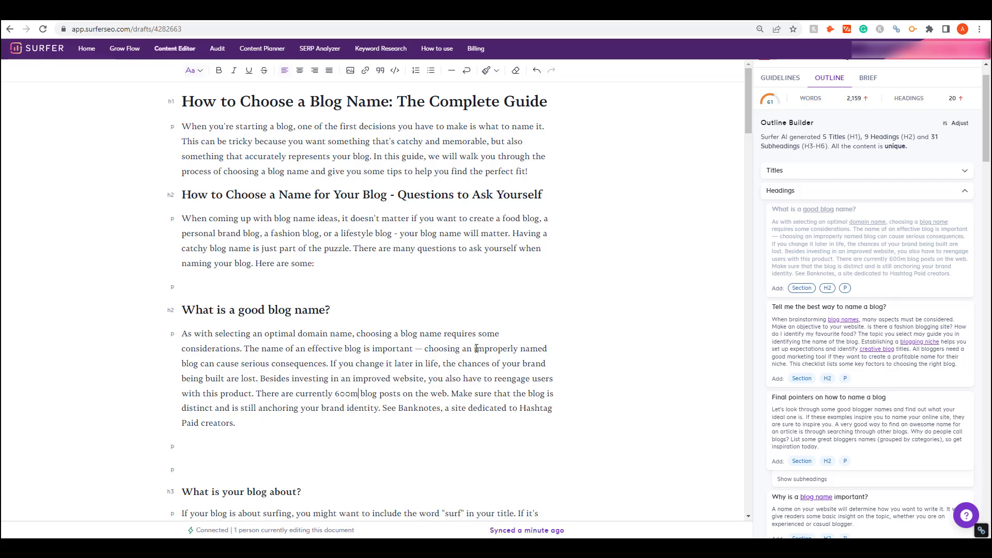
- Leave the draft and open the existing audit for "best email marketing software" from the audit history
scroll(796, 259, up, 1)
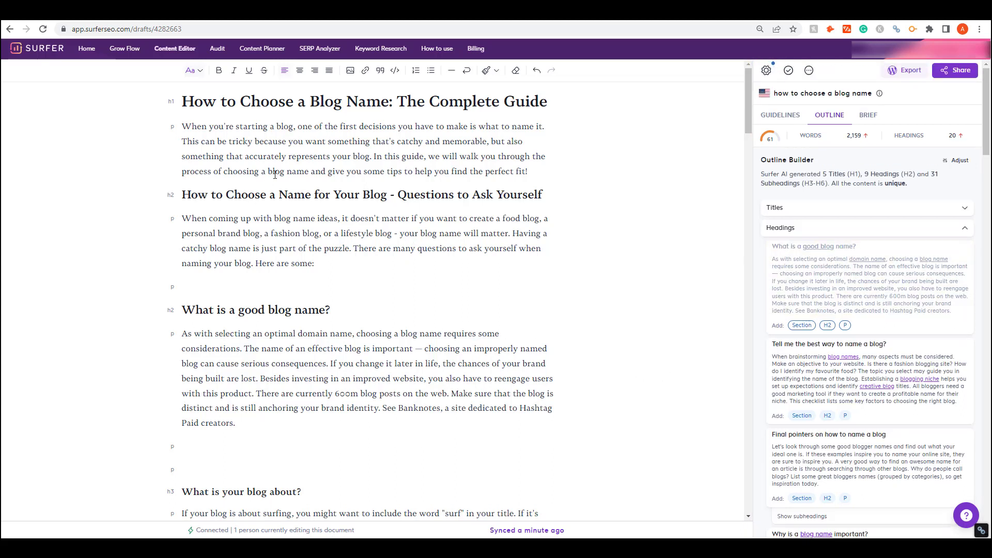
click(181, 50)
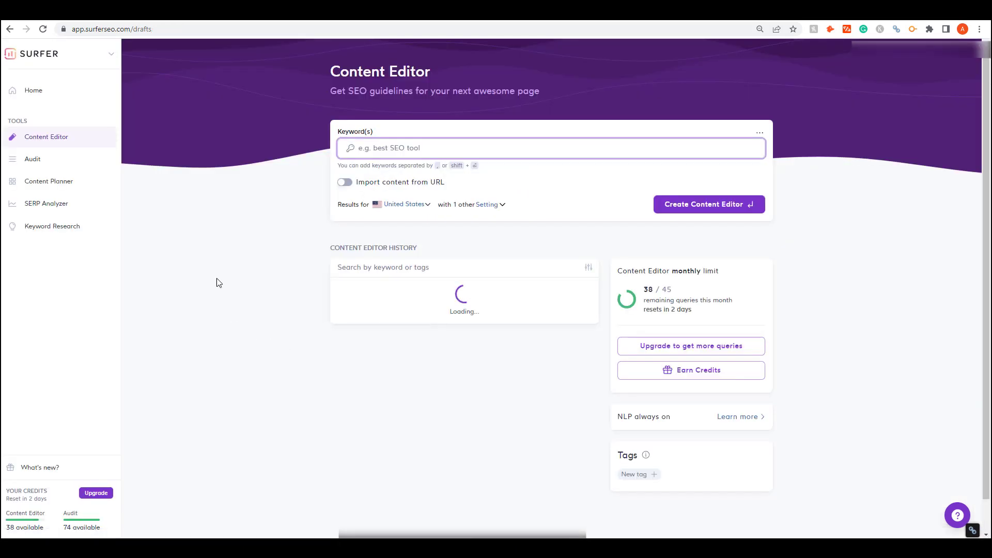
click(32, 159)
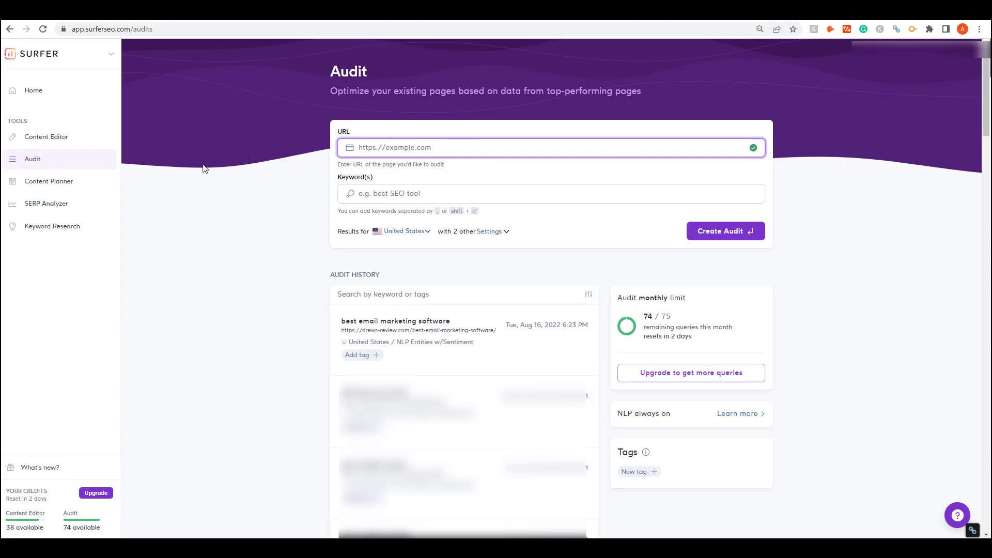
click(442, 337)
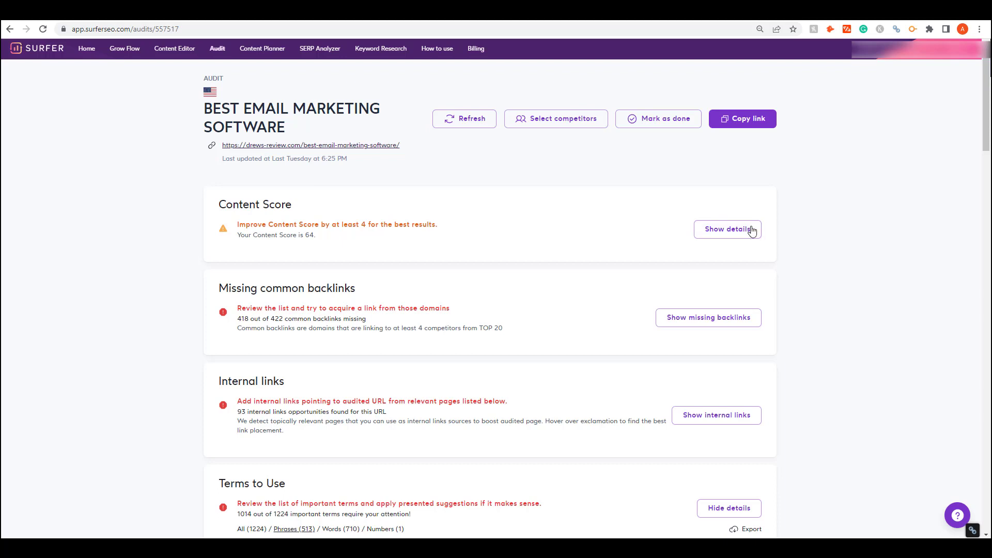
- Show the audit's content score details and missing common backlinks, and examine the listed domains
click(729, 231)
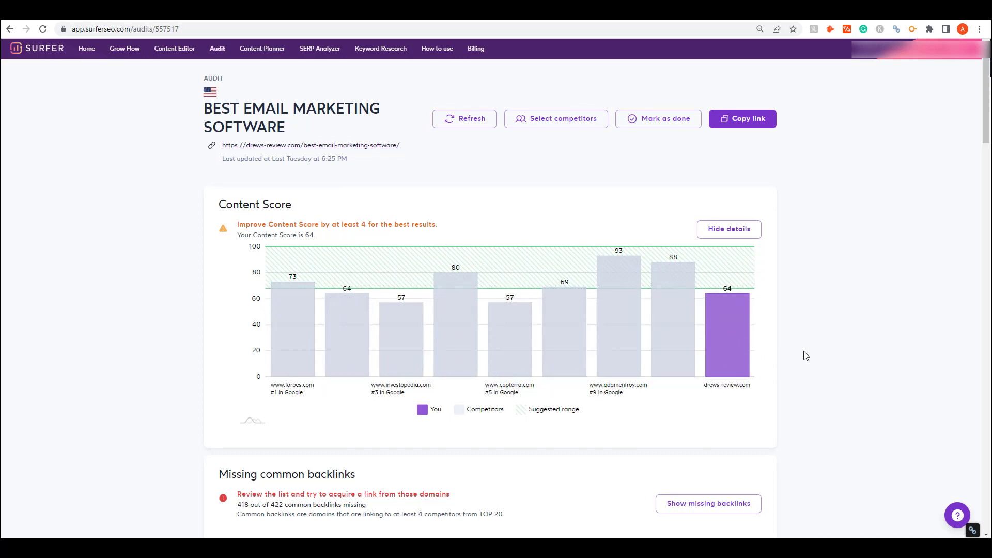
scroll(805, 355, down, 3)
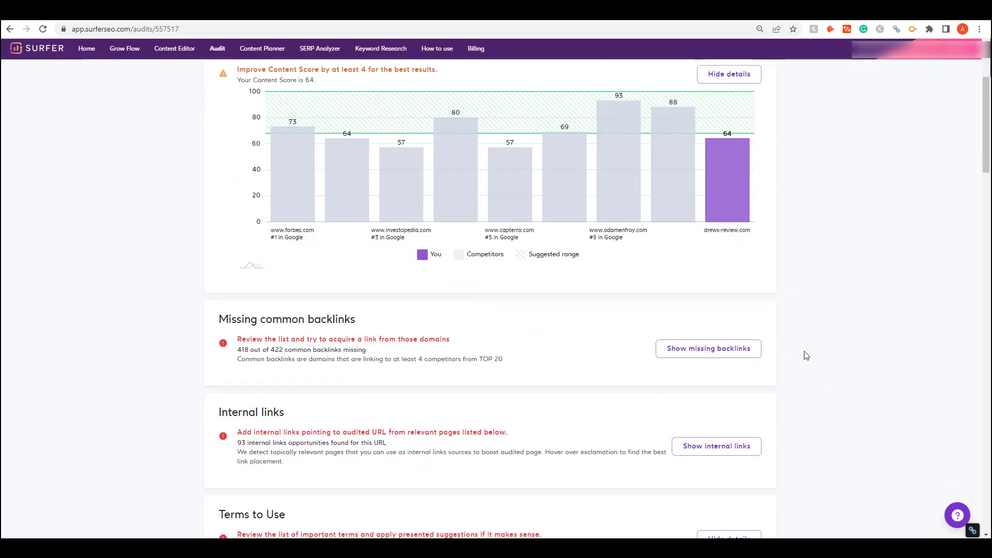
click(697, 349)
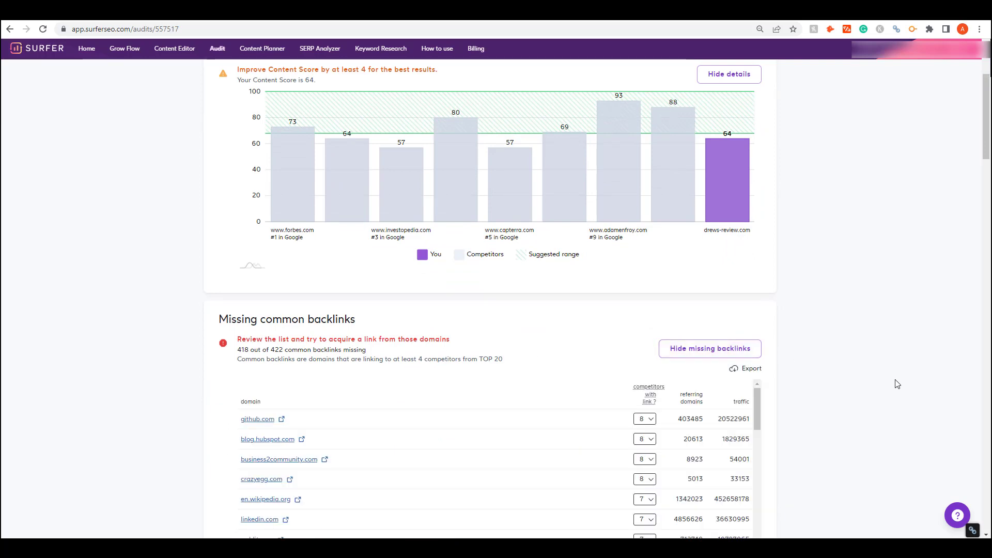
scroll(897, 384, down, 2)
scroll(889, 382, down, 3)
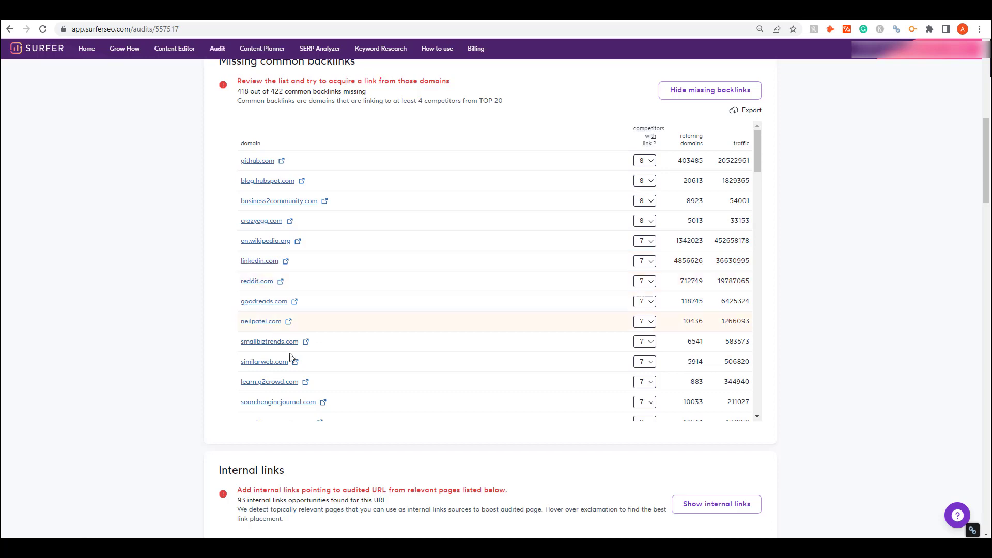
- Examine the rest of the missing backlink domains, the internal link suggestions and the Terms to Use table with its suggested actions
scroll(580, 299, down, 5)
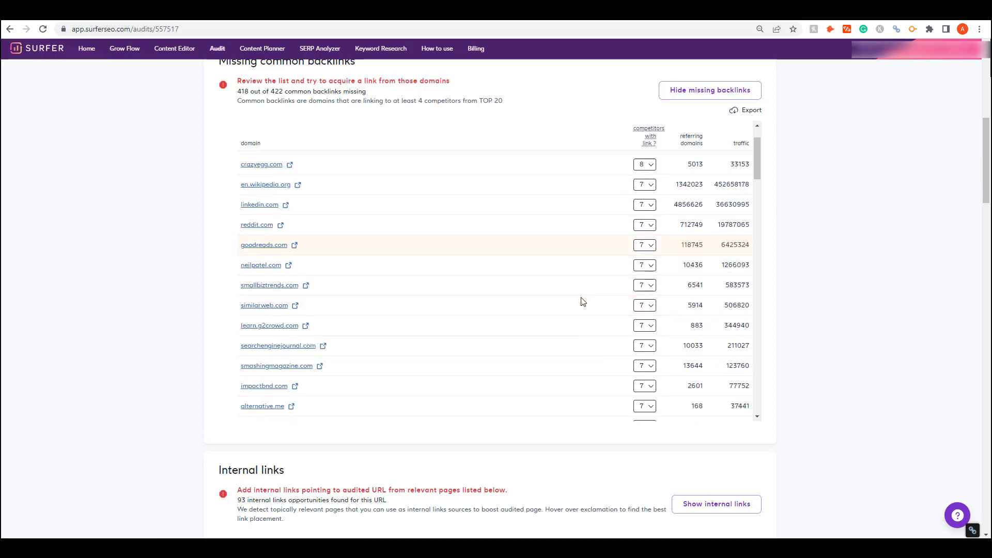
scroll(545, 306, down, 10)
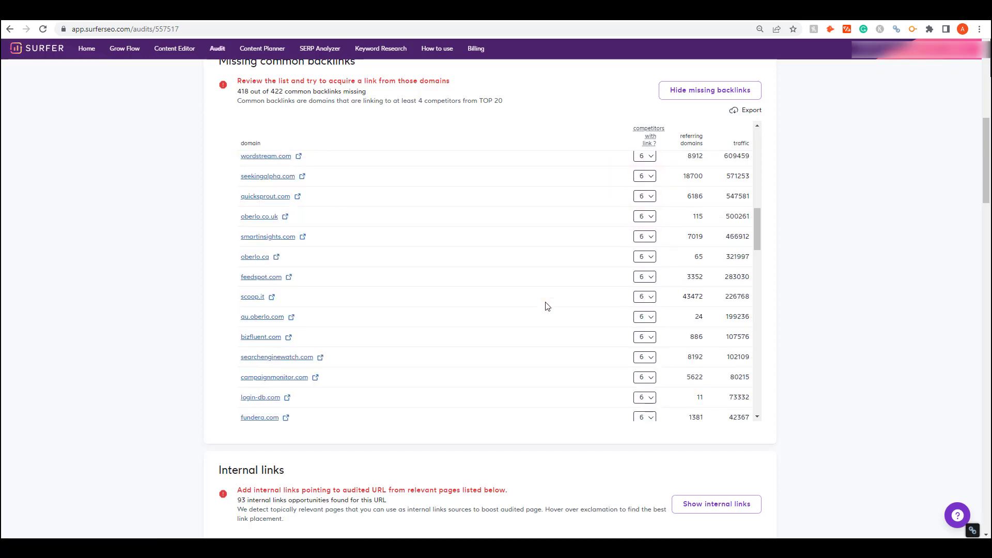
scroll(964, 391, down, 1)
scroll(964, 390, down, 2)
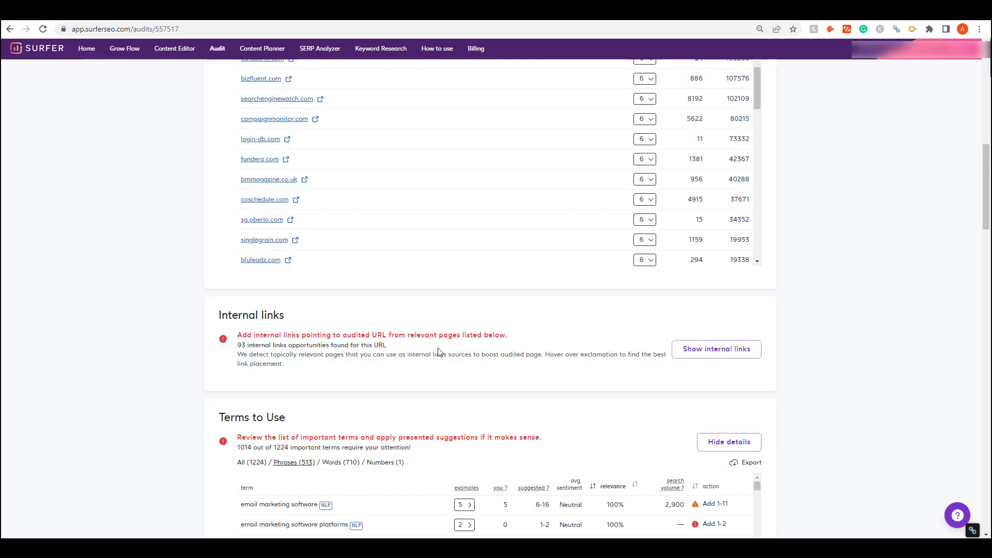
scroll(434, 350, down, 1)
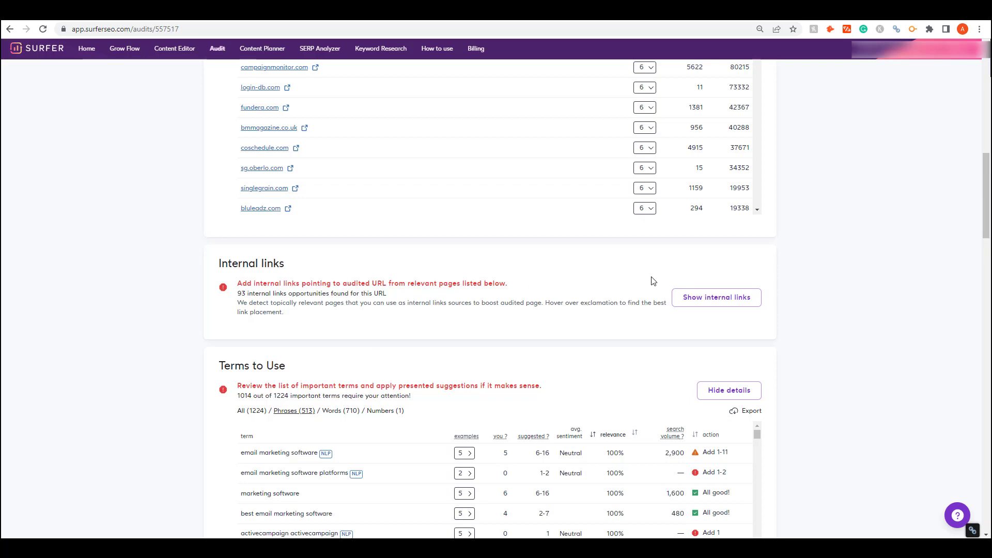
scroll(329, 362, down, 2)
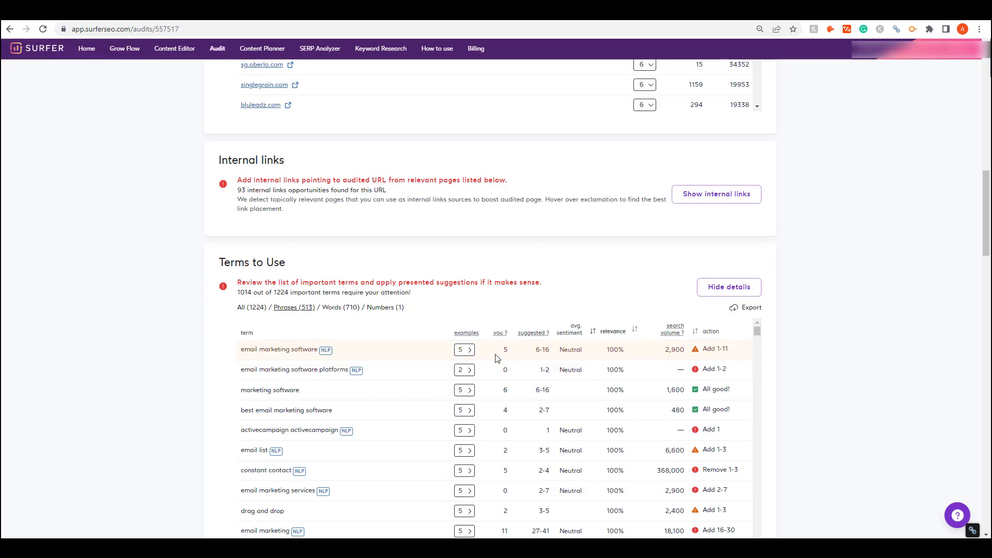
scroll(899, 369, down, 1)
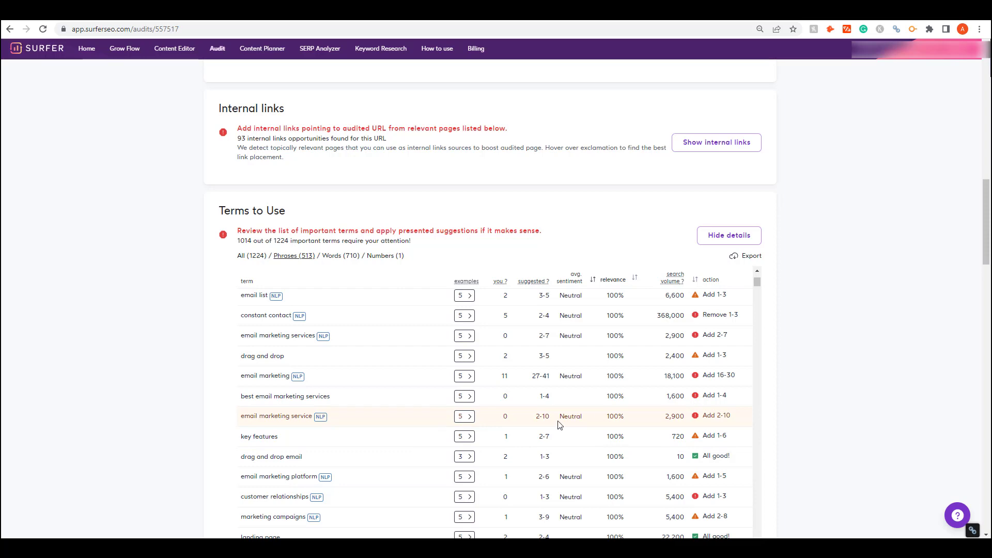
scroll(558, 427, down, 10)
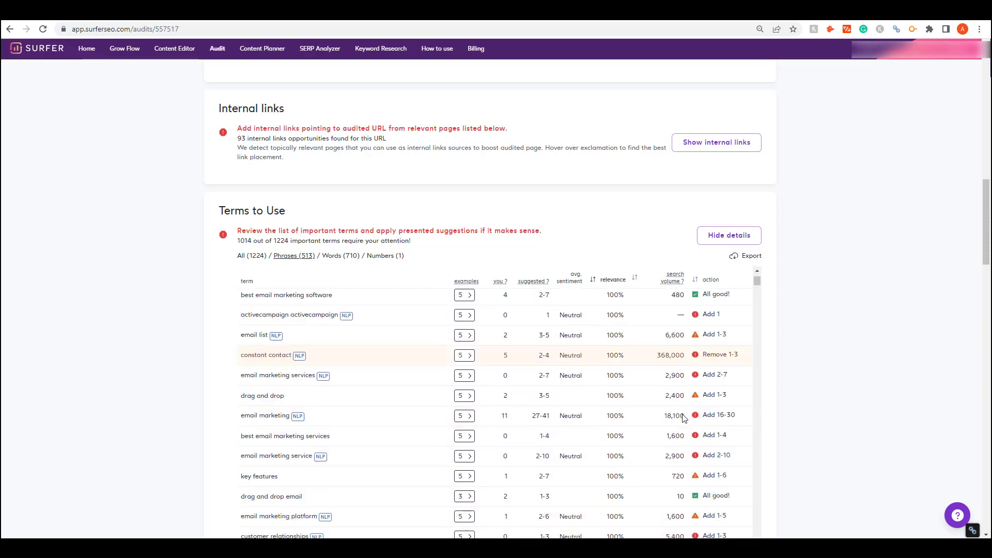
scroll(822, 403, down, 8)
scroll(851, 402, down, 2)
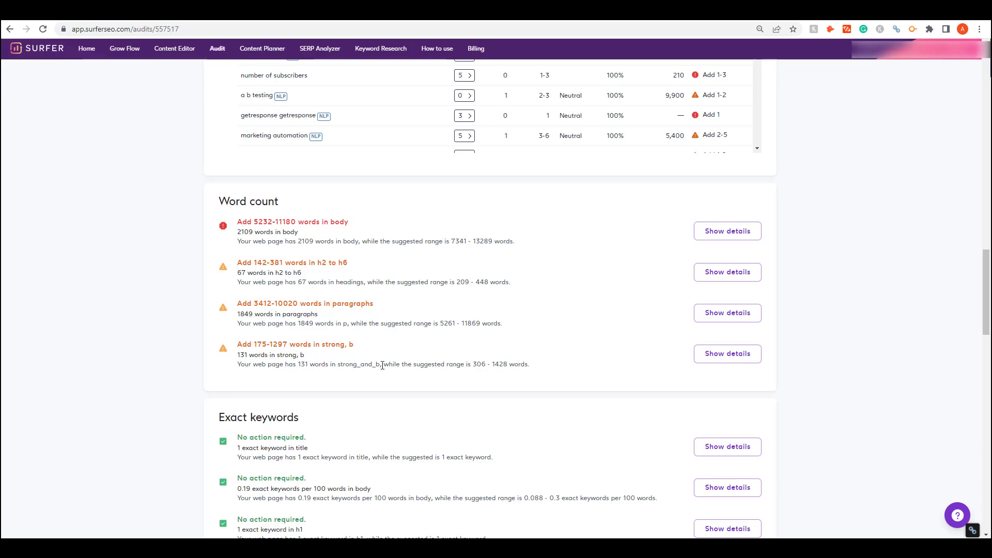
- Review the word count and exact keyword suggestions, and show the competitor comparison chart for partial keywords per 100 words in body
scroll(413, 370, down, 2)
scroll(413, 370, down, 1)
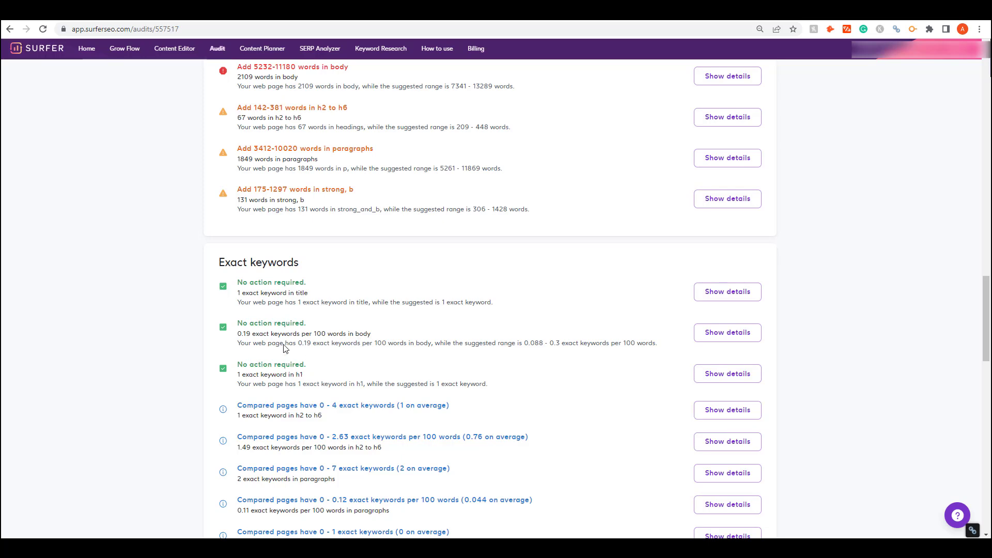
scroll(284, 348, down, 7)
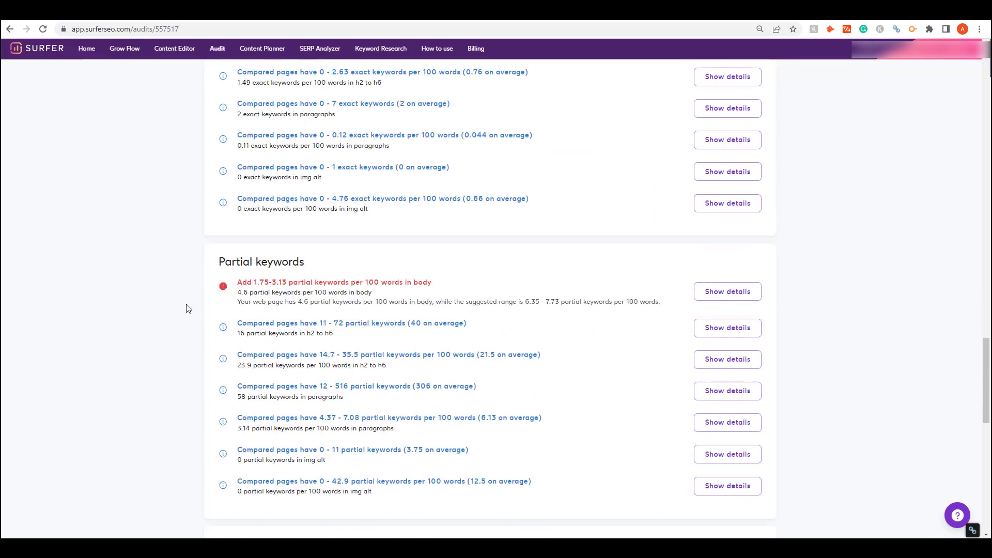
scroll(188, 309, down, 1)
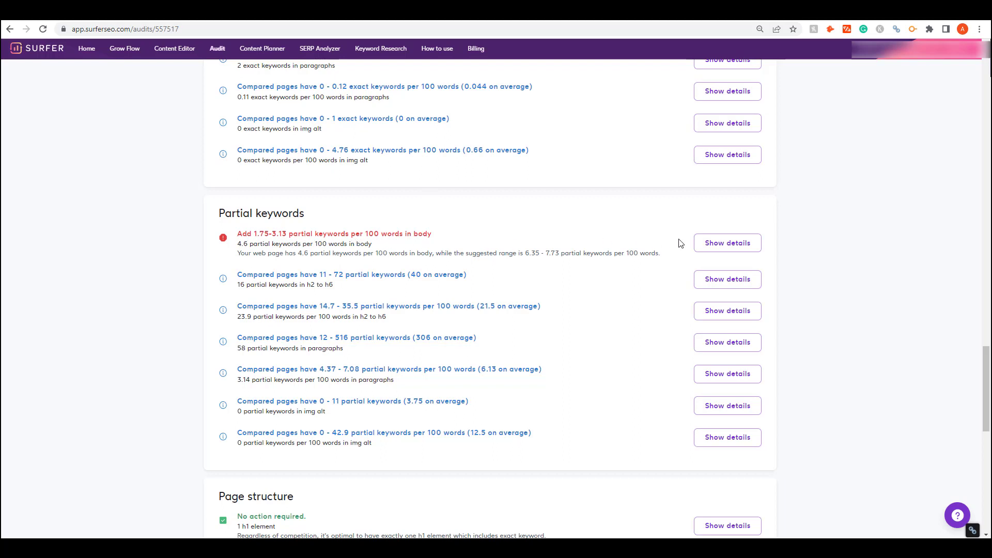
click(721, 245)
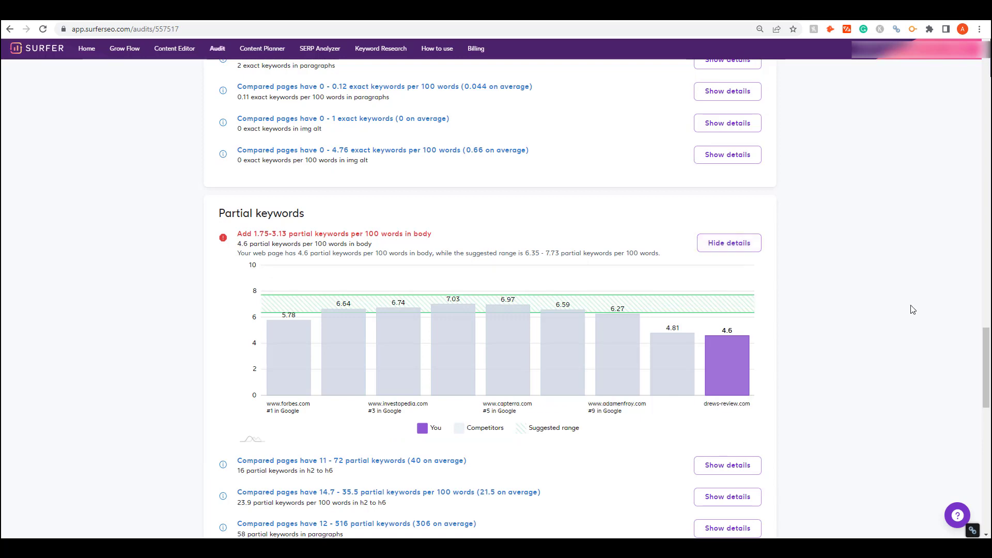
scroll(940, 325, down, 2)
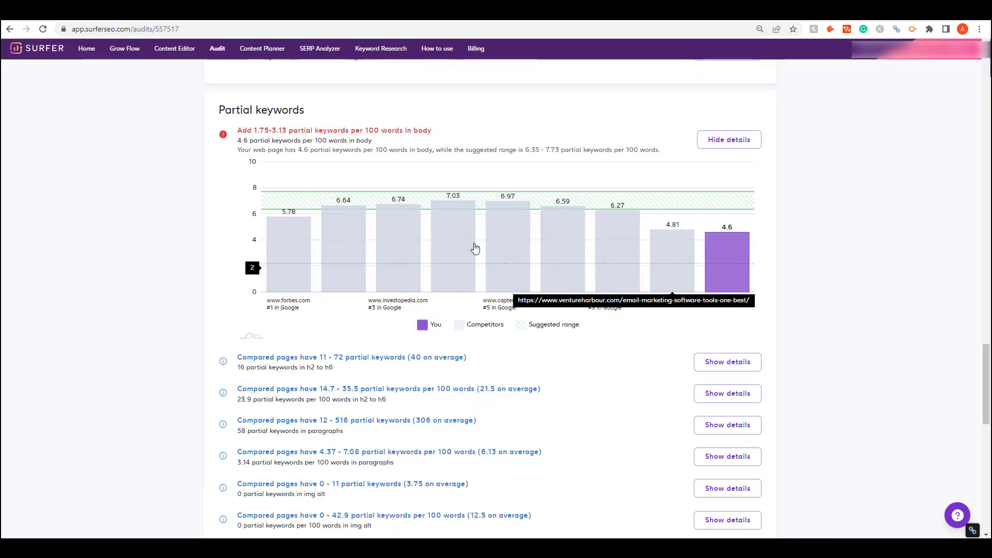
scroll(769, 264, down, 2)
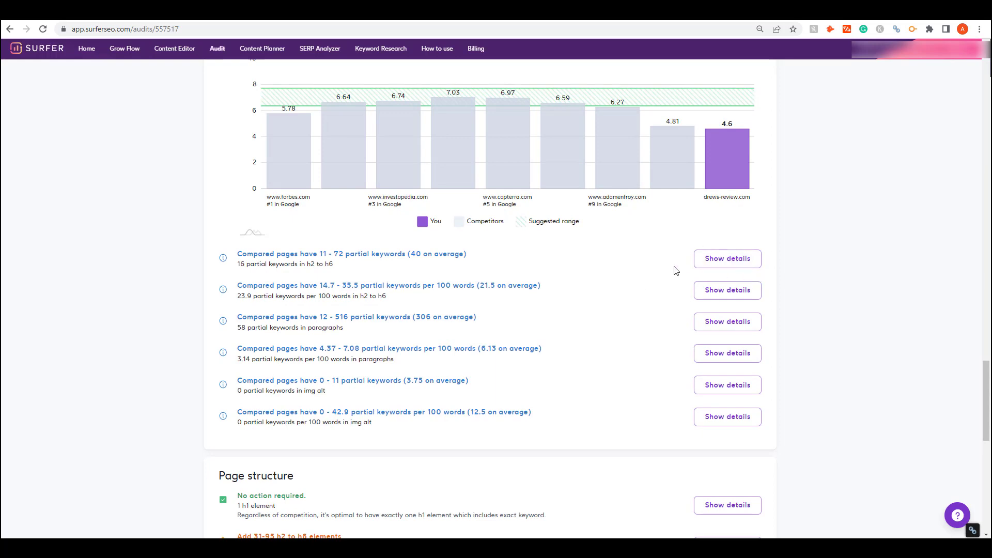
- Review the page structure, title and meta description length, time to first byte and load time suggestions, then return to the audit's beginning
scroll(731, 321, down, 2)
scroll(556, 310, down, 2)
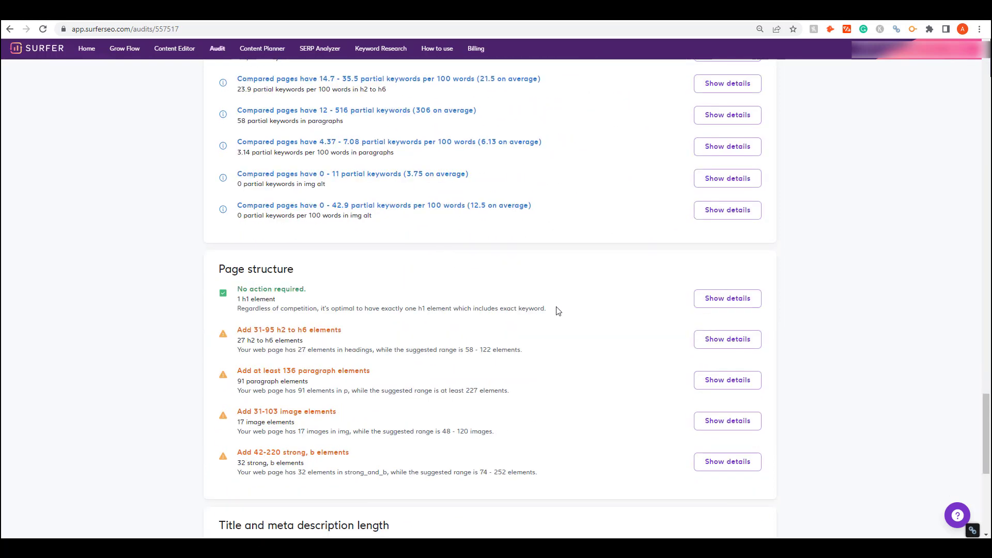
scroll(442, 350, down, 2)
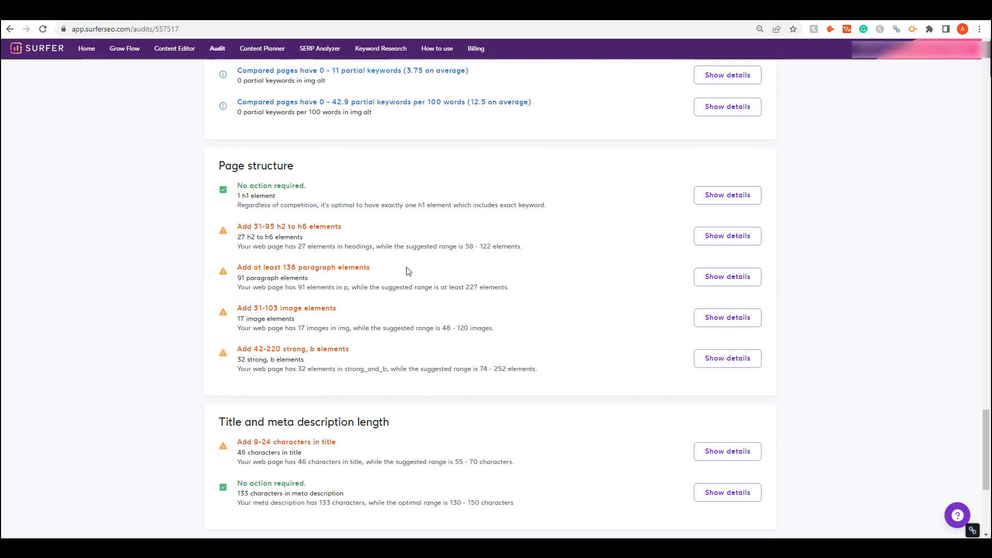
scroll(273, 278, down, 3)
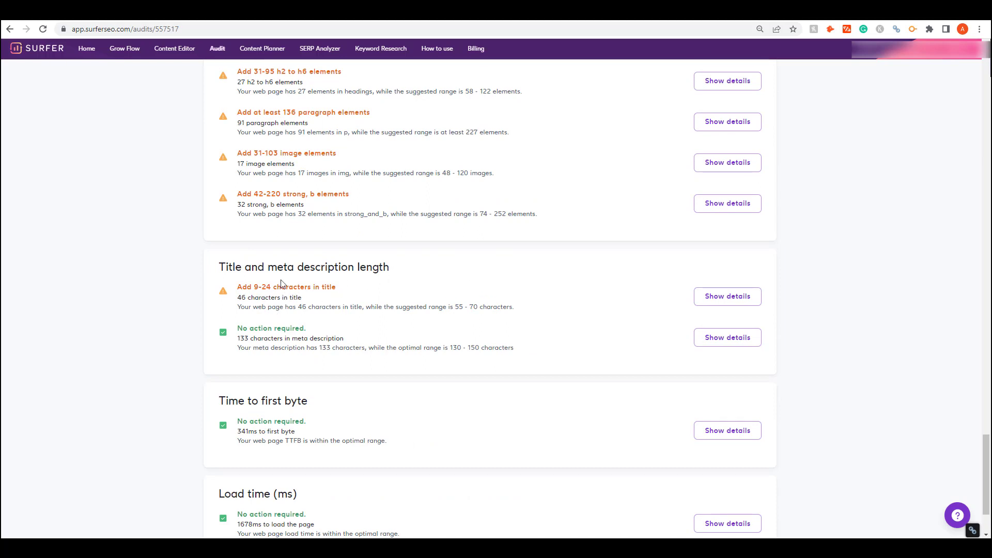
scroll(304, 304, down, 2)
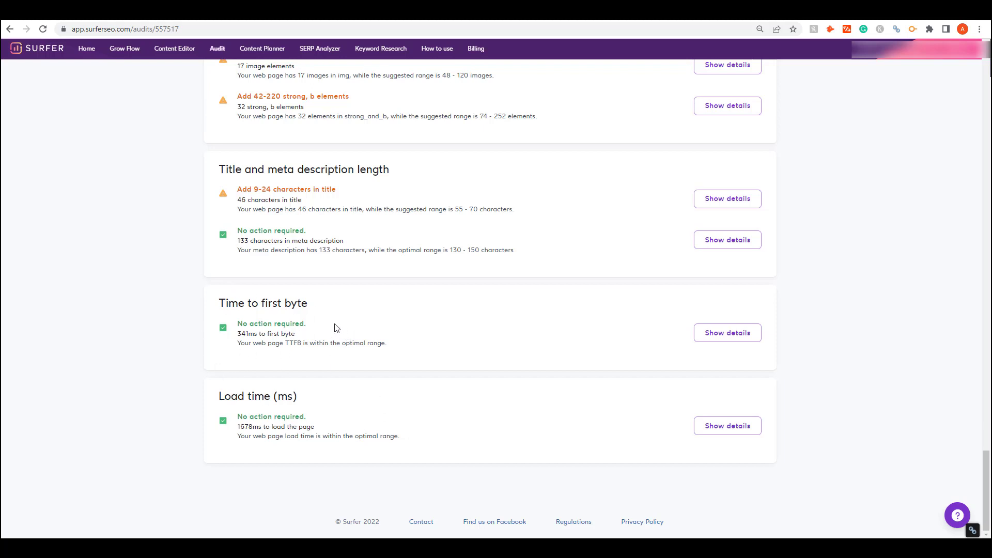
scroll(726, 352, up, 15)
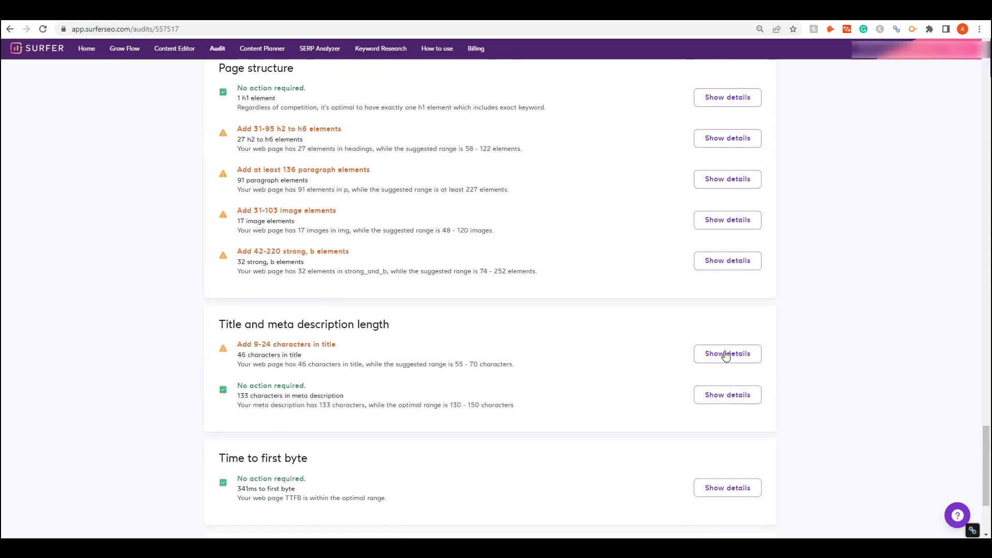
scroll(734, 353, up, 20)
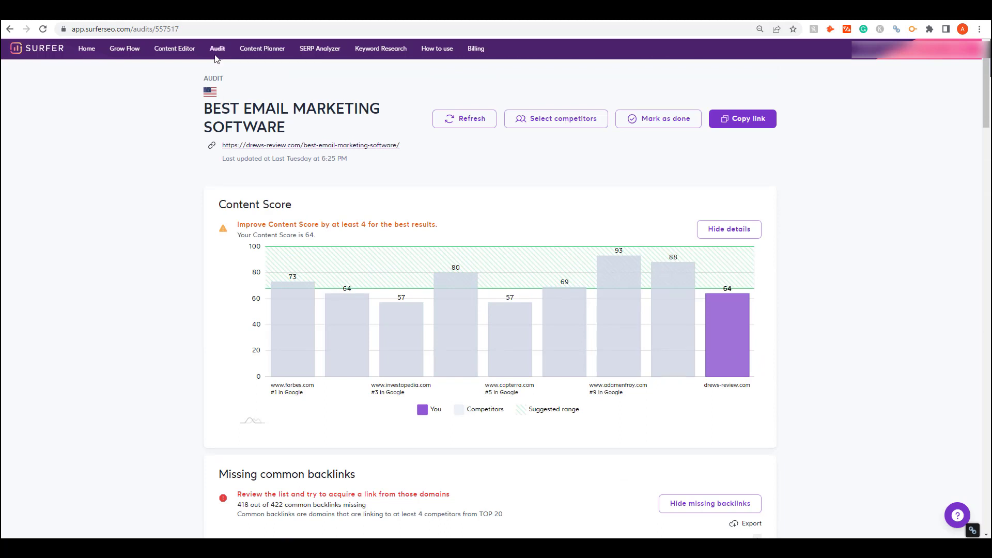
- Create a Content Planner for the keyword "how to make money from home" with results for United States
click(260, 49)
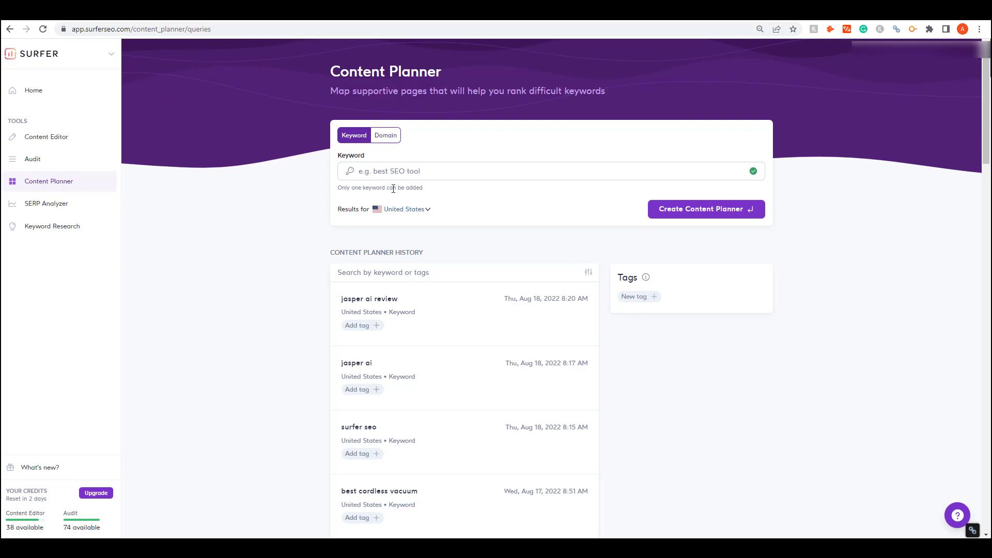
click(422, 173)
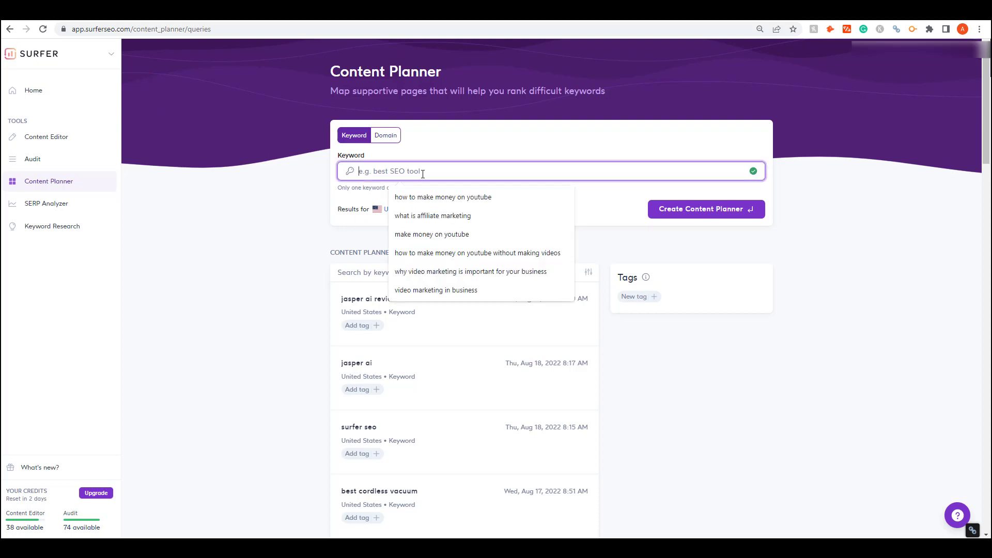
click(278, 176)
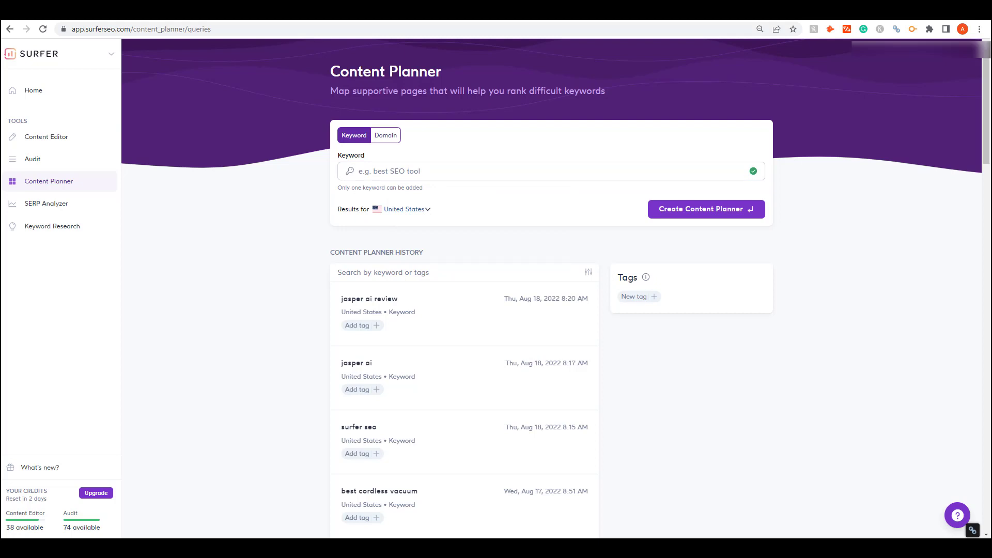
click(412, 171)
text(how to make money from home)
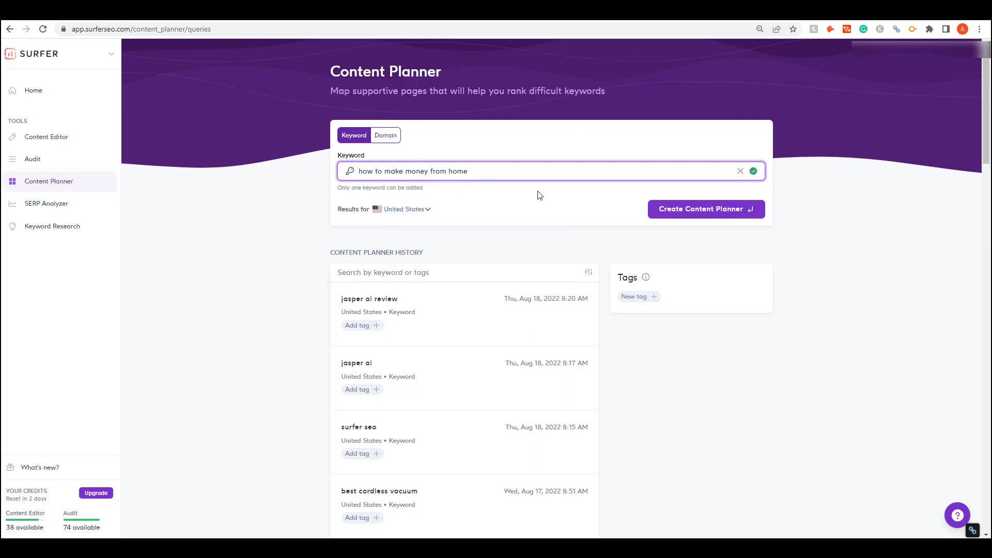
click(716, 210)
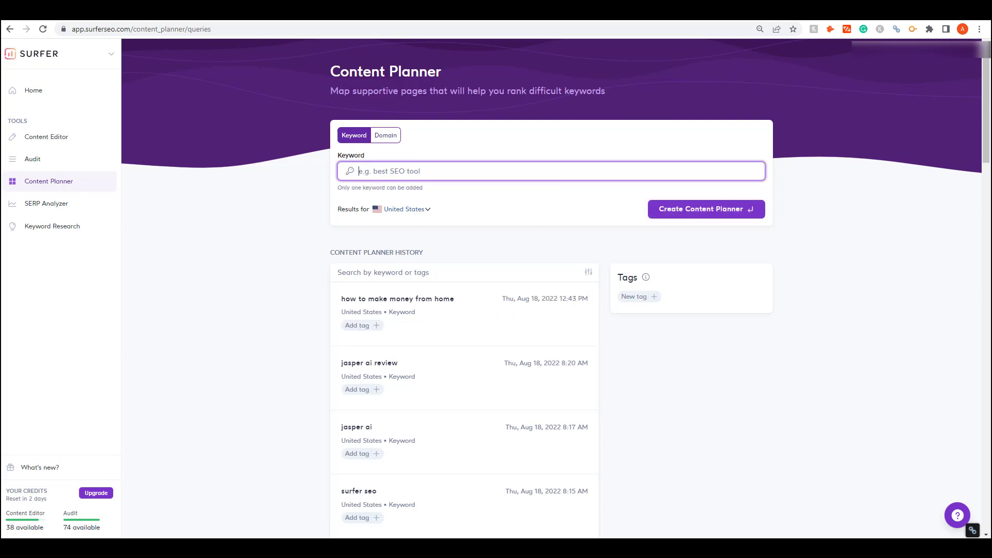
- Open the new "how to make money from home" planner from the history and look over its topic clusters
click(431, 308)
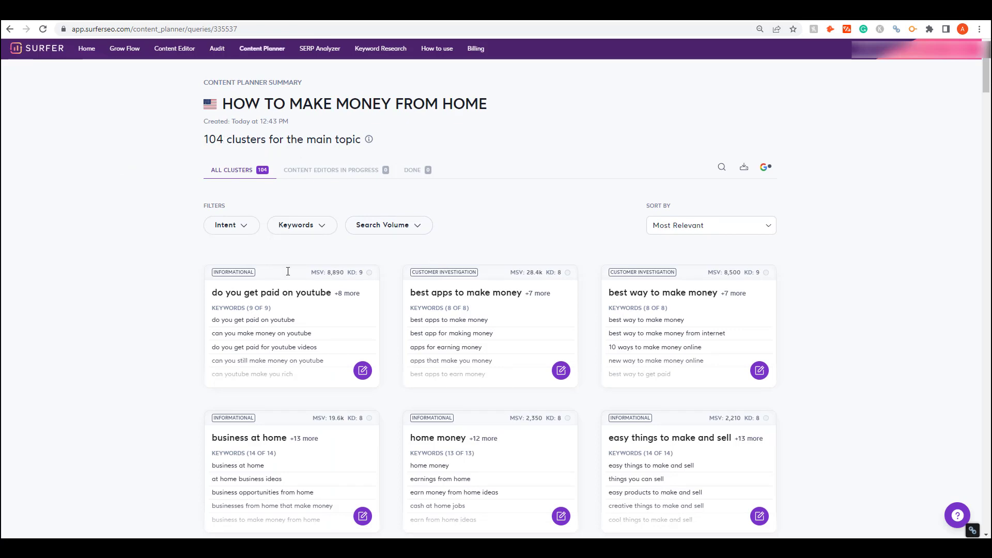
scroll(504, 385, down, 7)
scroll(504, 385, up, 7)
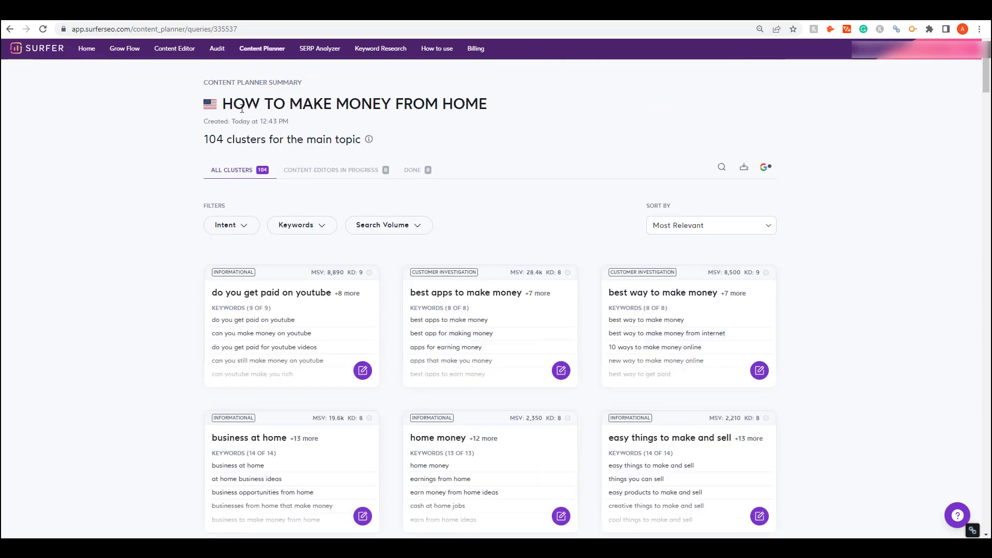
drag(222, 104, 476, 99)
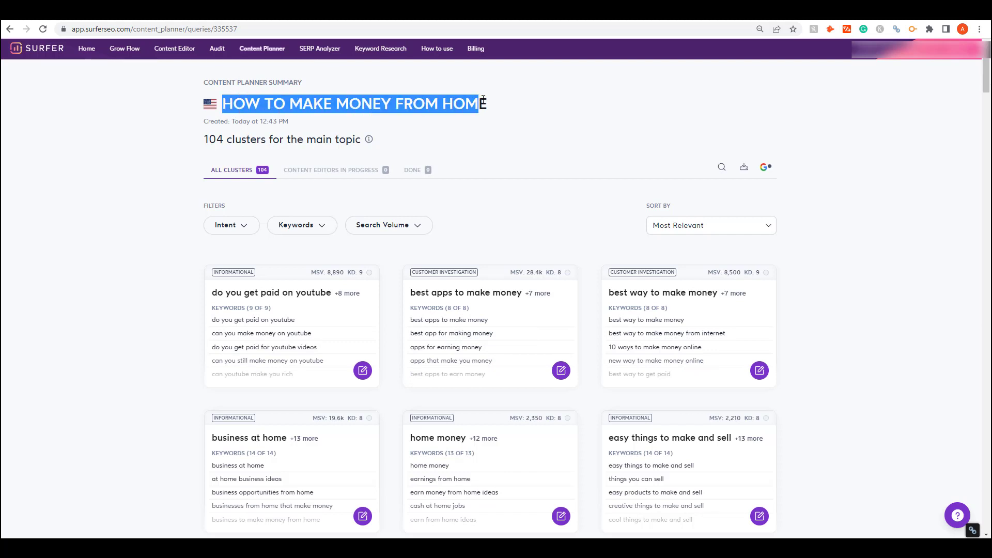
click(51, 262)
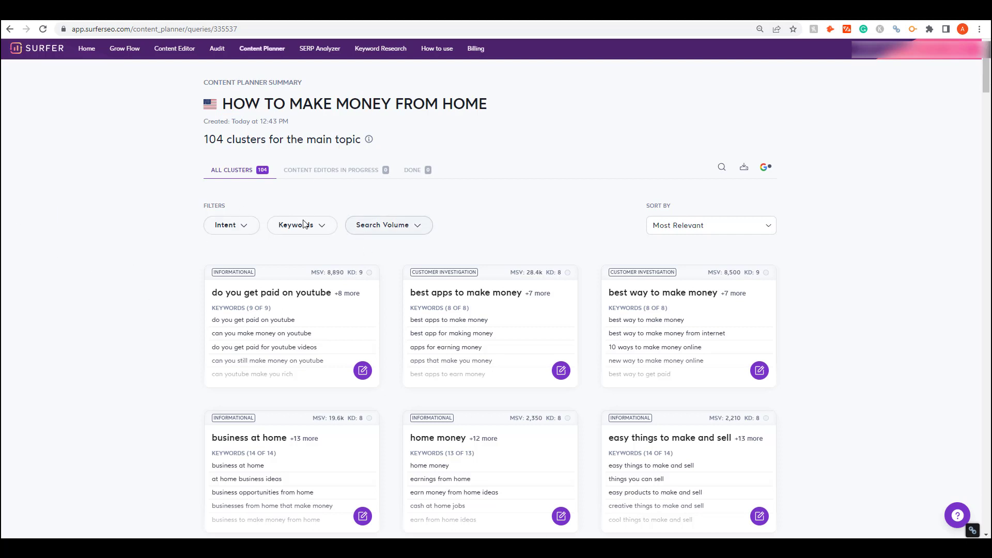
- Filter the topic clusters by Informational intent and browse the filtered cluster cards
click(230, 226)
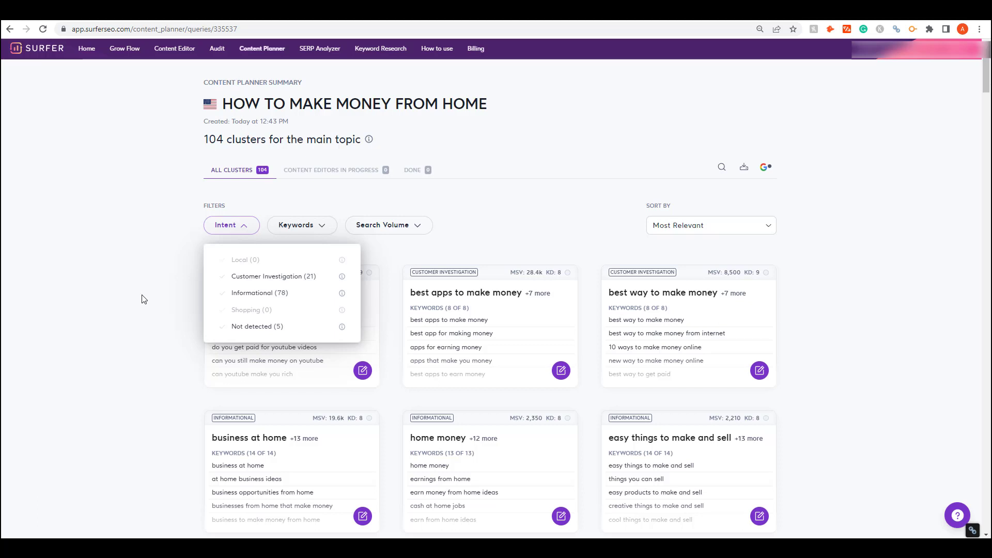
click(268, 299)
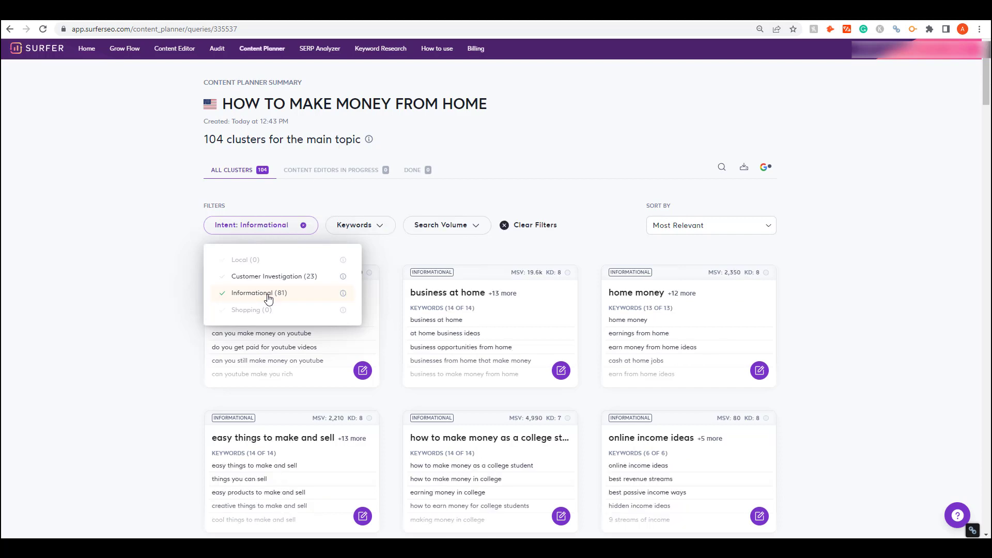
click(85, 264)
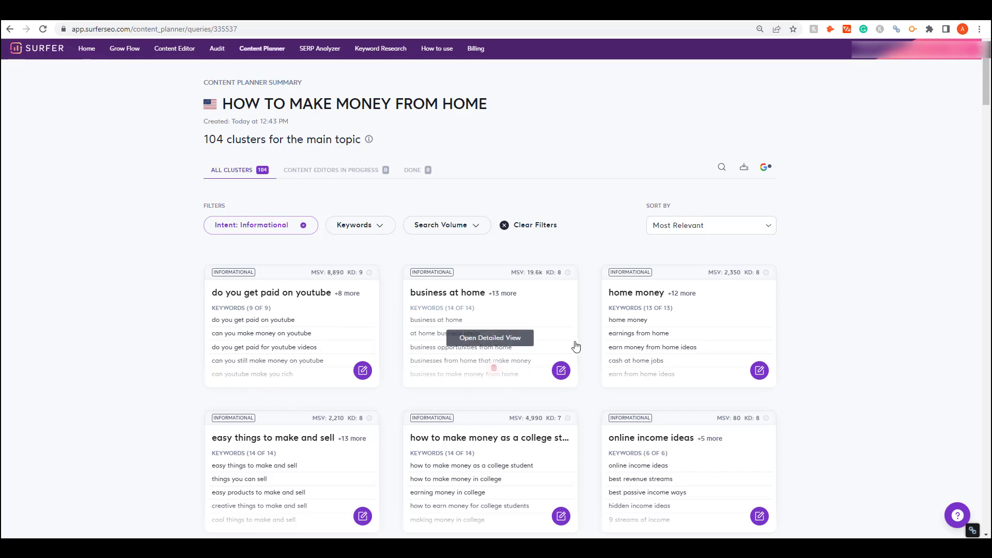
scroll(553, 338, down, 9)
scroll(454, 318, down, 7)
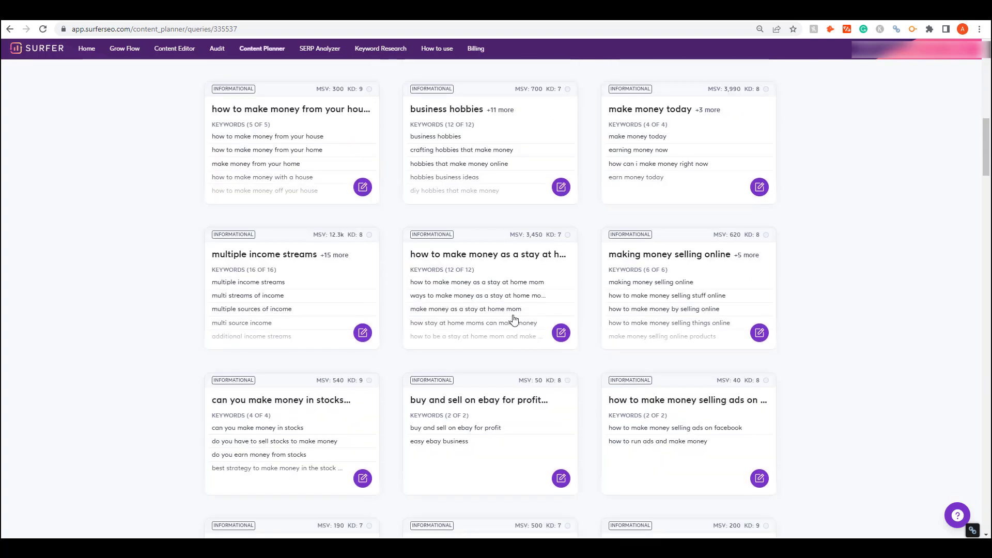
scroll(513, 319, up, 20)
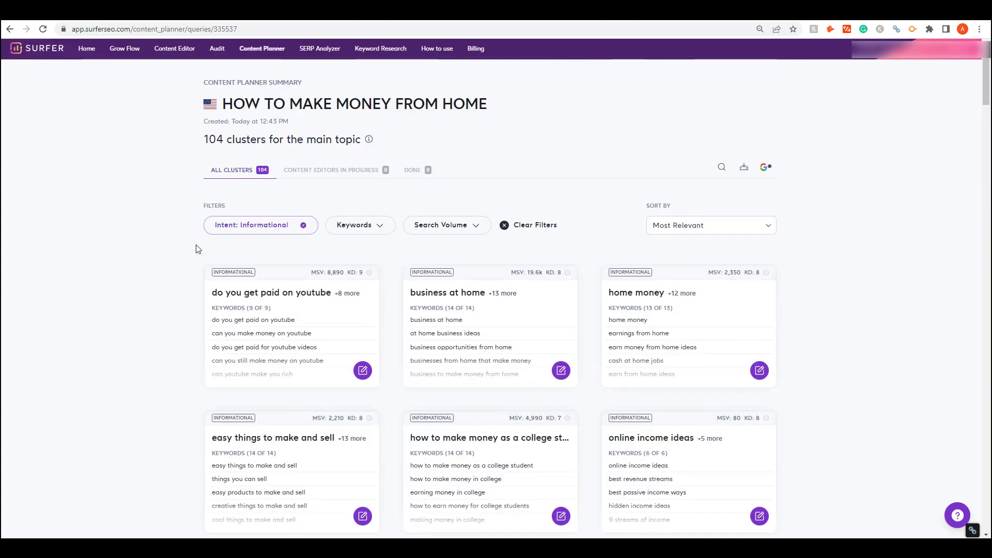
- Switch the intent filter from Informational to Customer Investigation and browse the filtered topic clusters
click(270, 230)
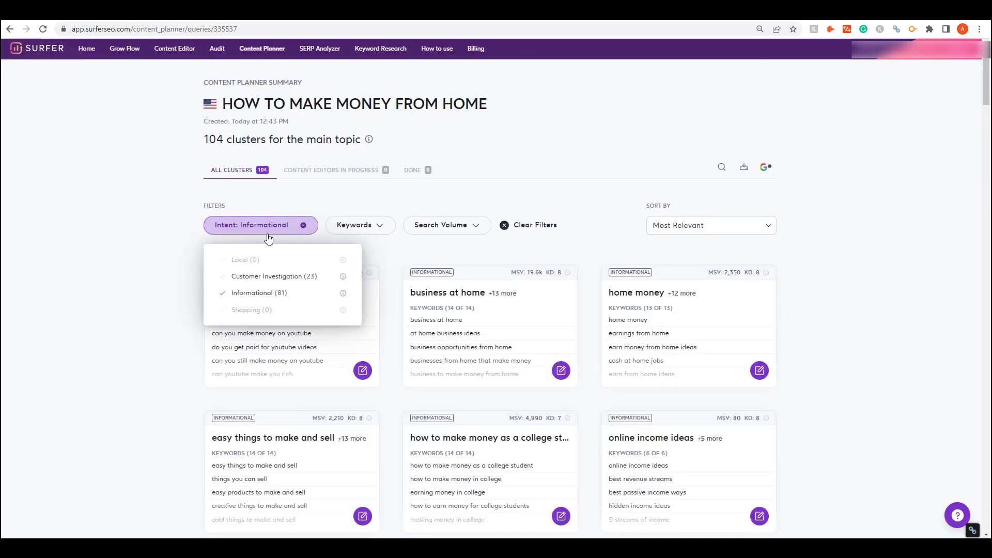
click(256, 278)
click(225, 294)
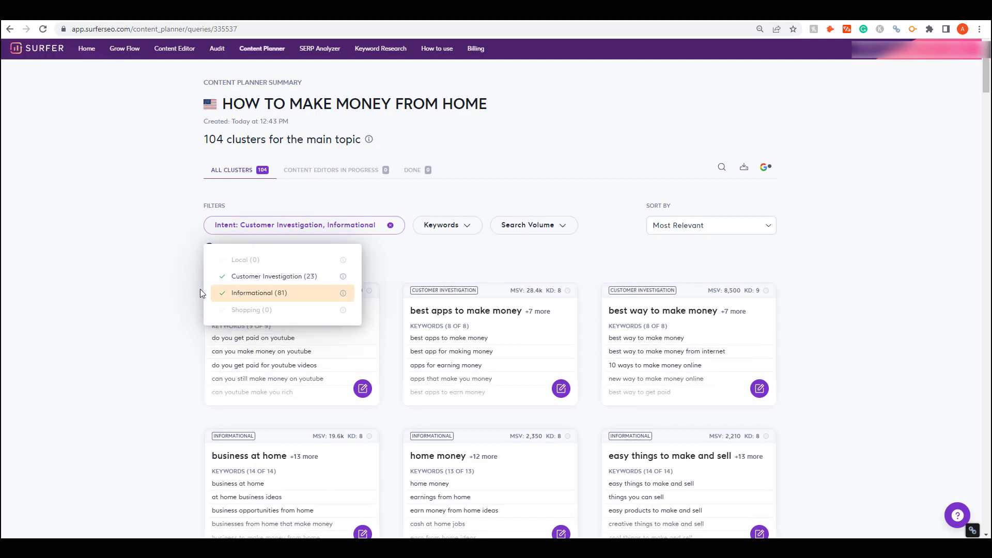
click(71, 261)
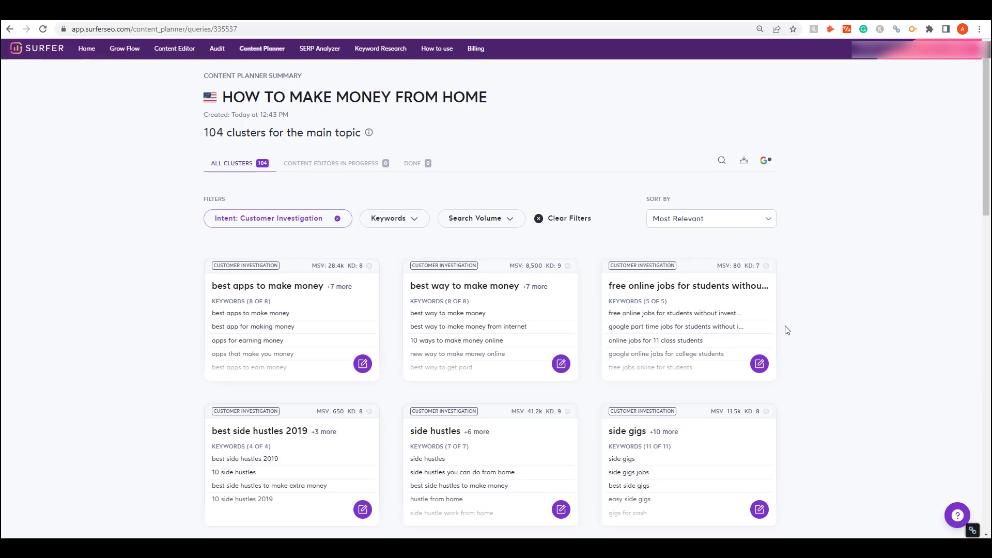
scroll(783, 327, down, 4)
scroll(789, 328, down, 2)
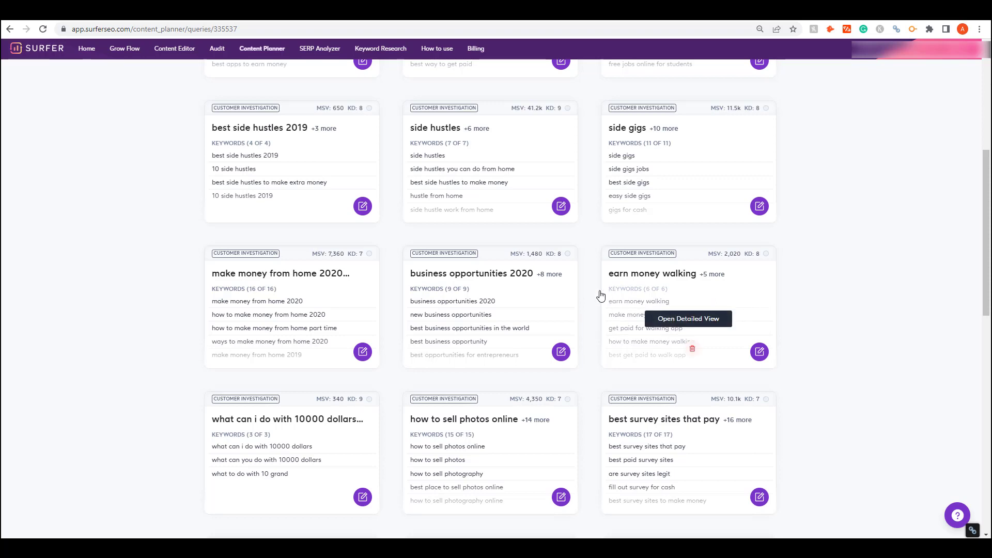
scroll(594, 280, down, 5)
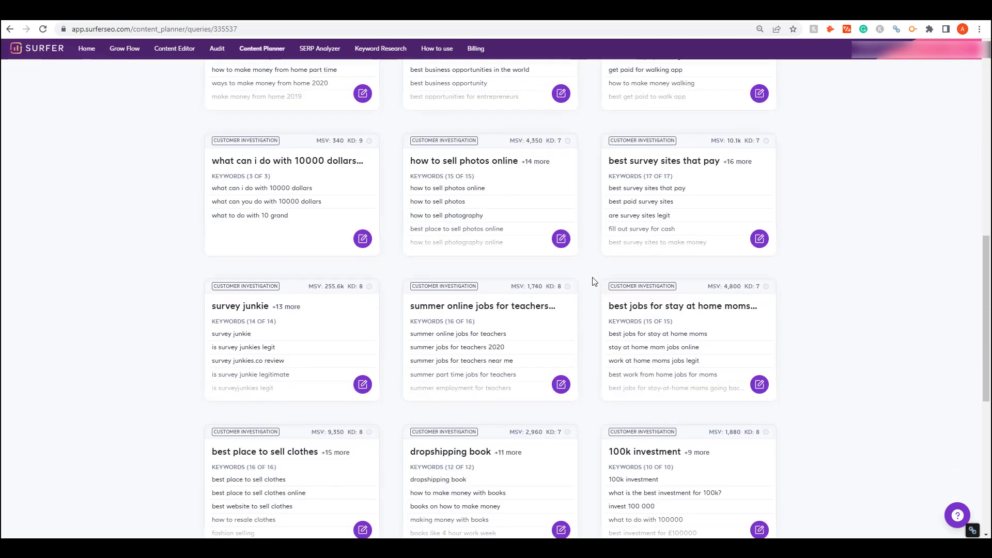
scroll(594, 282, down, 4)
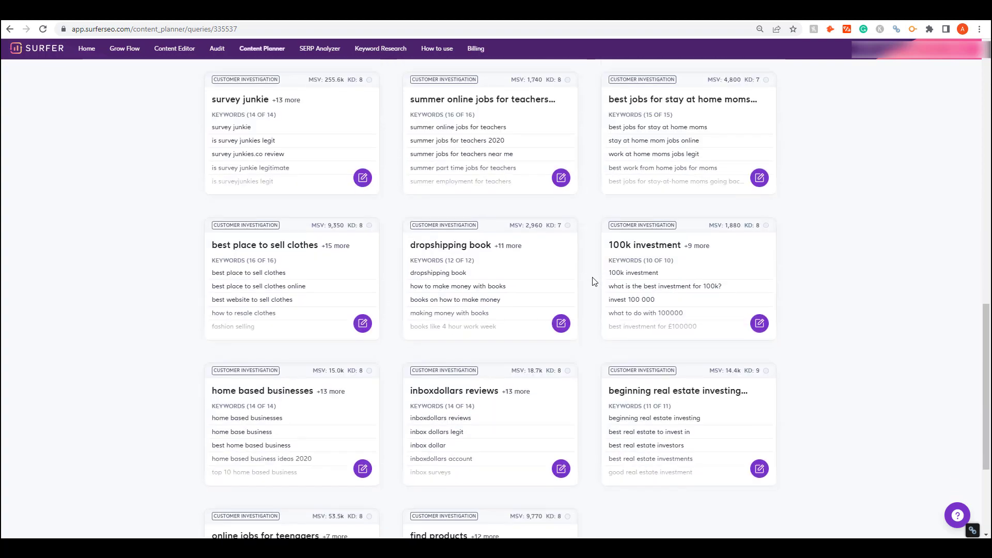
scroll(595, 282, up, 15)
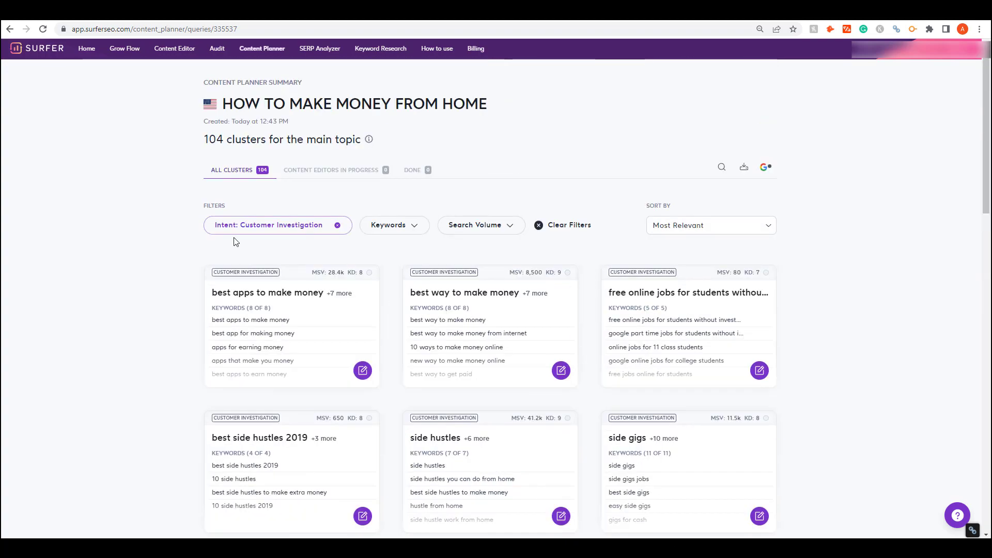
- Add Informational to the intent filter alongside Customer Investigation and browse the combined cluster cards, then return to the planner's beginning
click(287, 227)
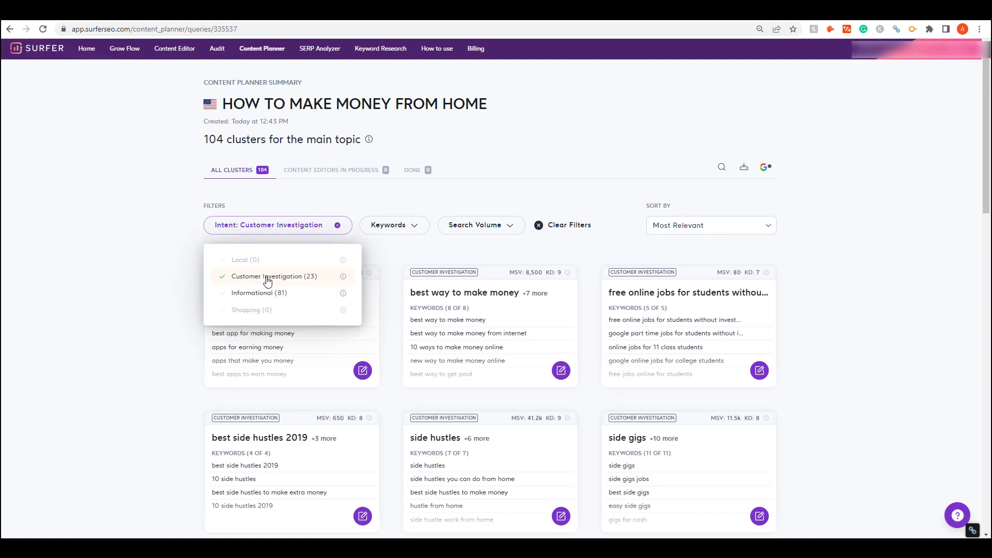
click(262, 296)
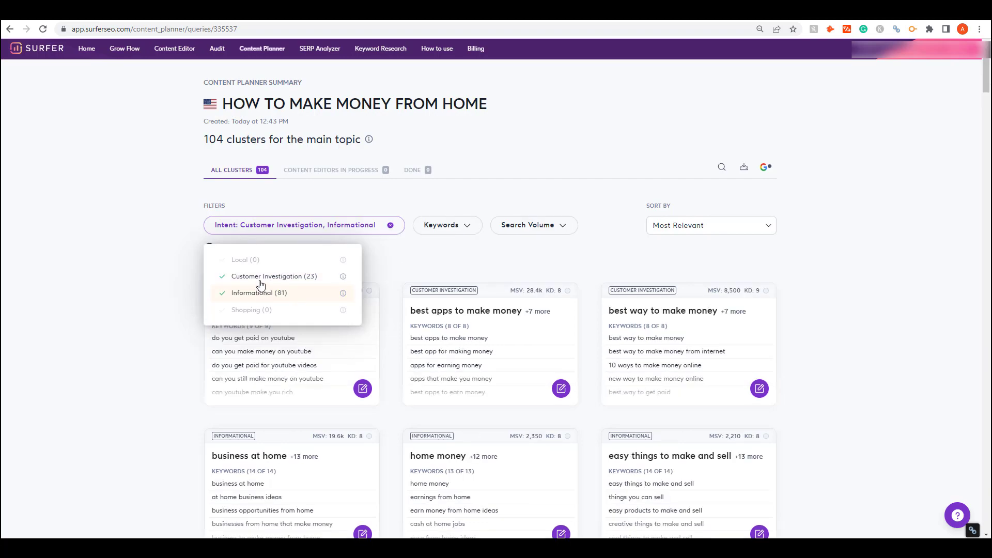
scroll(669, 315, down, 8)
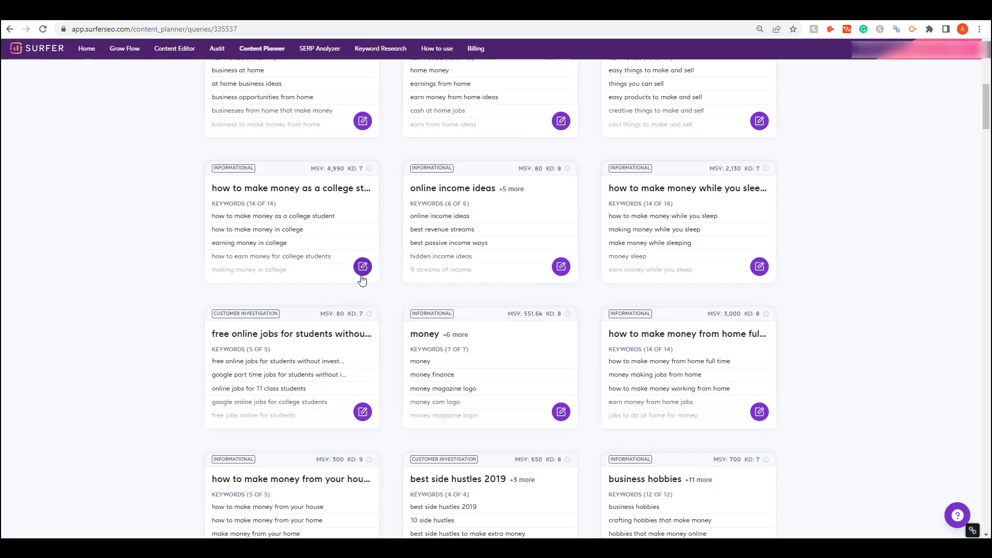
scroll(360, 277, down, 3)
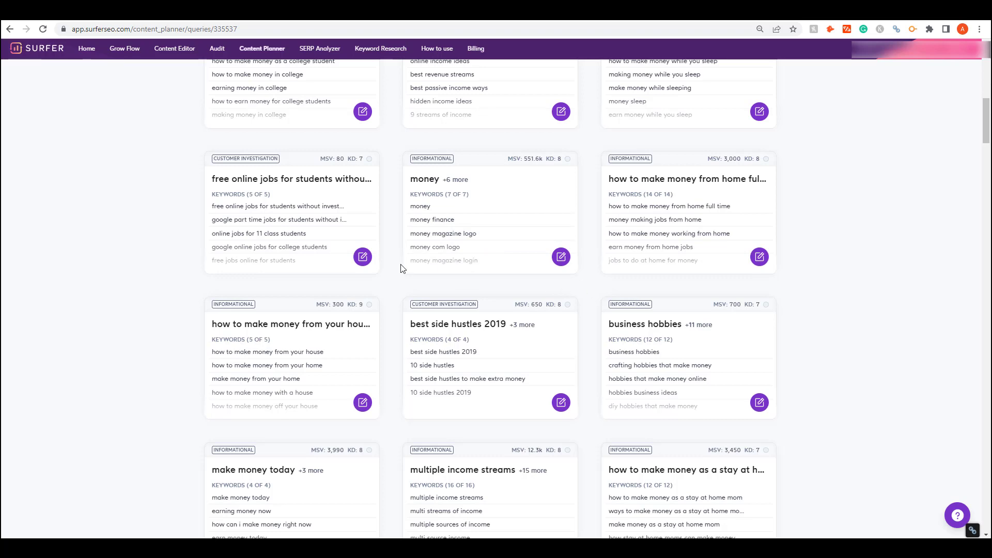
scroll(377, 265, down, 4)
scroll(472, 263, down, 6)
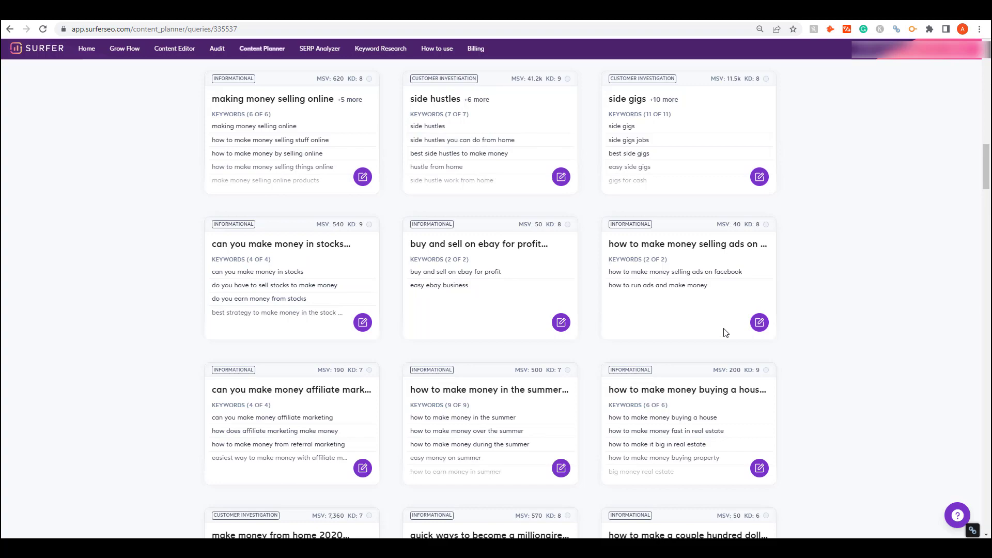
scroll(725, 331, down, 4)
scroll(690, 334, down, 5)
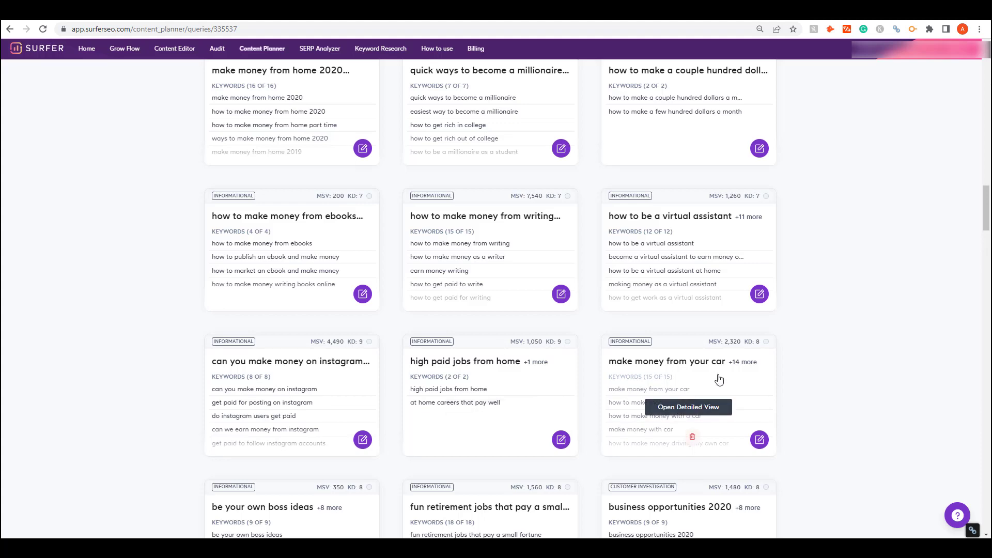
scroll(684, 361, down, 4)
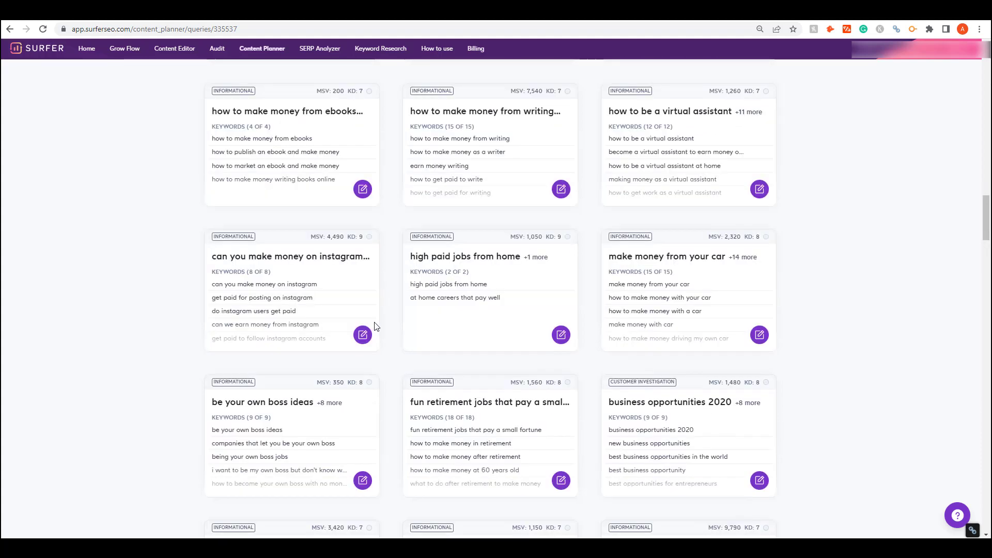
scroll(516, 366, down, 6)
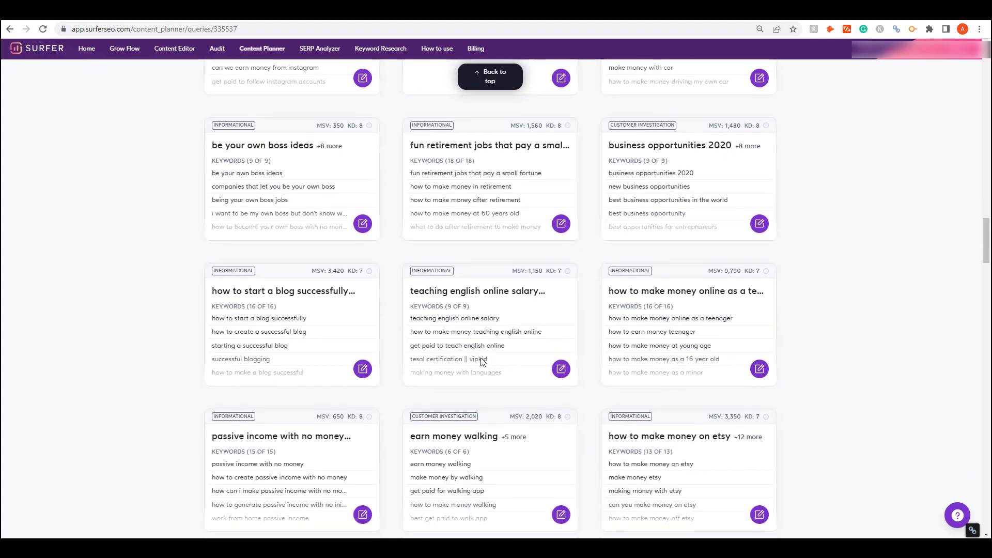
scroll(394, 307, down, 6)
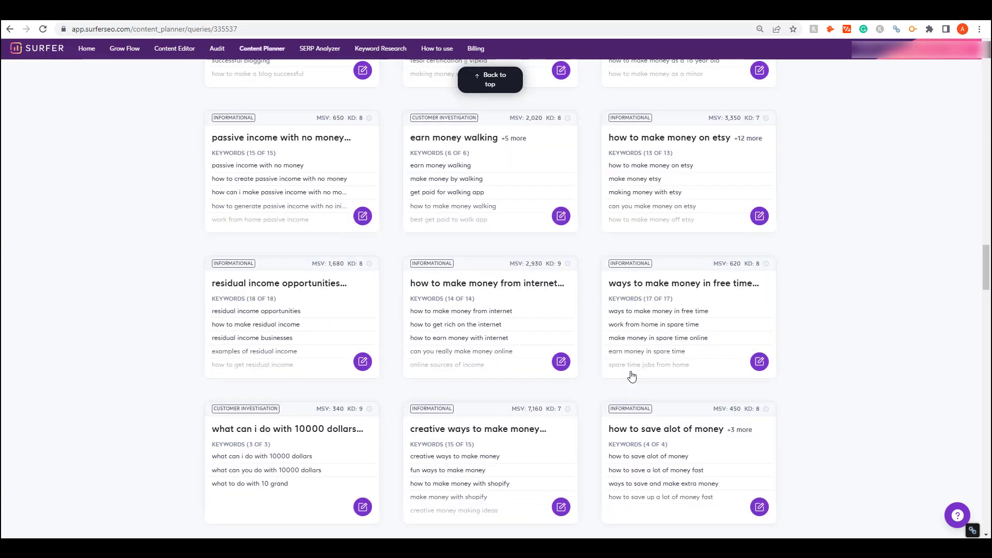
scroll(445, 359, down, 5)
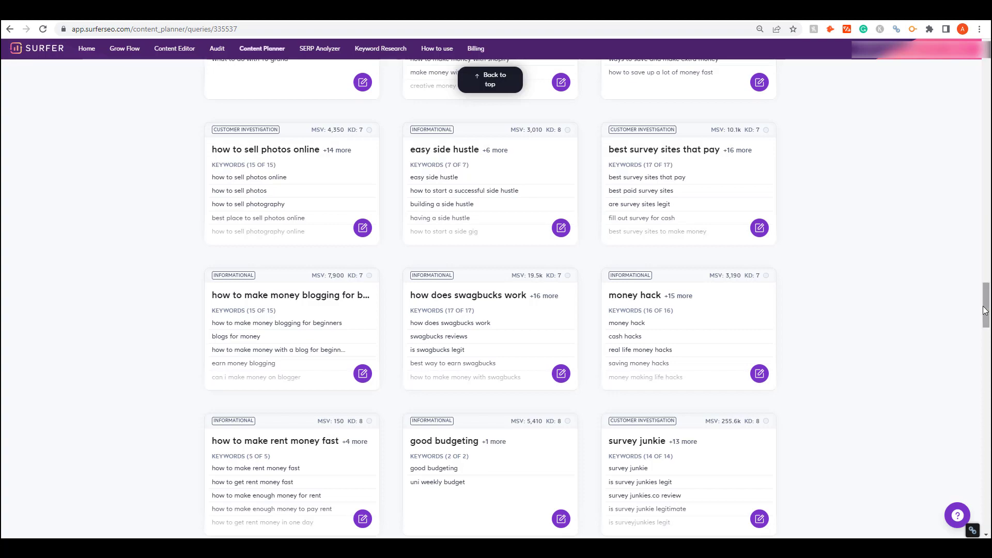
drag(986, 313, 948, 74)
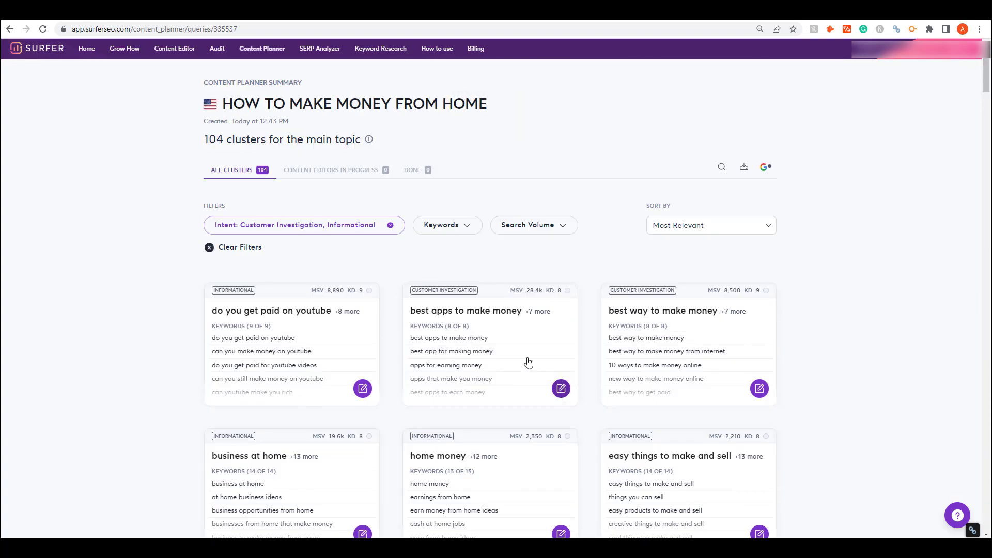
mouse_move(535, 373)
mouse_move(514, 489)
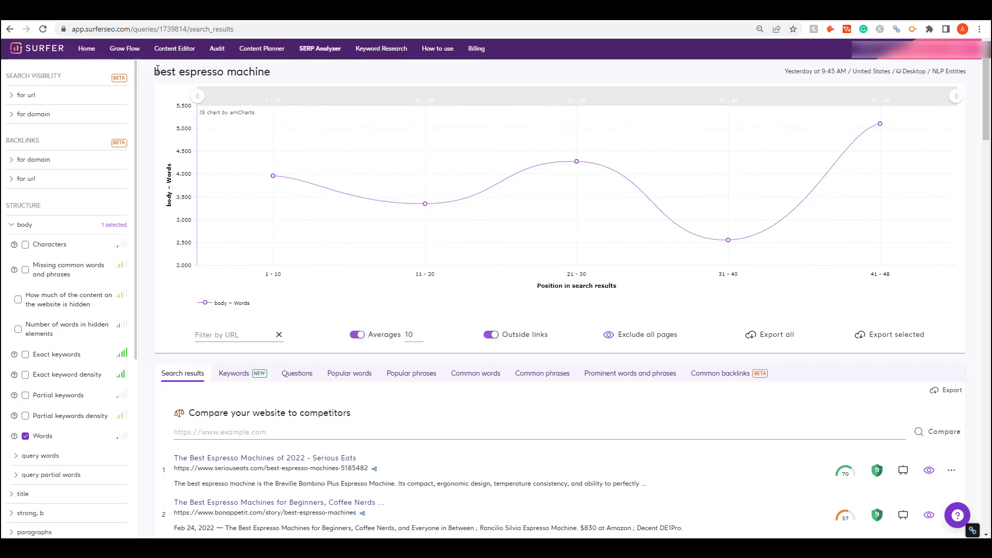
- Examine the "best espresso machine" SERP analysis, including the body word chart, structure factors and list of competing search results
drag(155, 72, 275, 74)
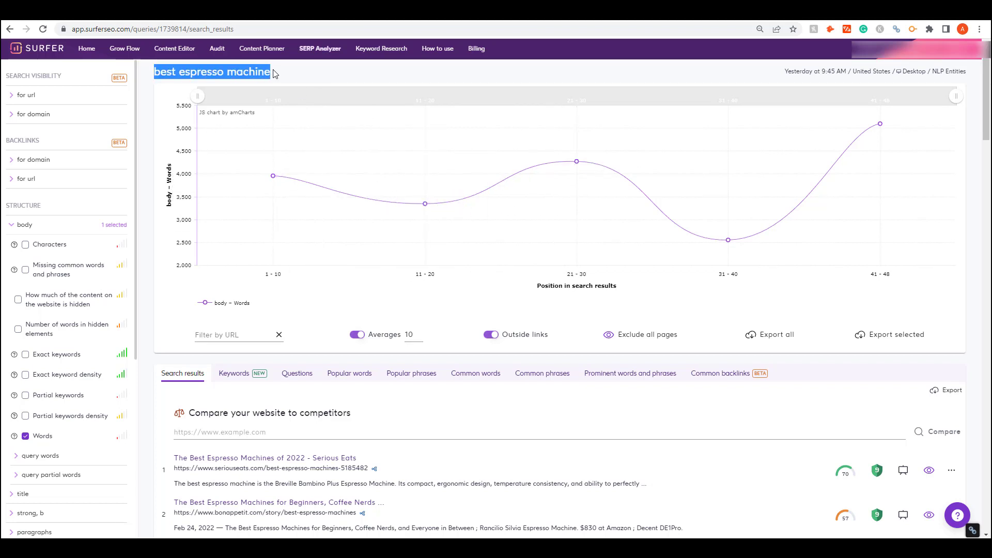
triple_click(236, 72)
click(196, 72)
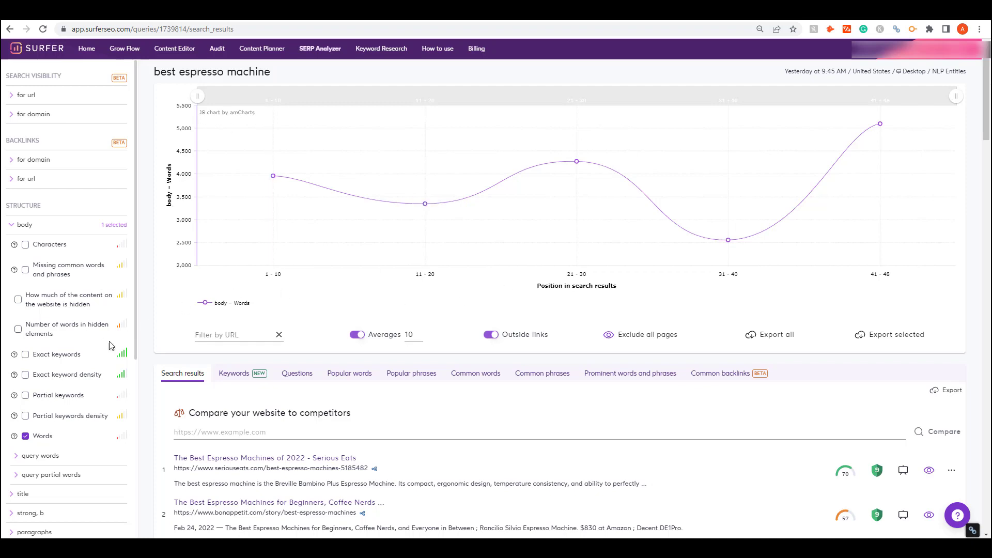
scroll(394, 336, down, 1)
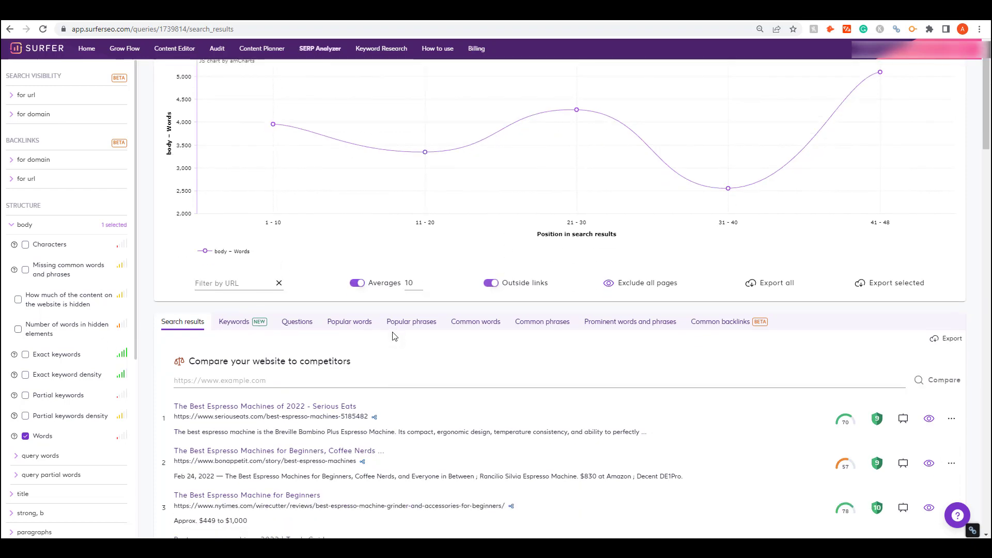
scroll(393, 336, down, 3)
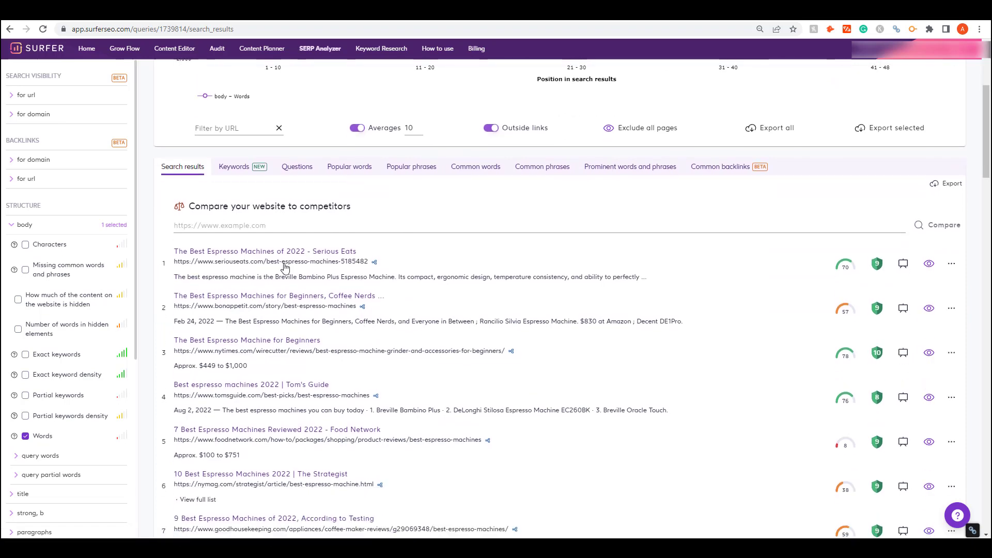
scroll(285, 268, up, 2)
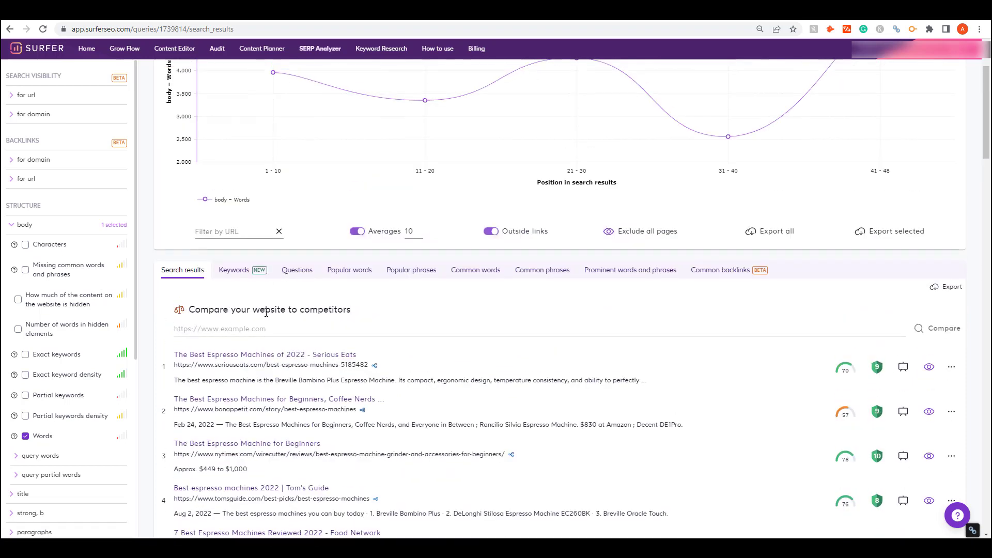
scroll(328, 305, up, 2)
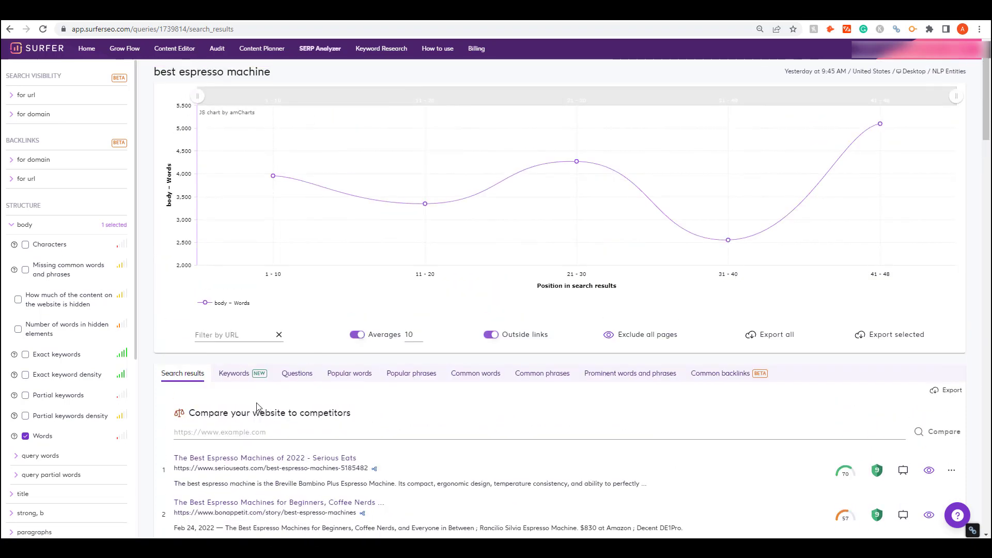
scroll(357, 413, down, 1)
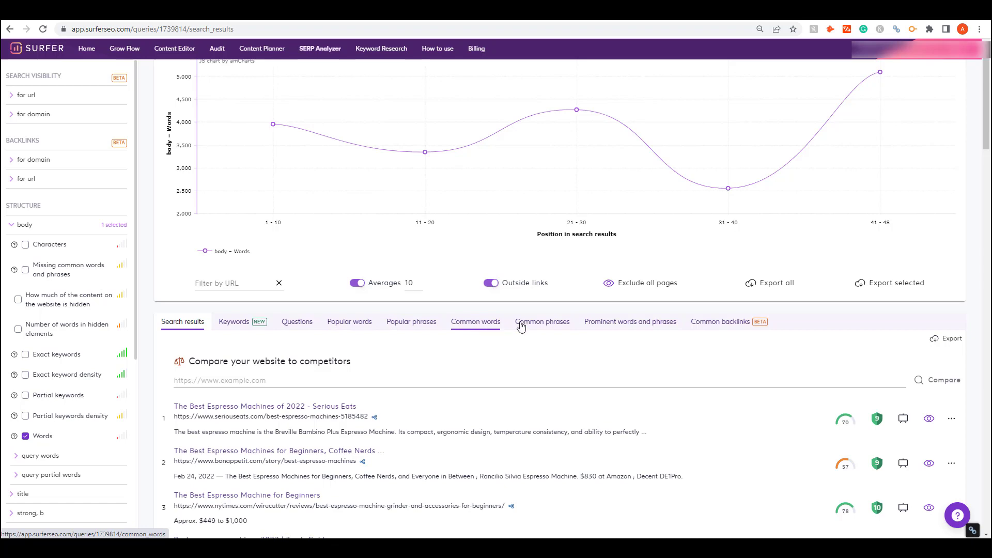
scroll(483, 359, down, 3)
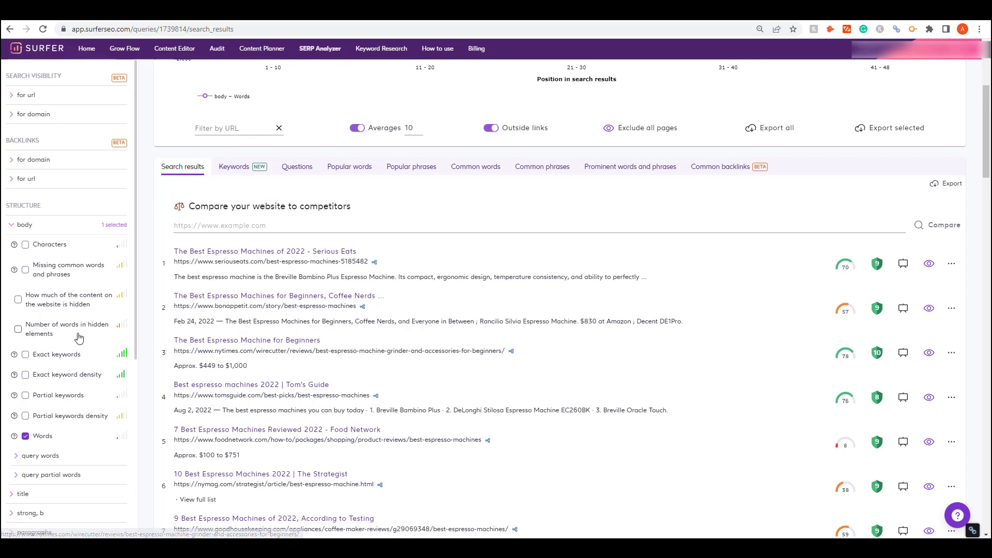
scroll(272, 346, up, 3)
scroll(310, 340, up, 1)
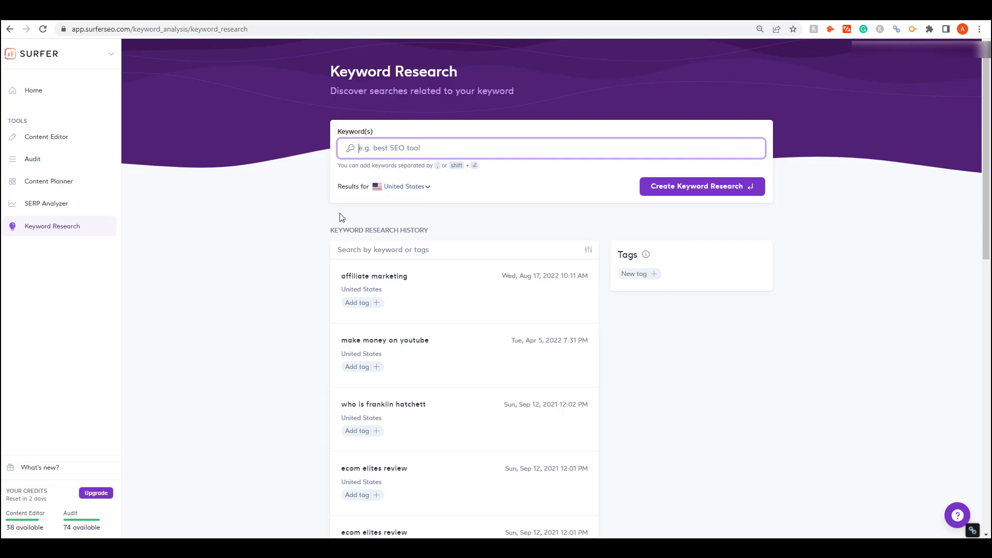
- Open the "affiliate marketing" keyword research from the history and review its similar keywords and the keywords having same terms
click(392, 279)
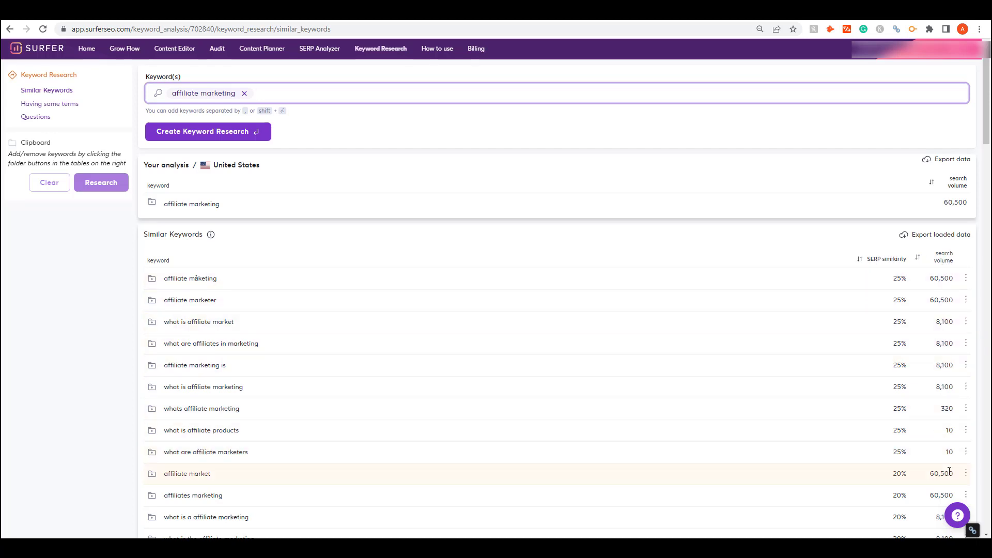
click(57, 108)
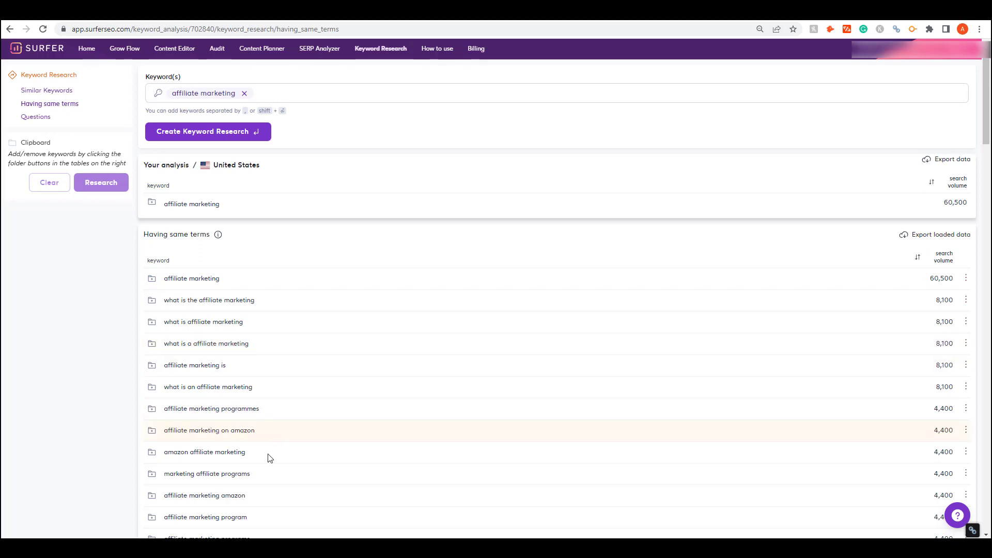
mouse_move(219, 236)
scroll(380, 379, down, 3)
scroll(378, 359, up, 3)
- Review the question keywords related to "affiliate marketing" with their SERP similarity and search volume
click(37, 116)
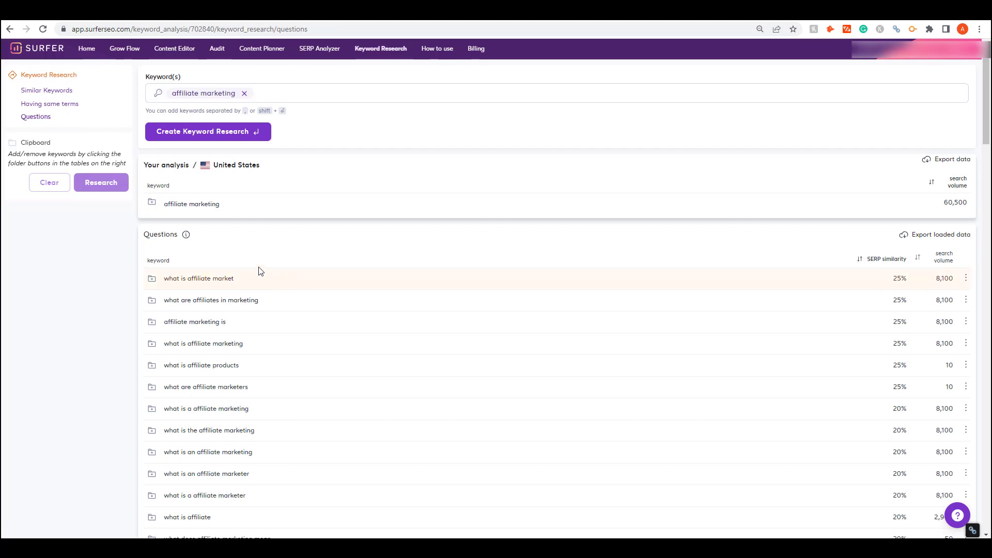
mouse_move(187, 236)
scroll(228, 463, down, 2)
scroll(228, 463, down, 5)
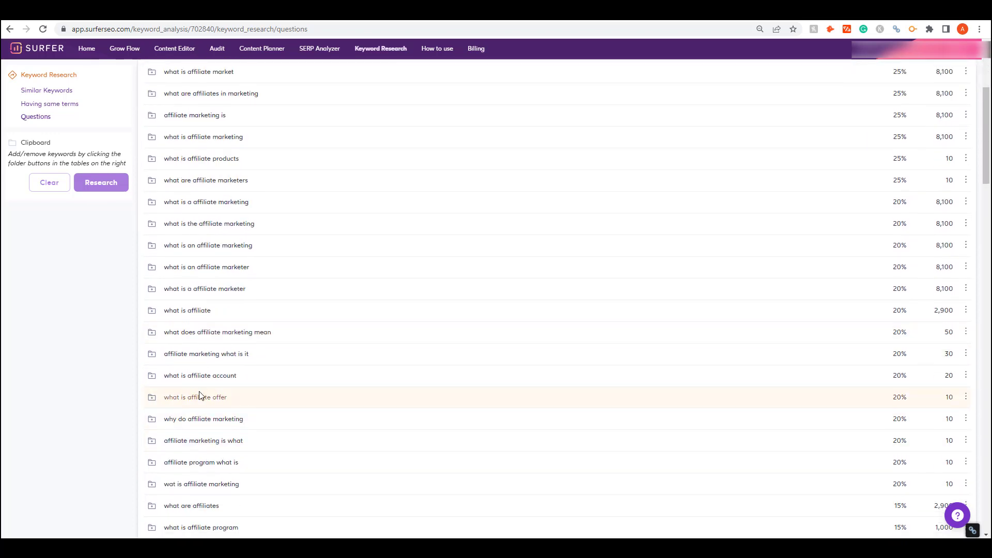
scroll(208, 449, up, 6)
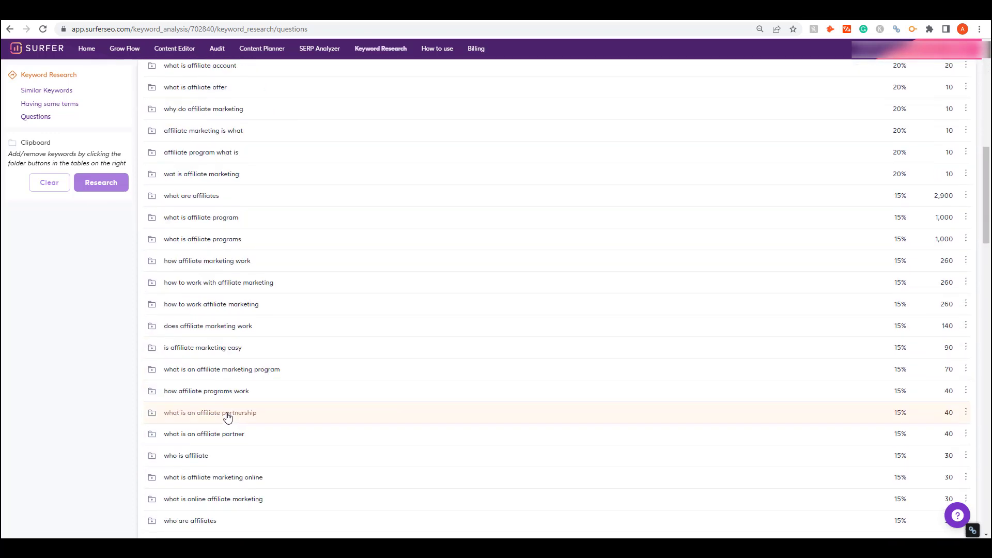
scroll(225, 415, up, 1)
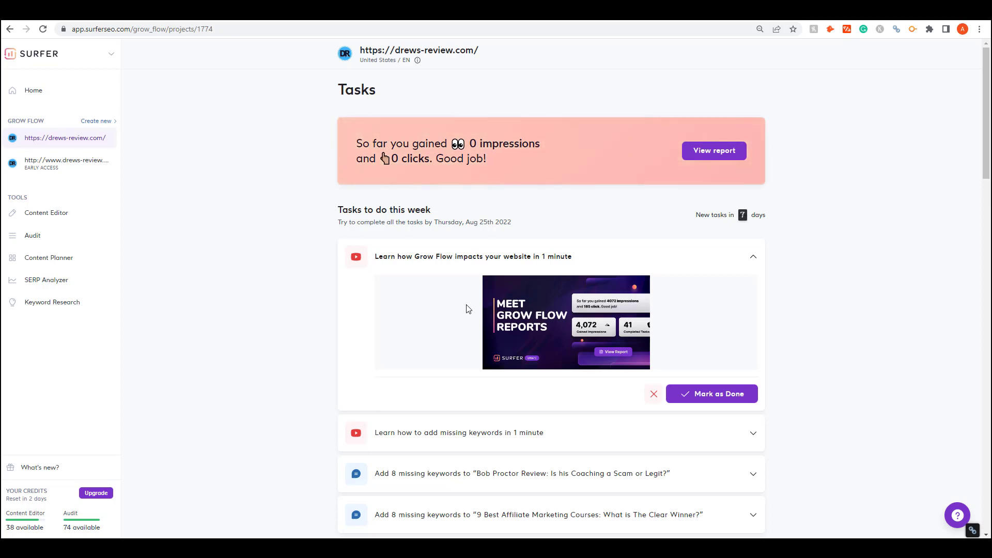
- Switch to the Surfer SEO review article and read its pricing section on the Free, Basic and Pro plans
key(ctrl+Tab)
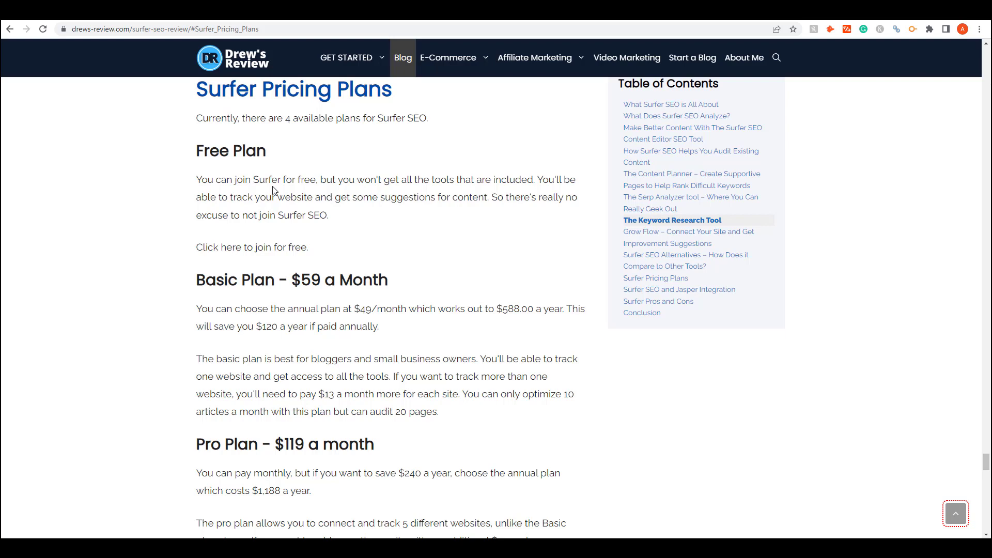
scroll(282, 194, down, 2)
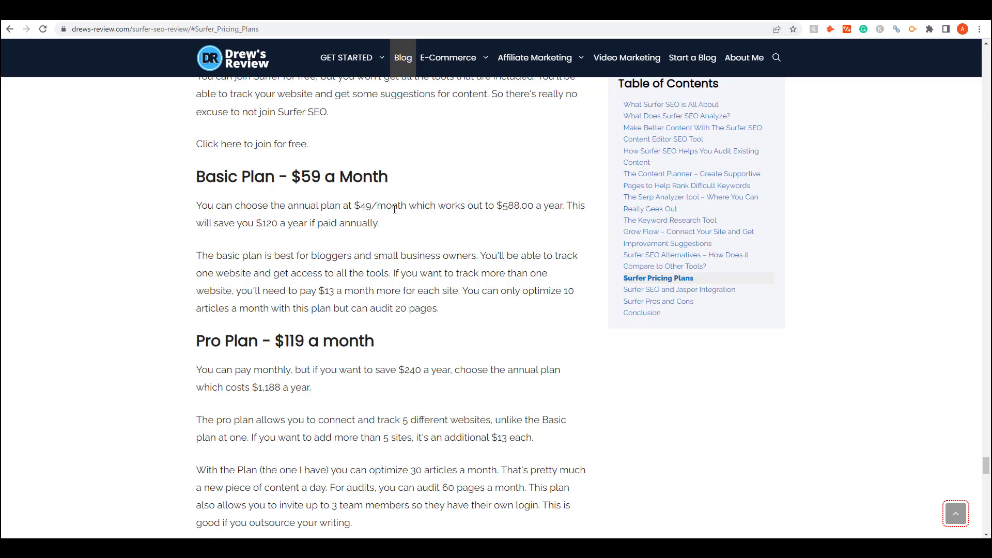
scroll(390, 220, down, 2)
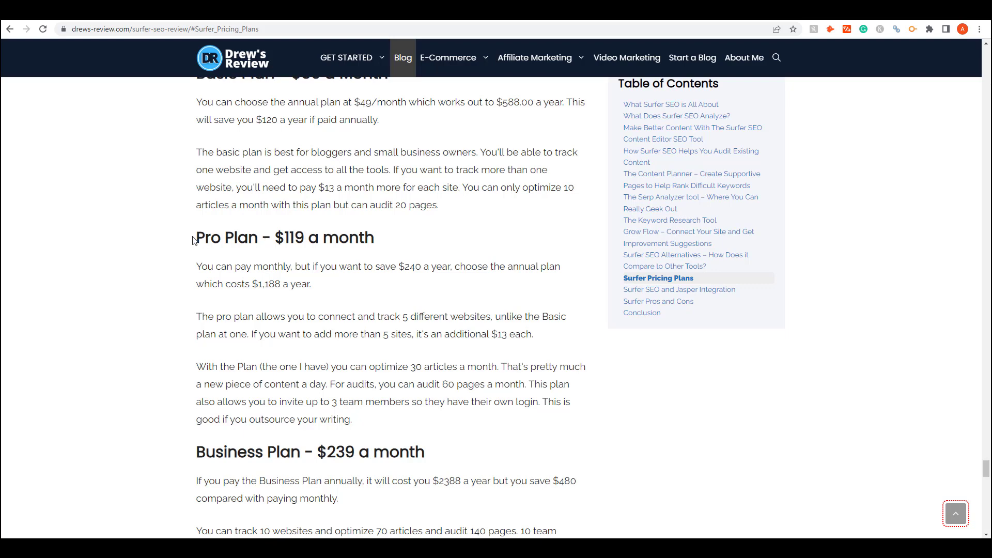
drag(195, 238, 341, 238)
click(420, 240)
drag(256, 285, 281, 285)
click(293, 288)
- Revisit the Free plan description, then read on through the Business plan to the Surfer SEO and Jasper Integration section
scroll(318, 235, up, 3)
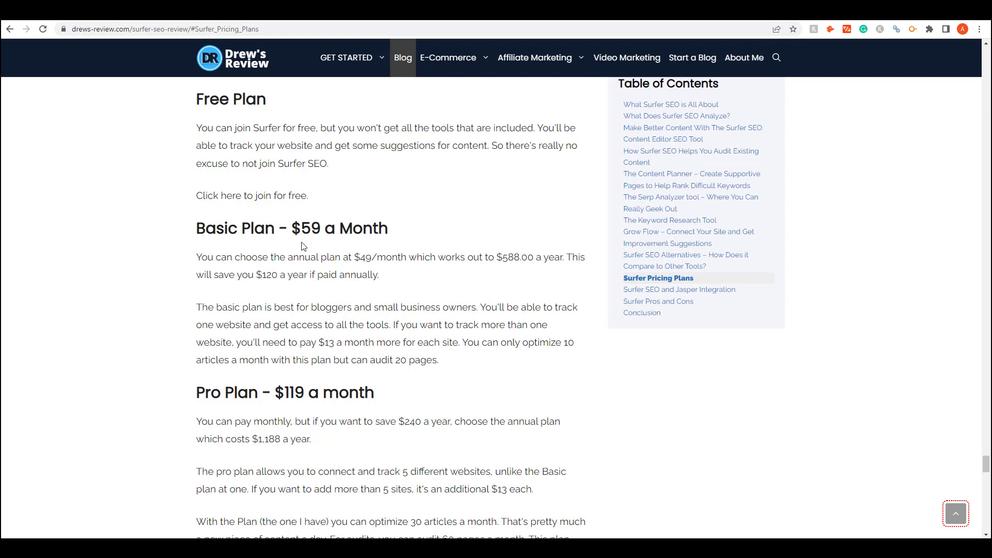
drag(203, 99, 337, 177)
click(332, 172)
scroll(388, 202, down, 5)
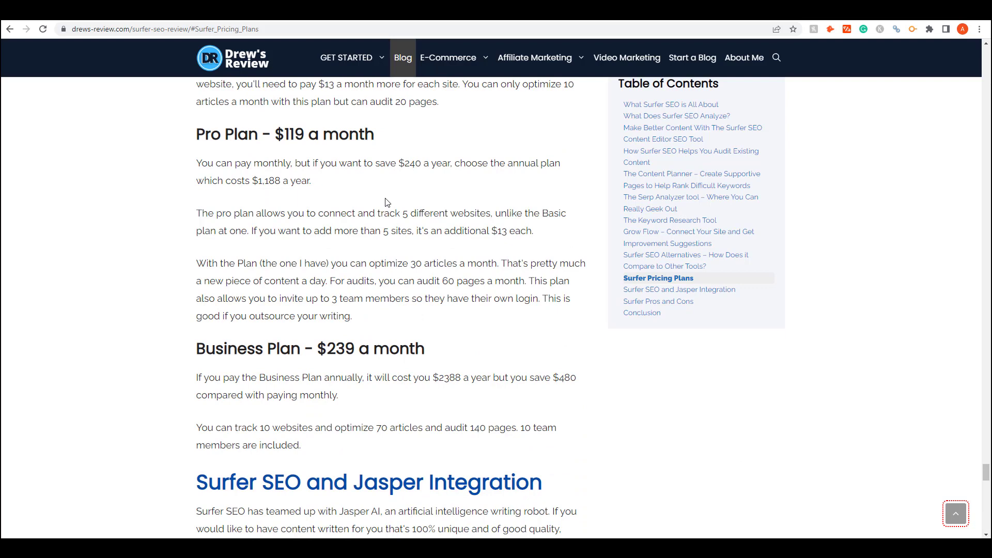
scroll(388, 203, down, 2)
drag(236, 379, 477, 408)
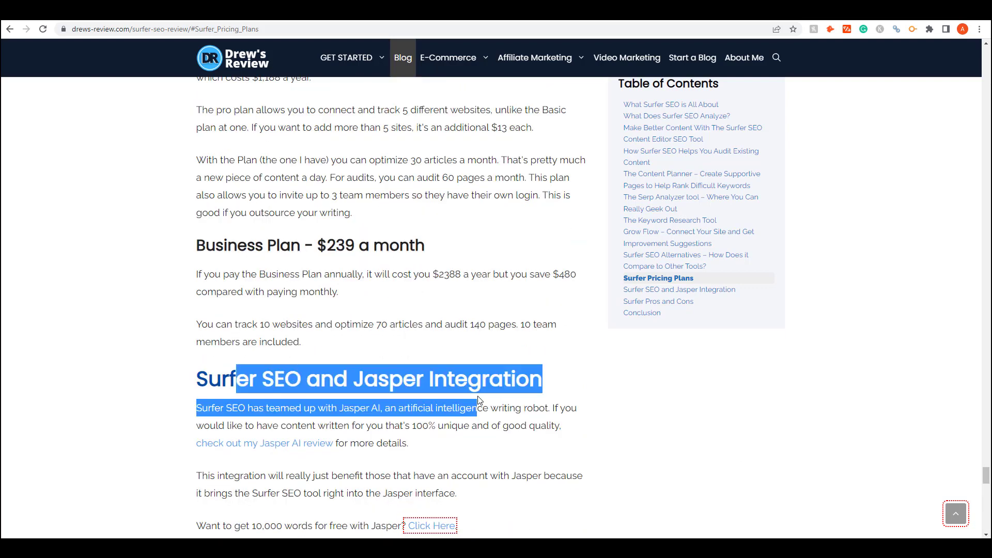